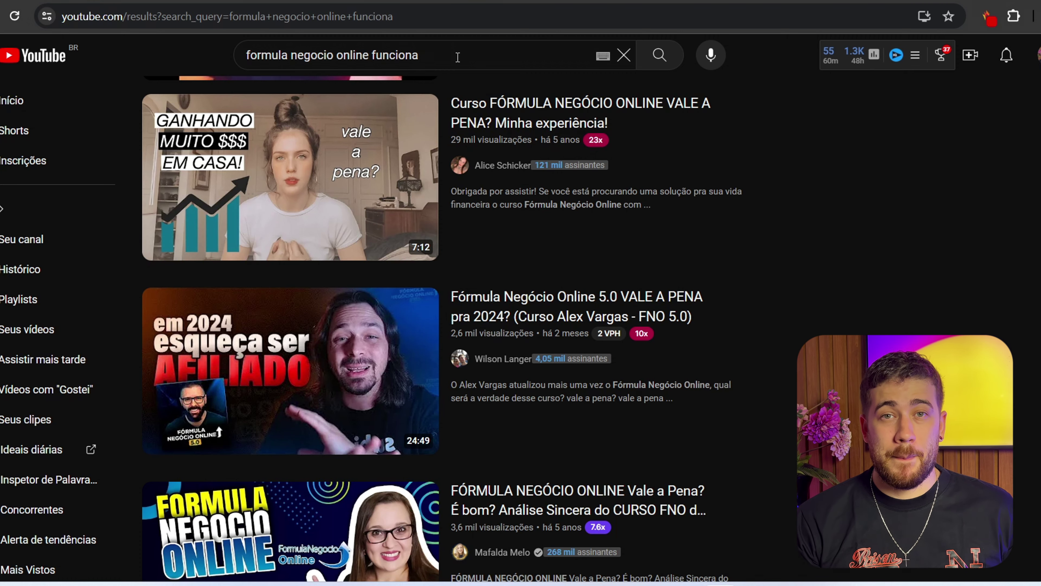
Look through the YouTube results for "formula negocio online funciona" and examine the comments on the Fórmula Negócio Online review video
{"action": "scroll", "coordinate": [484, 173], "scroll_direction": "up", "scroll_amount": 3}
{"action": "scroll", "coordinate": [511, 284], "scroll_direction": "down", "scroll_amount": 3}
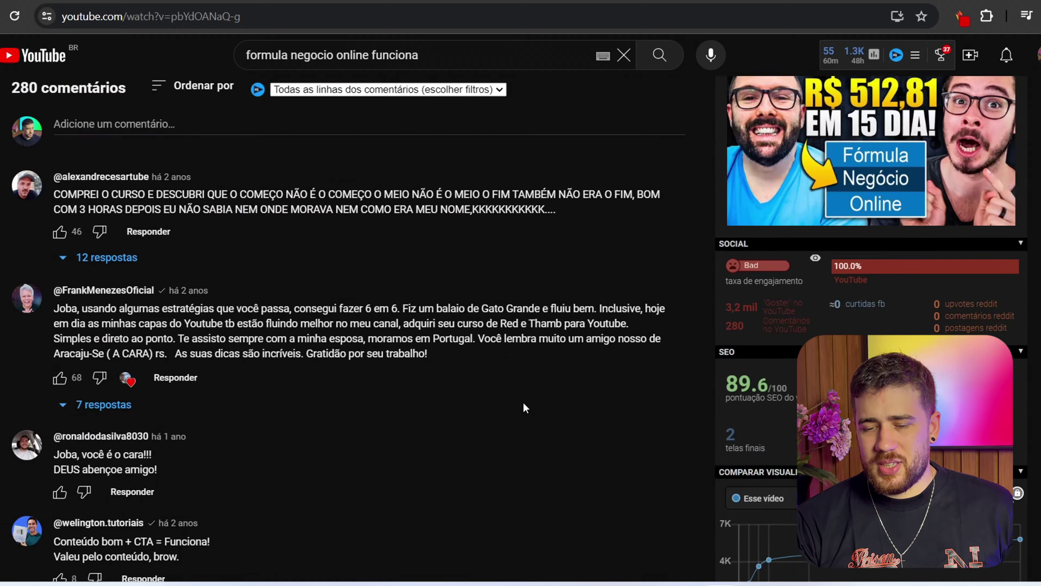
{"action": "scroll", "coordinate": [524, 407], "scroll_direction": "up", "scroll_amount": 10}
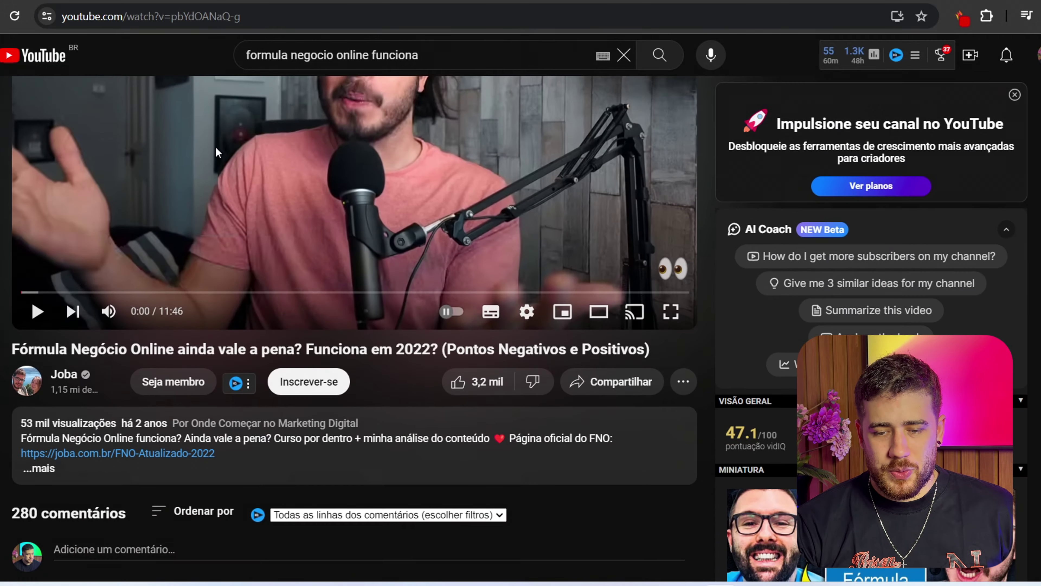
{"action": "scroll", "coordinate": [154, 102], "scroll_direction": "down", "scroll_amount": 20}
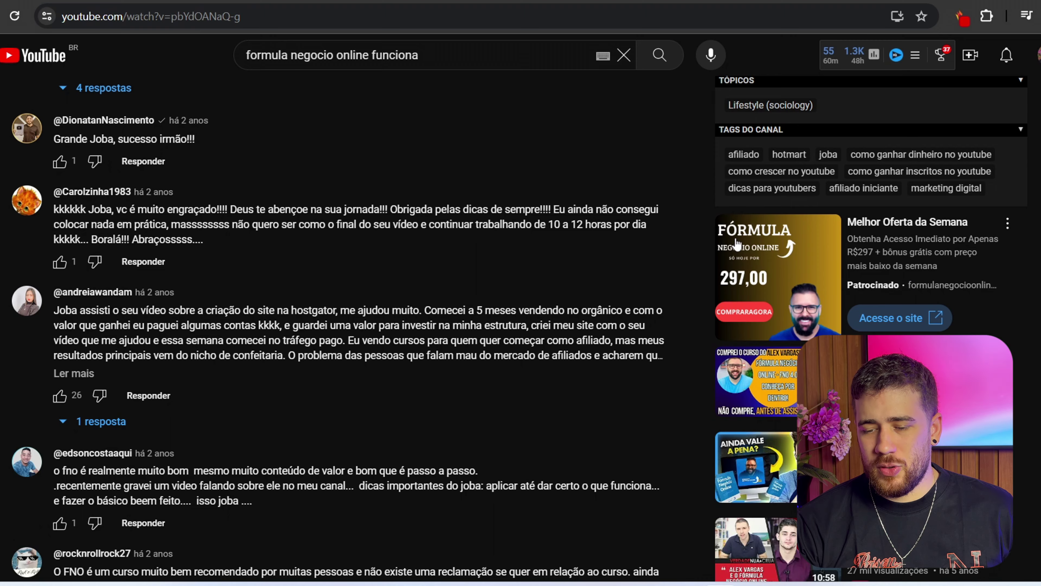
{"action": "scroll", "coordinate": [736, 244], "scroll_direction": "up", "scroll_amount": 20}
{"action": "scroll", "coordinate": [656, 313], "scroll_direction": "down", "scroll_amount": 9}
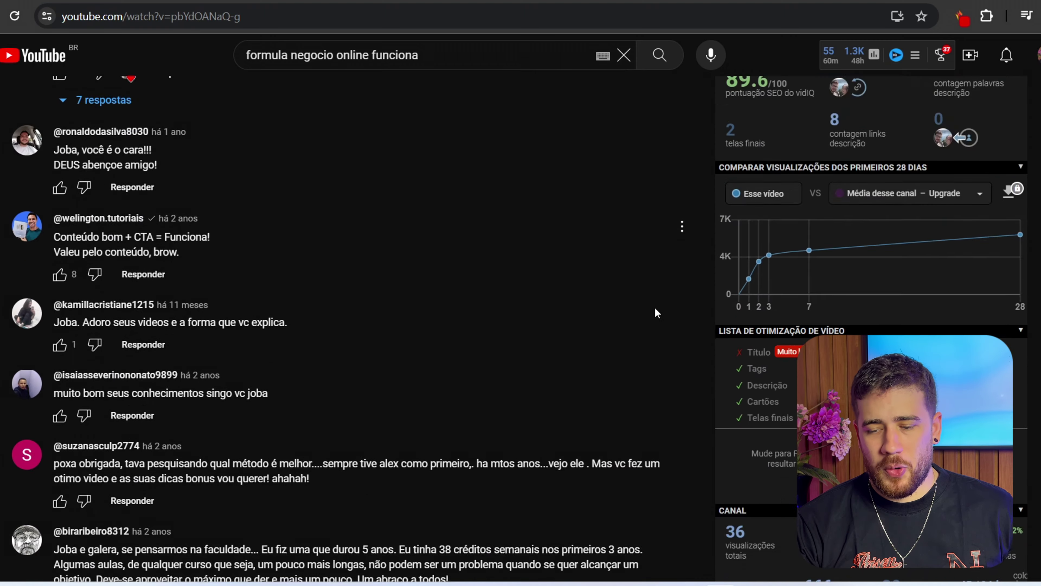
{"action": "scroll", "coordinate": [656, 312], "scroll_direction": "down", "scroll_amount": 5}
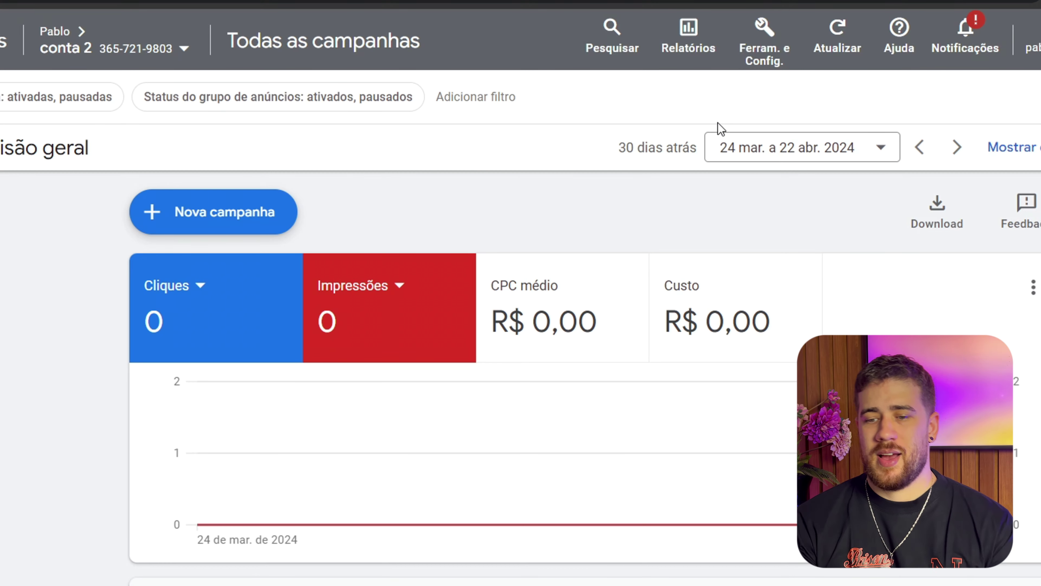
In Google Ads, start a new conversion action for website conversions
{"action": "left_click", "coordinate": [761, 67]}
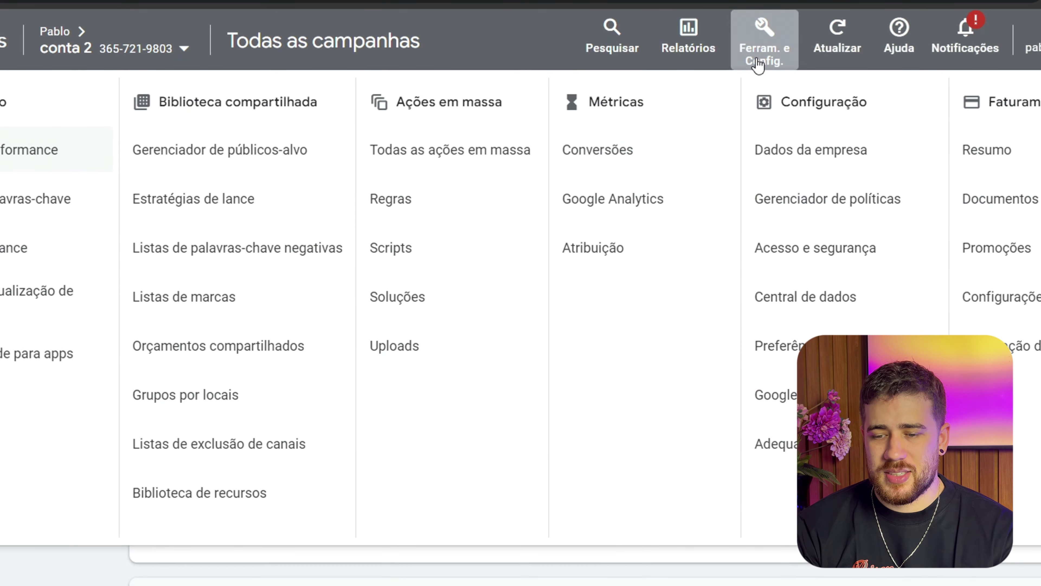
{"action": "left_click", "coordinate": [599, 162]}
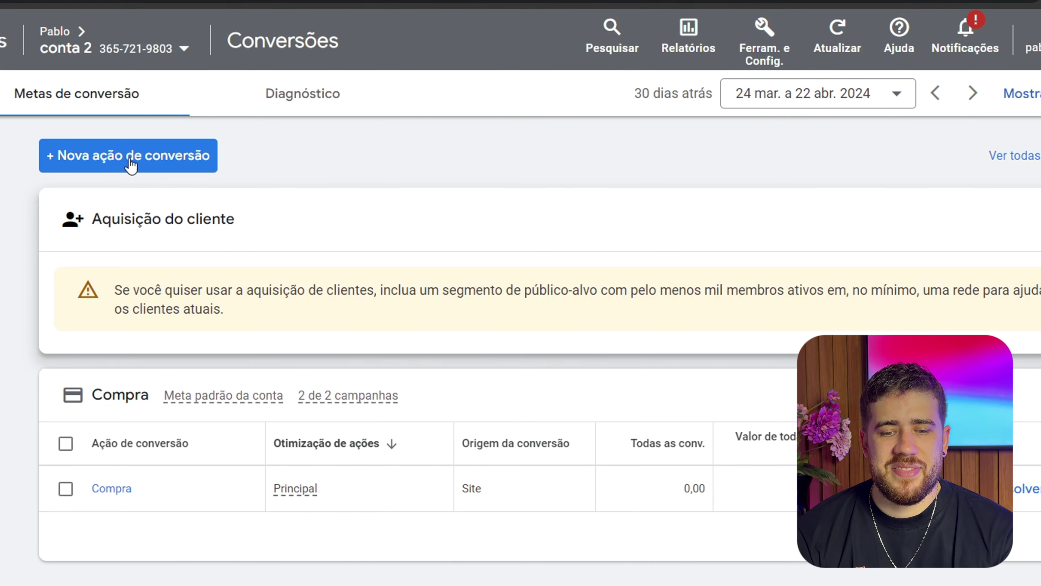
{"action": "left_click", "coordinate": [126, 158]}
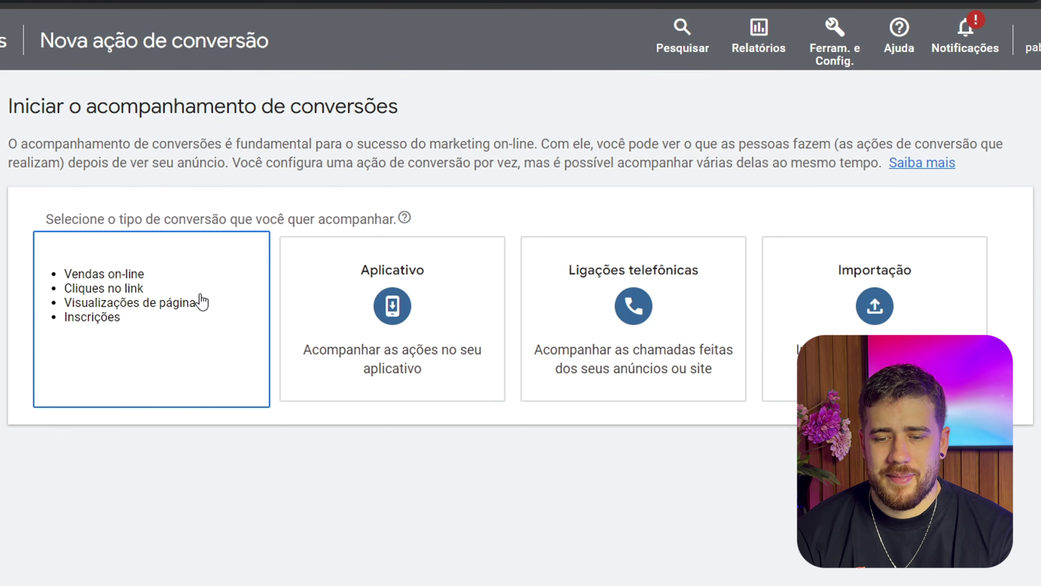
{"action": "left_click", "coordinate": [175, 300]}
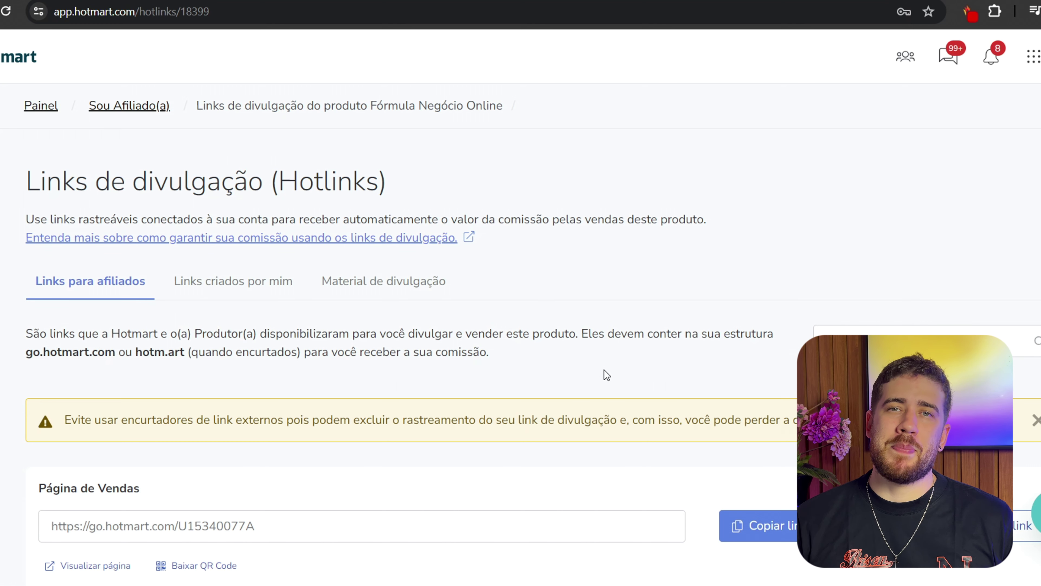
Copy the Fórmula Negócio Online sales page URL and verify it as the site domain for the Google Ads conversion
{"action": "scroll", "coordinate": [603, 370], "scroll_direction": "down", "scroll_amount": 3}
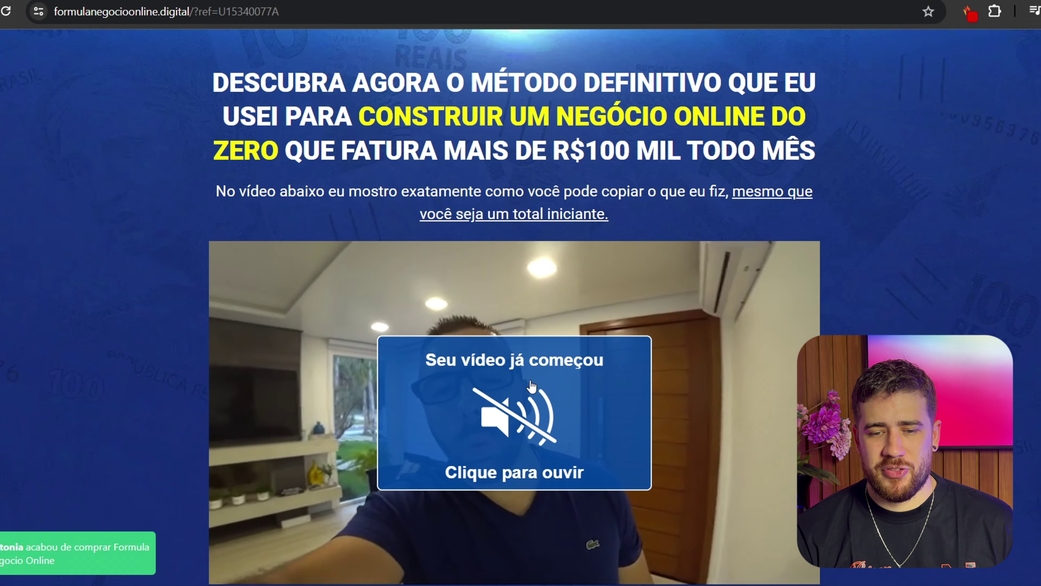
{"action": "left_click", "coordinate": [213, 12]}
{"action": "right_click", "coordinate": [213, 12]}
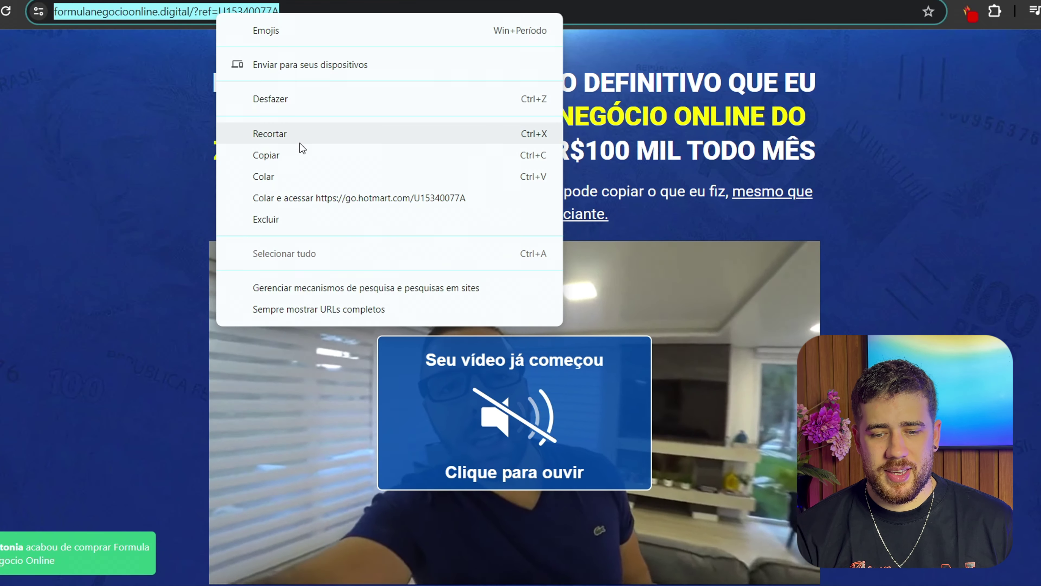
{"action": "left_click", "coordinate": [300, 155]}
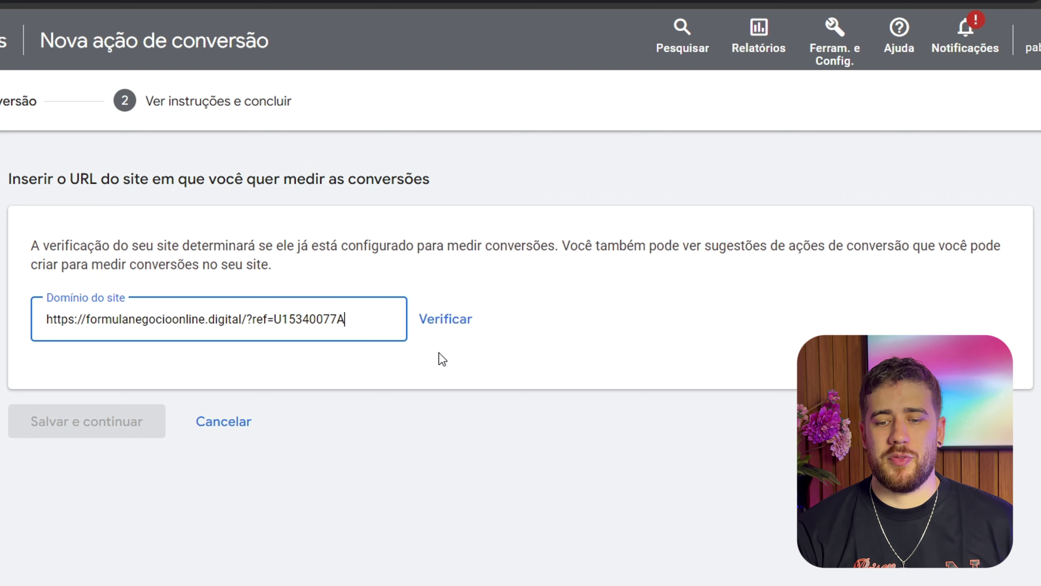
{"action": "left_click", "coordinate": [444, 322]}
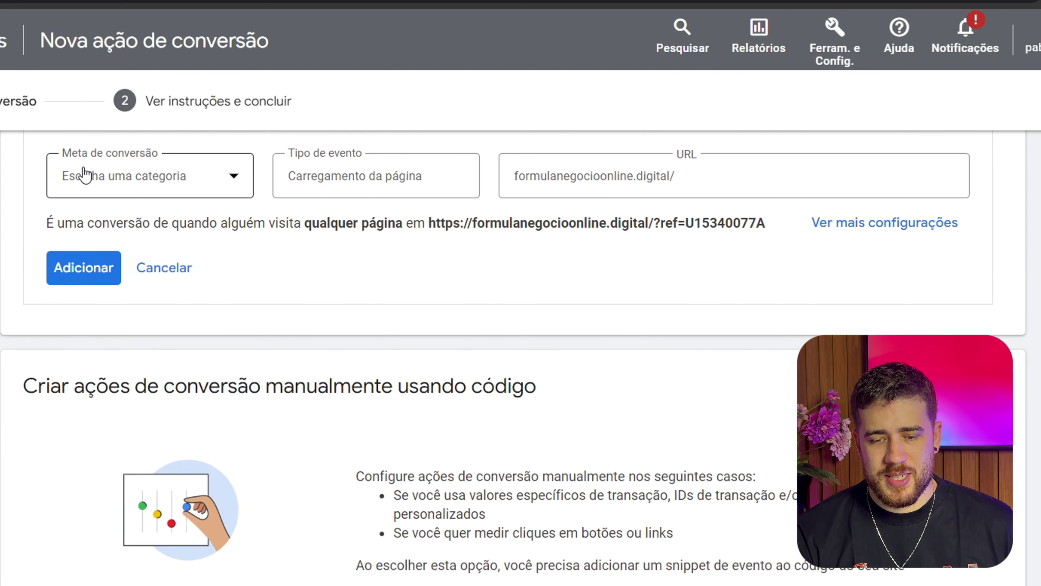
Add a conversion action manually with the goal category Compra and name it "Formula negocio online (1)"
{"action": "scroll", "coordinate": [122, 316], "scroll_direction": "down", "scroll_amount": 1}
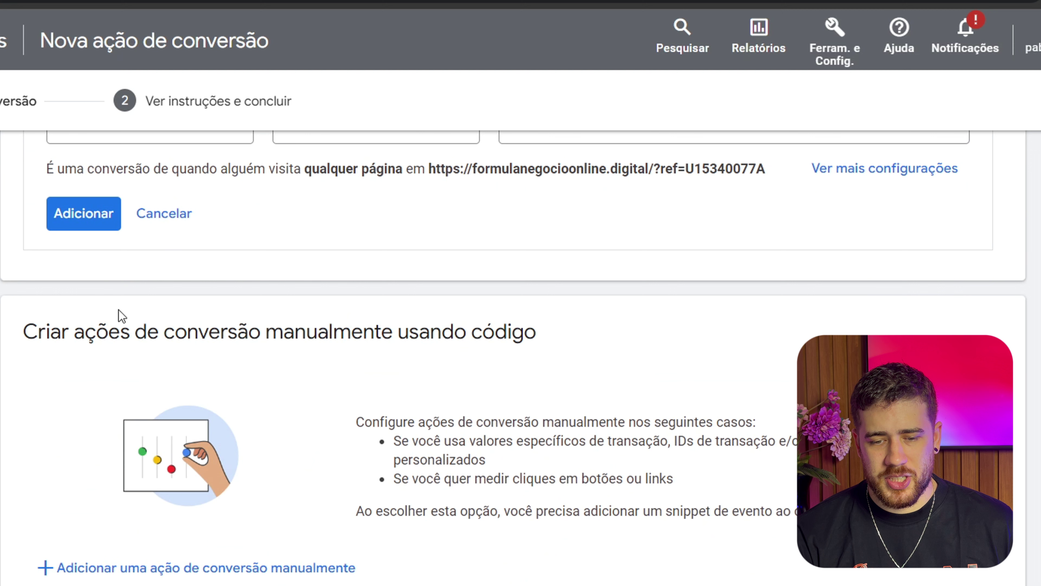
{"action": "left_click", "coordinate": [200, 571]}
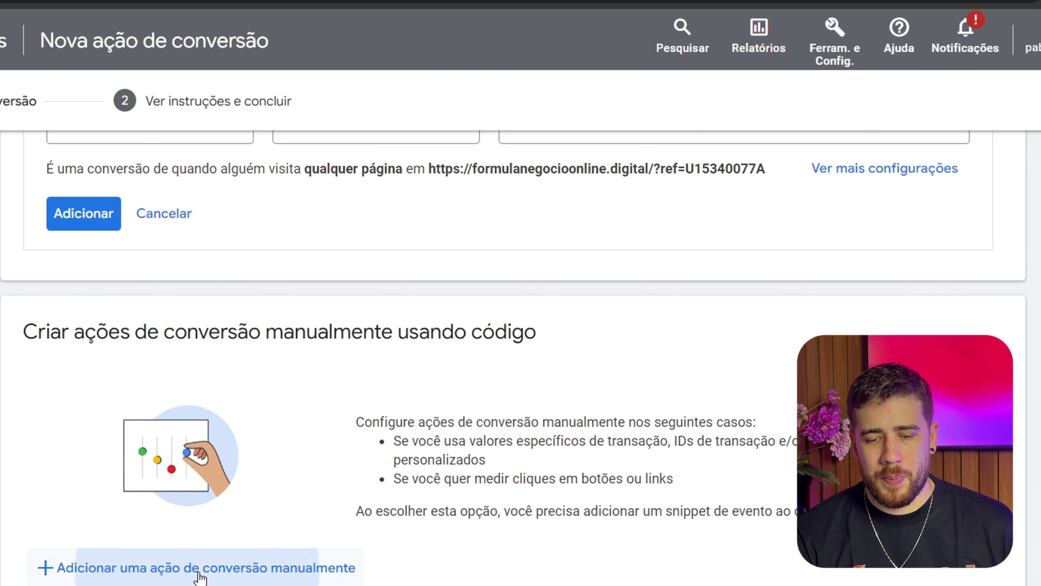
{"action": "left_click", "coordinate": [461, 279]}
{"action": "left_click", "coordinate": [495, 325]}
{"action": "scroll", "coordinate": [509, 369], "scroll_direction": "down", "scroll_amount": 2}
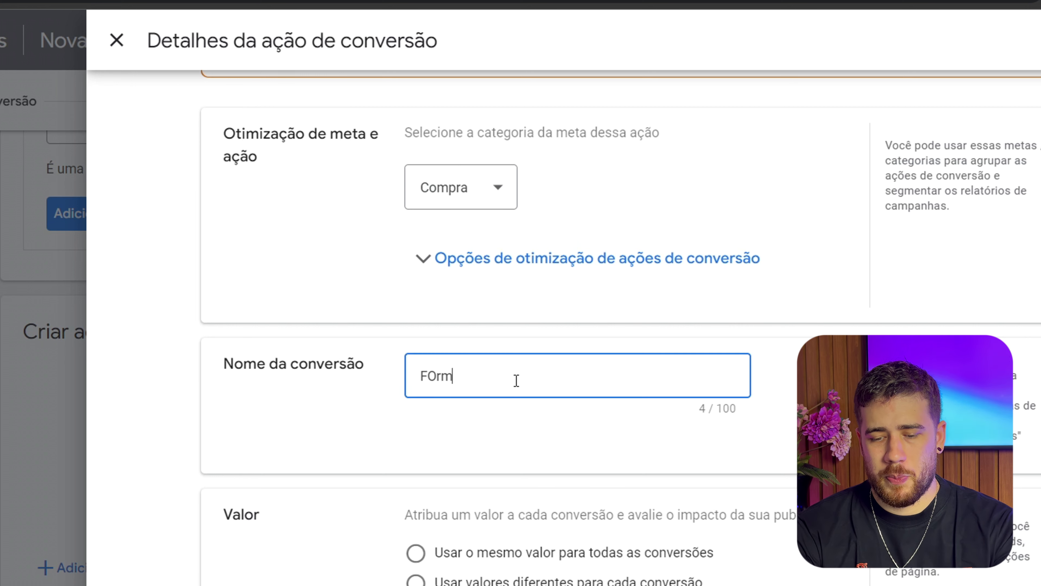
Use different values for each conversion and set the count to Uma
{"action": "scroll", "coordinate": [520, 389], "scroll_direction": "down", "scroll_amount": 8}
{"action": "left_click", "coordinate": [459, 209]}
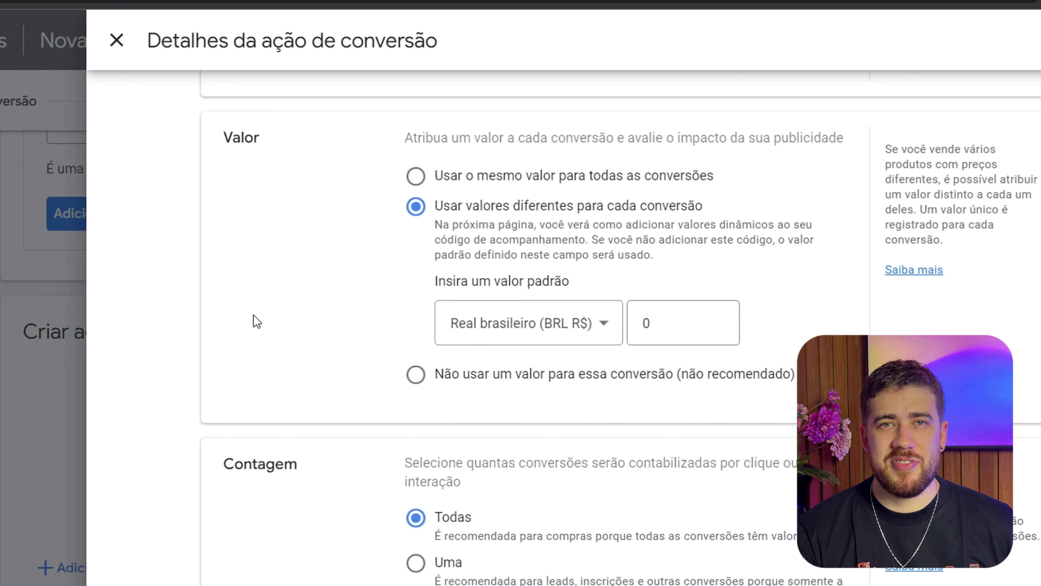
{"action": "scroll", "coordinate": [425, 373], "scroll_direction": "down", "scroll_amount": 4}
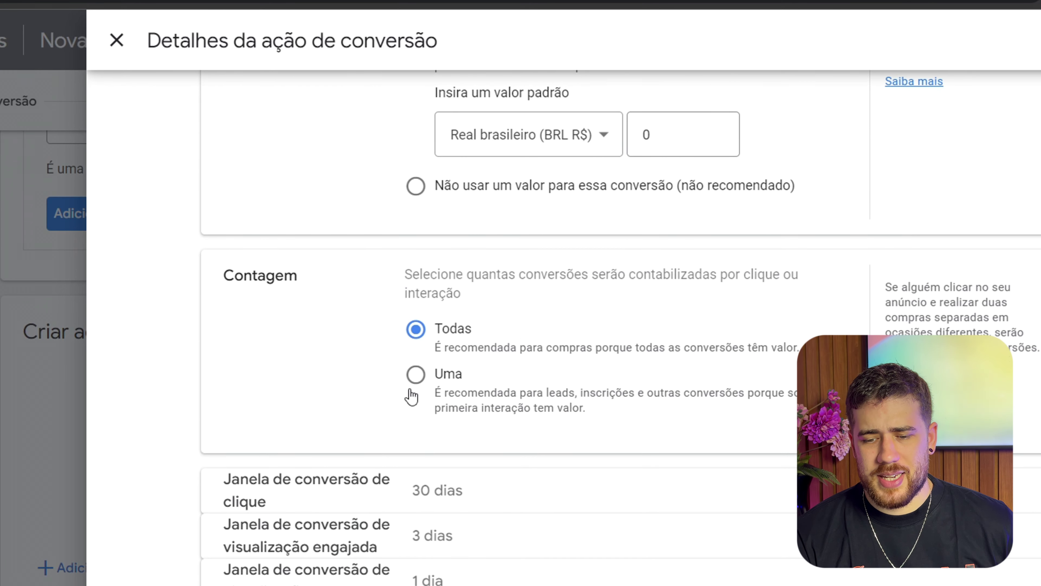
{"action": "left_click", "coordinate": [417, 378]}
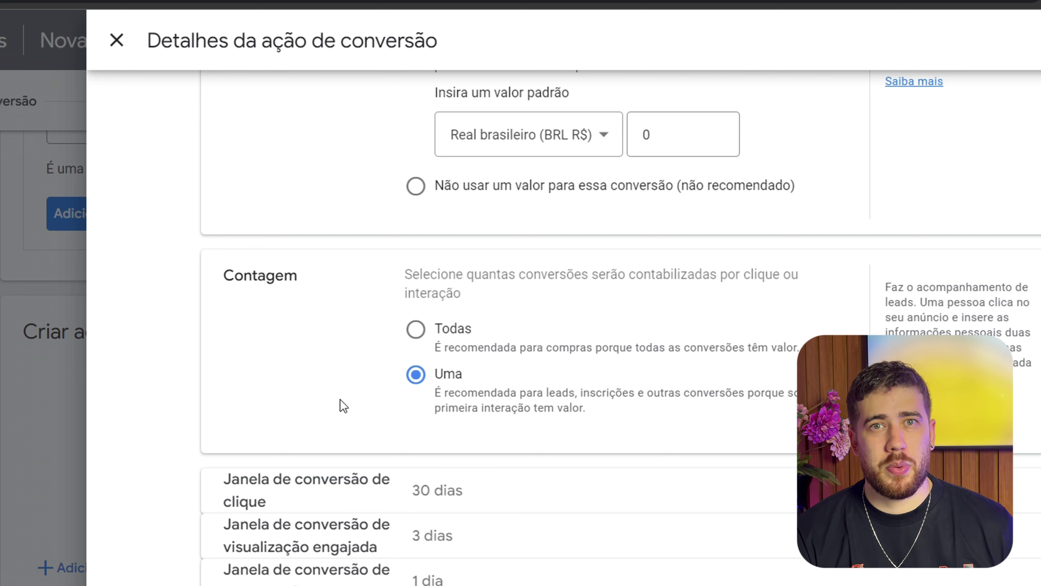
Open the engaged-view conversion window setting and adjust the conversion windows
{"action": "scroll", "coordinate": [348, 398], "scroll_direction": "down", "scroll_amount": 2}
{"action": "left_click", "coordinate": [492, 465]}
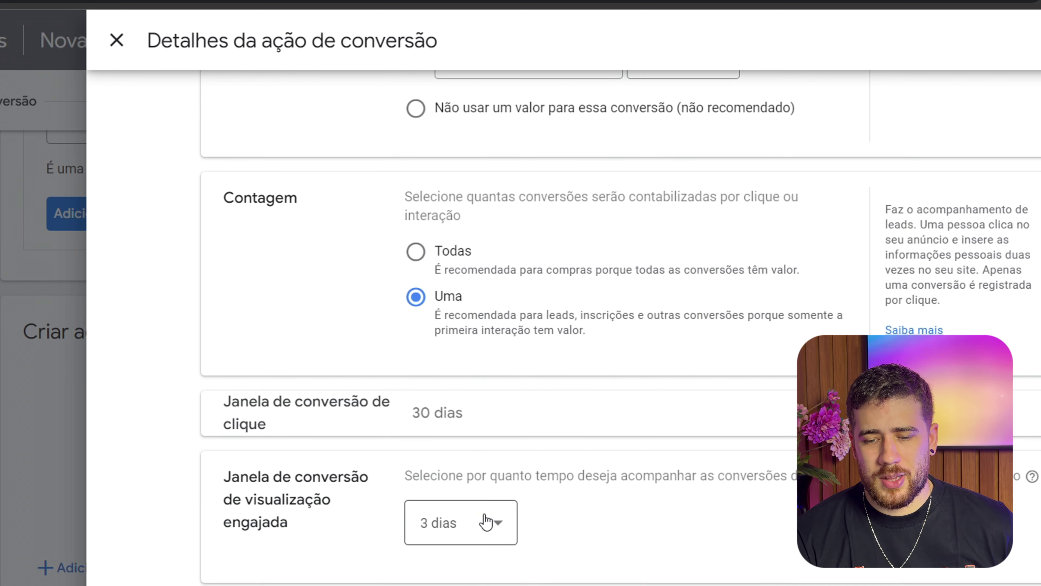
{"action": "left_click", "coordinate": [488, 572]}
{"action": "left_click", "coordinate": [472, 332]}
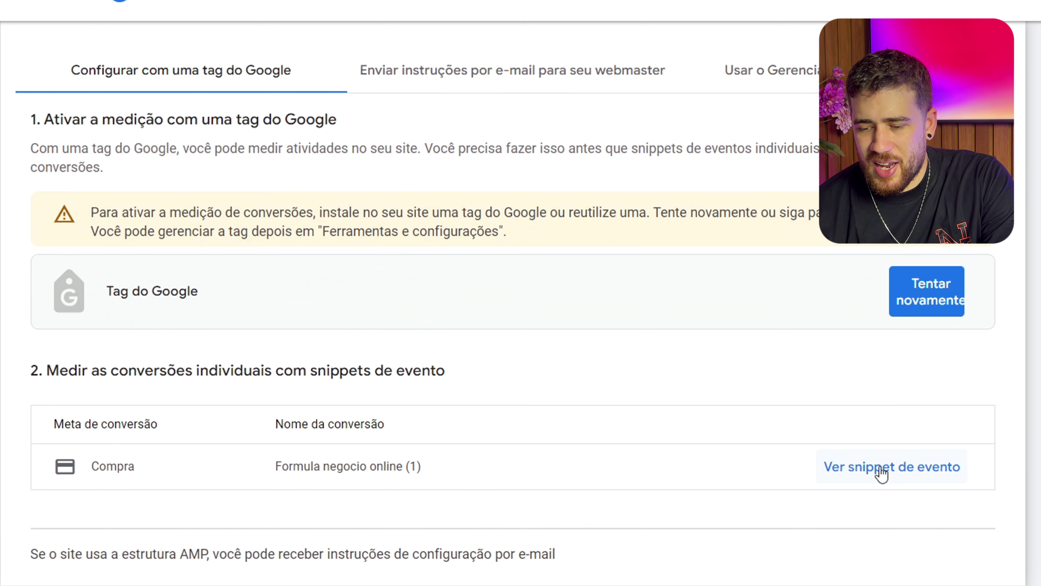
Copy the event snippet of the Formula negocio online (1) conversion and paste it into a blank Notepad document
{"action": "left_click", "coordinate": [892, 466]}
{"action": "scroll", "coordinate": [409, 213], "scroll_direction": "down", "scroll_amount": 2}
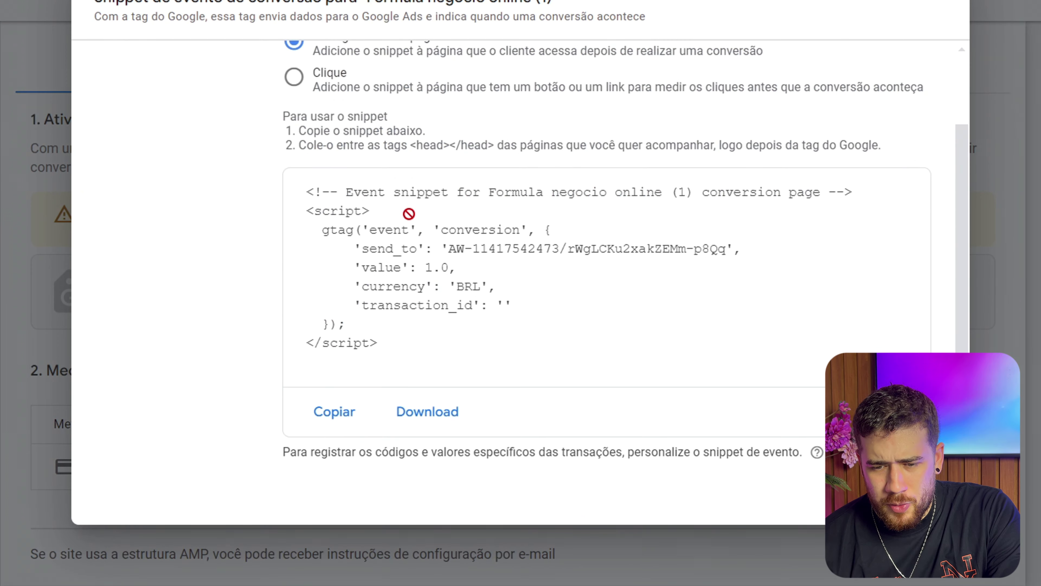
{"action": "left_click", "coordinate": [334, 411]}
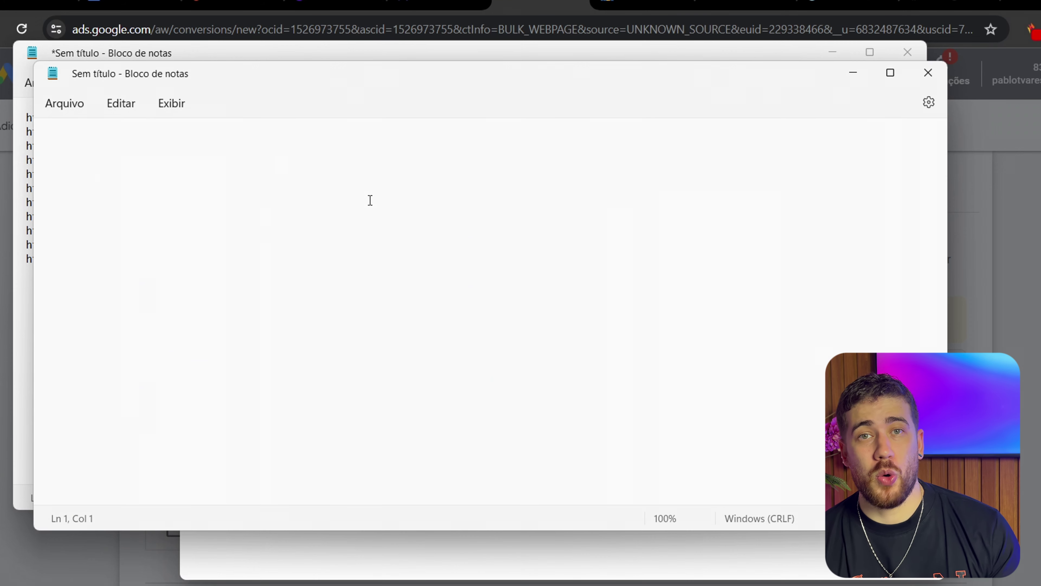
{"action": "key", "text": "ctrl+v"}
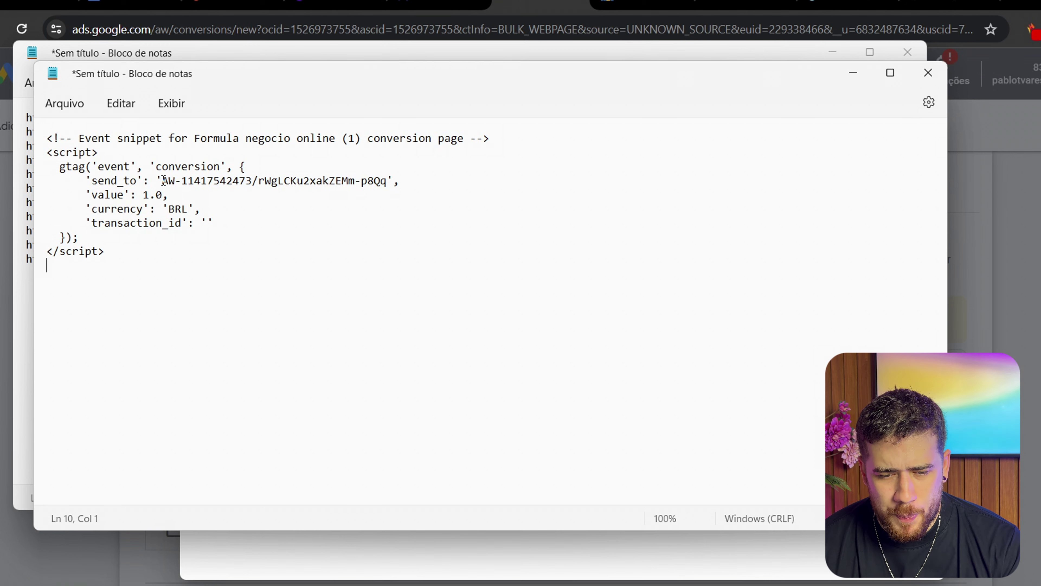
Copy the send_to value, without its quotes, from the event snippet in Notepad
{"action": "left_click_drag", "start_coordinate": [176, 181], "coordinate": [354, 182]}
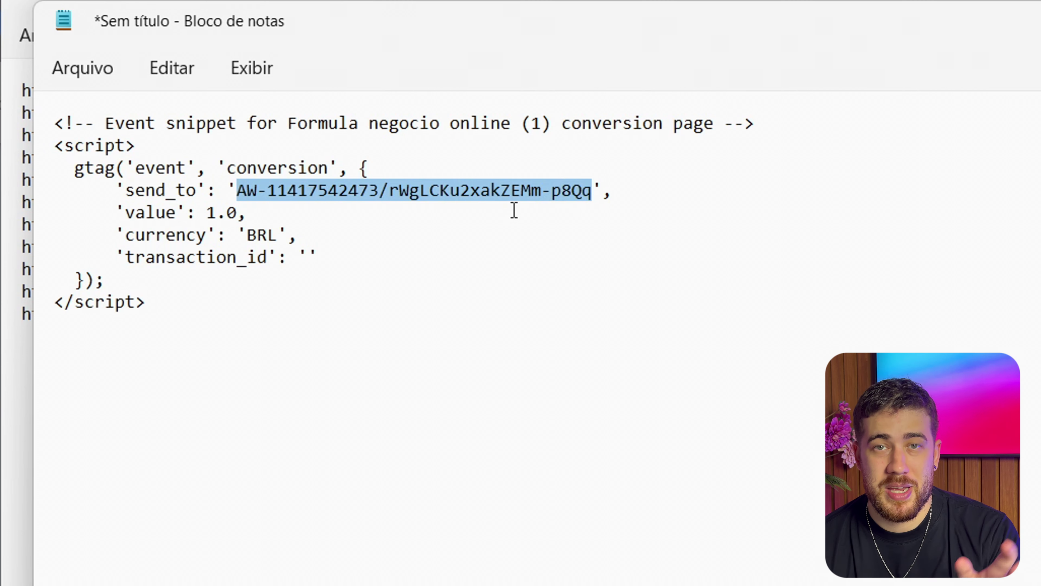
{"action": "right_click", "coordinate": [512, 203]}
{"action": "left_click", "coordinate": [574, 340]}
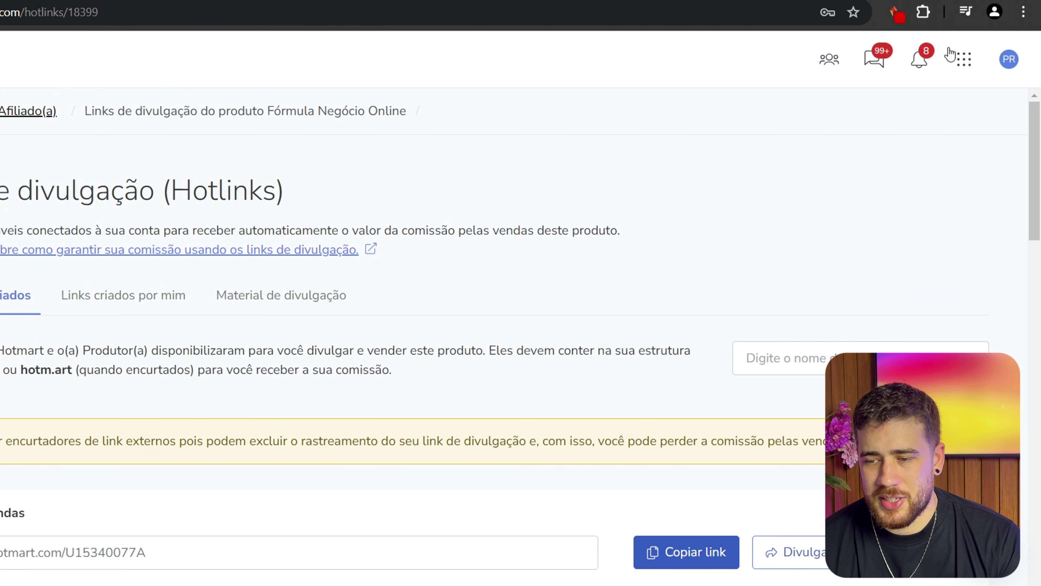
In Hotmart, open the Pixel de rastreamento tool for Fórmula Negócio Online and start configuring the Google Ads pixel
{"action": "left_click", "coordinate": [963, 68]}
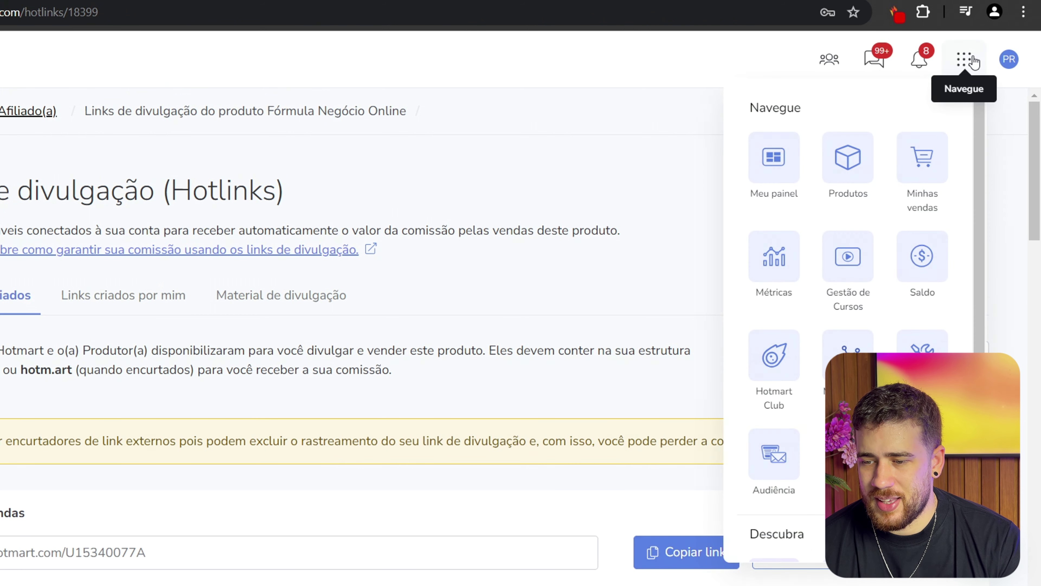
{"action": "left_click", "coordinate": [939, 359]}
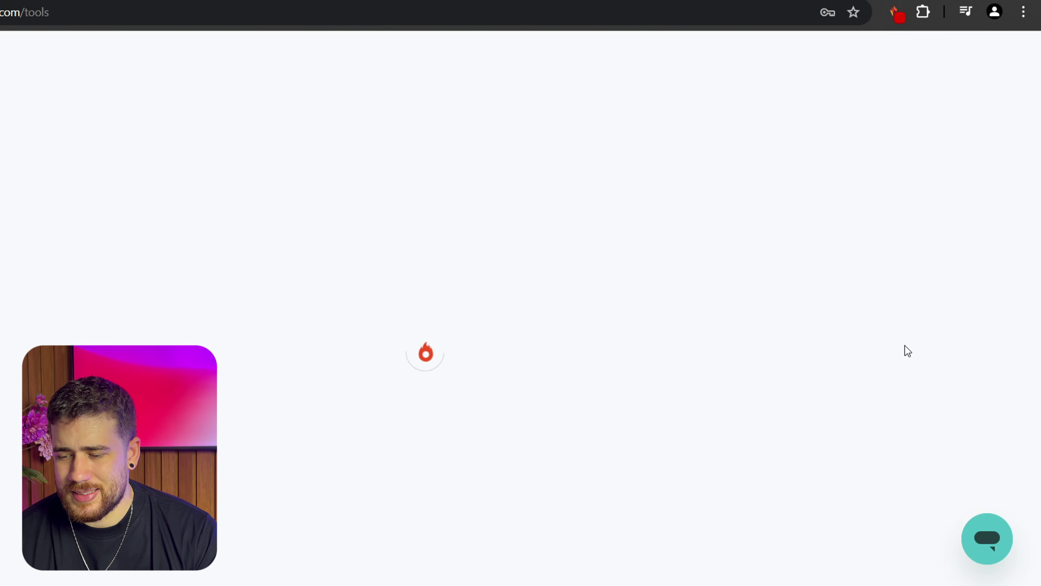
{"action": "scroll", "coordinate": [697, 240], "scroll_direction": "down", "scroll_amount": 15}
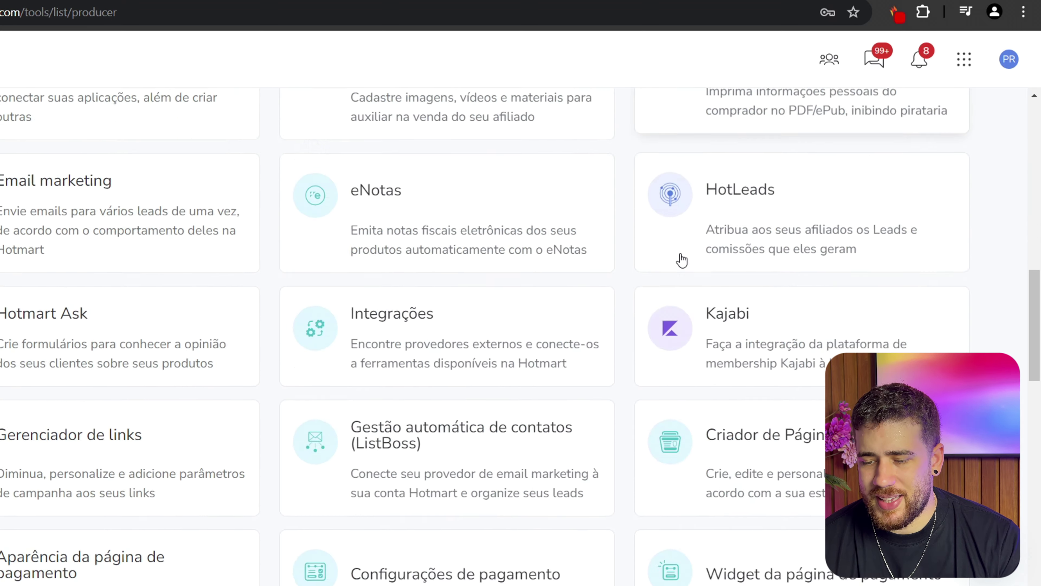
{"action": "scroll", "coordinate": [695, 246], "scroll_direction": "down", "scroll_amount": 6}
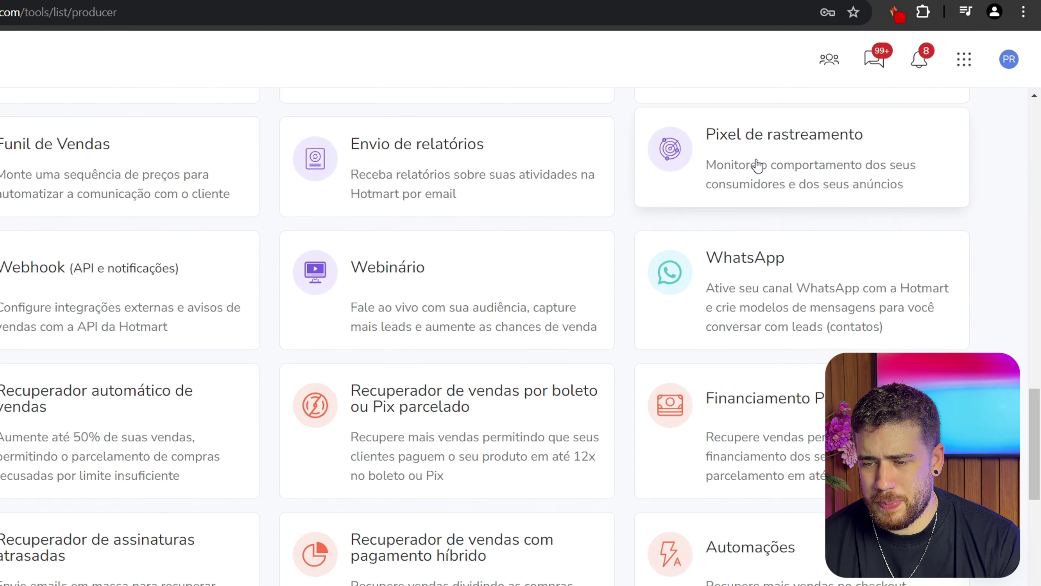
{"action": "left_click", "coordinate": [782, 162]}
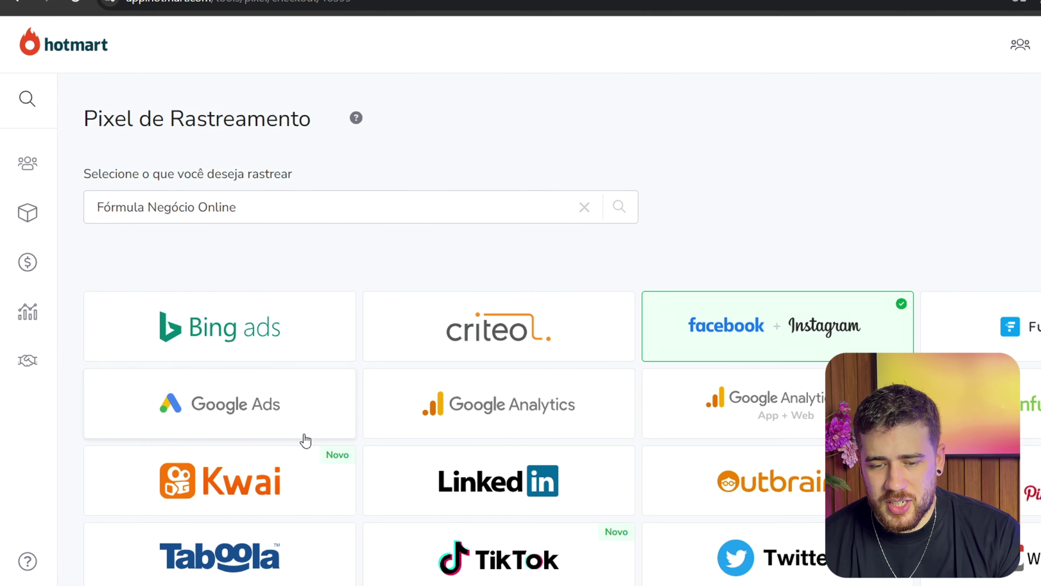
{"action": "left_click", "coordinate": [293, 411]}
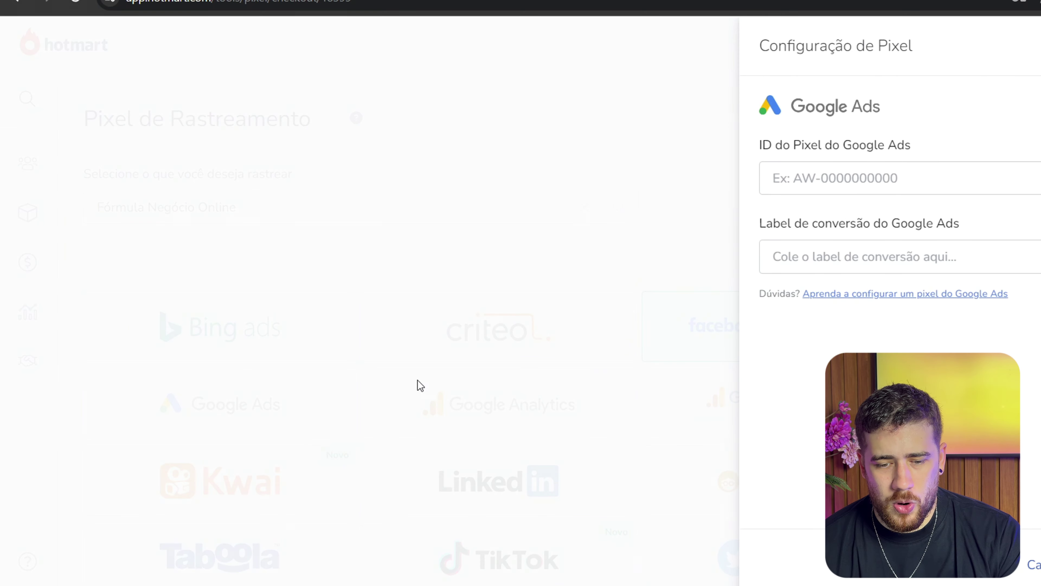
Paste the send_to value as the Google Ads pixel ID, cut out the conversion label and remove the trailing slash
{"action": "left_click", "coordinate": [908, 190]}
{"action": "key", "text": "ctrl+v"}
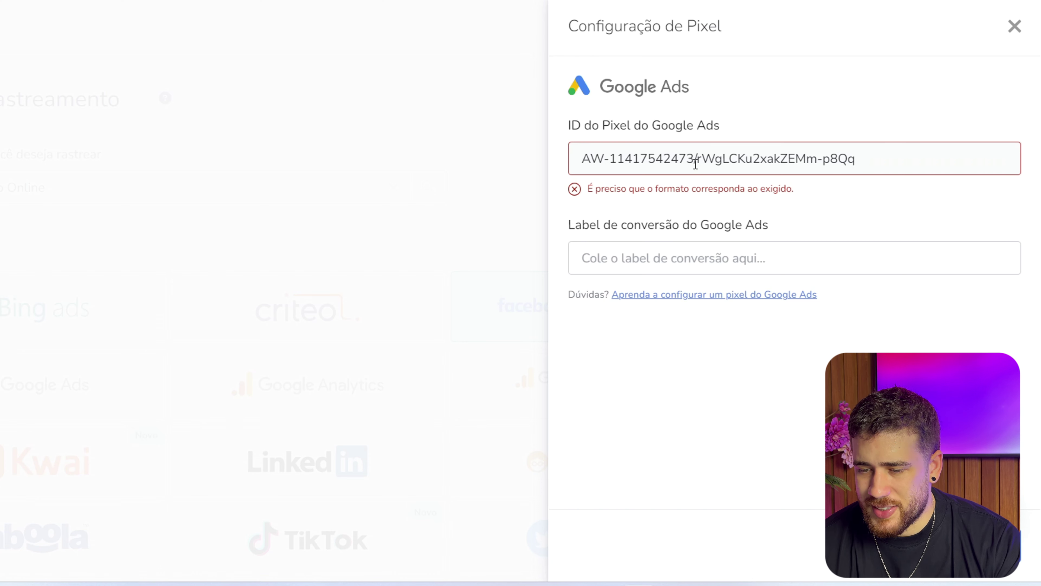
{"action": "left_click_drag", "start_coordinate": [699, 159], "coordinate": [856, 158]}
{"action": "right_click", "coordinate": [836, 160]}
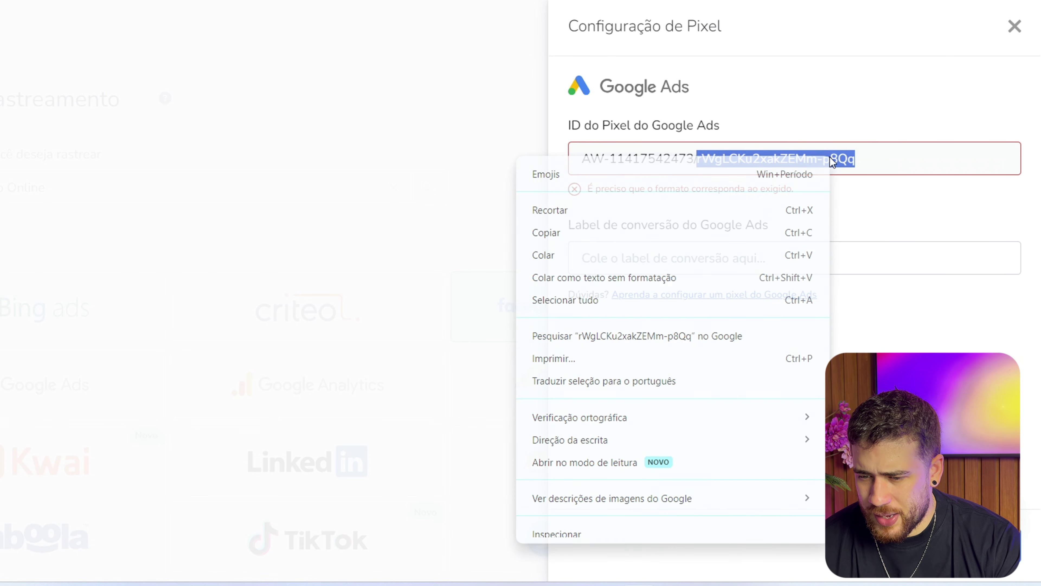
{"action": "left_click", "coordinate": [622, 211]}
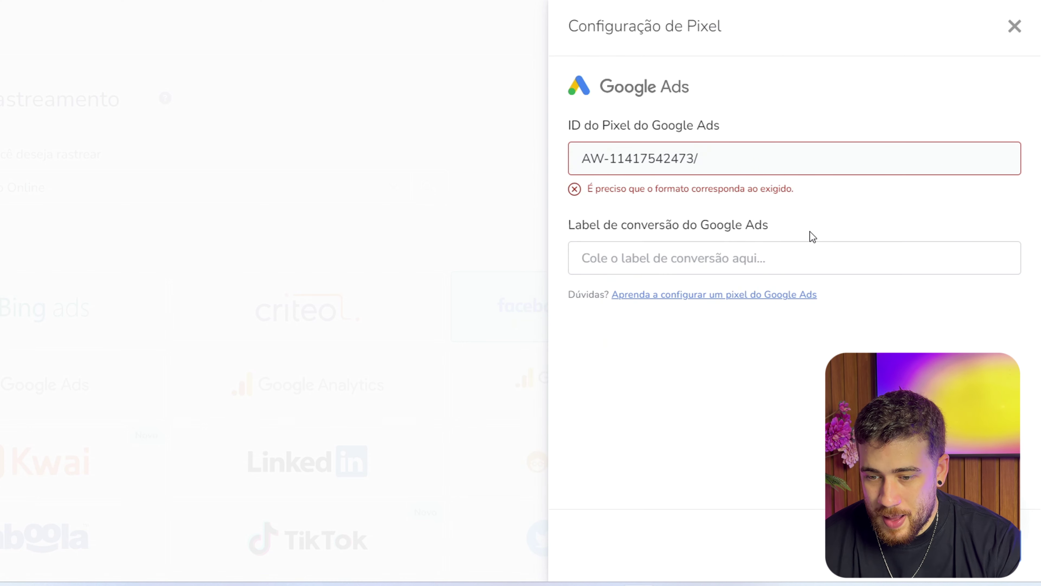
{"action": "key", "text": "BackSpace"}
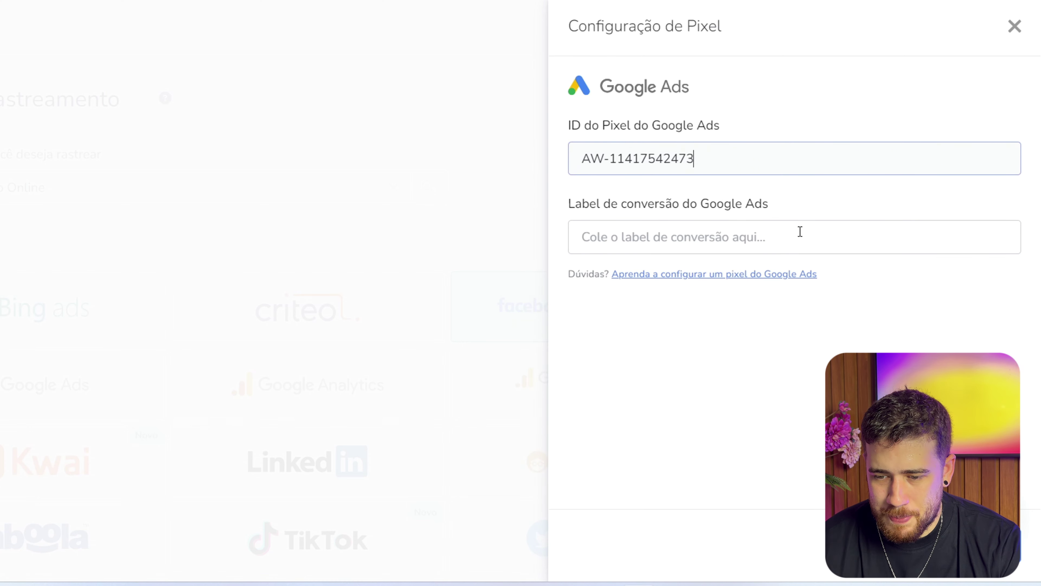
Paste the cut text as the Google Ads conversion label and complete the pixel setup with all three events enabled
{"action": "left_click", "coordinate": [706, 236]}
{"action": "key", "text": "ctrl+v"}
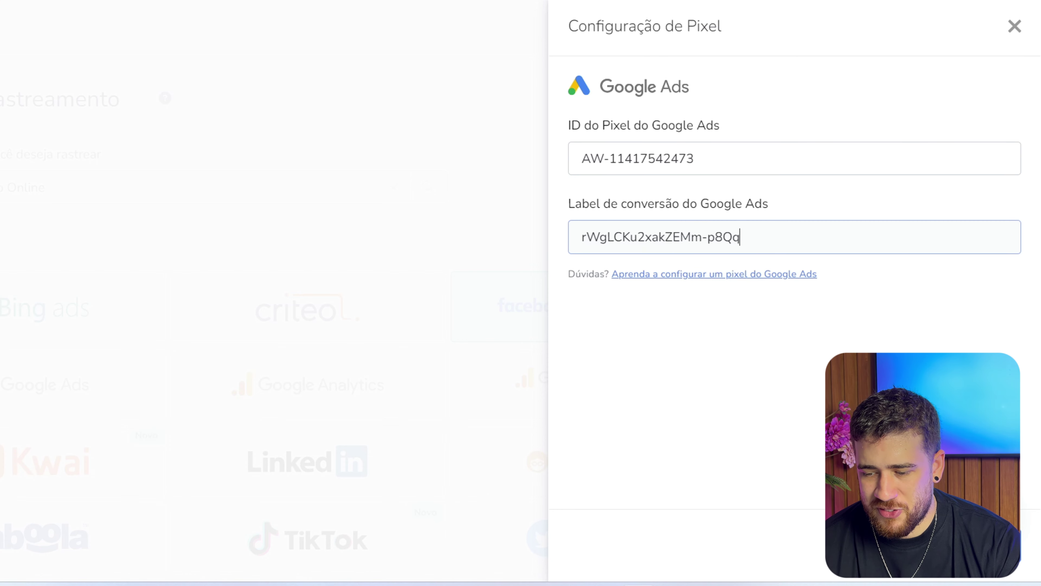
{"action": "key", "text": "Return"}
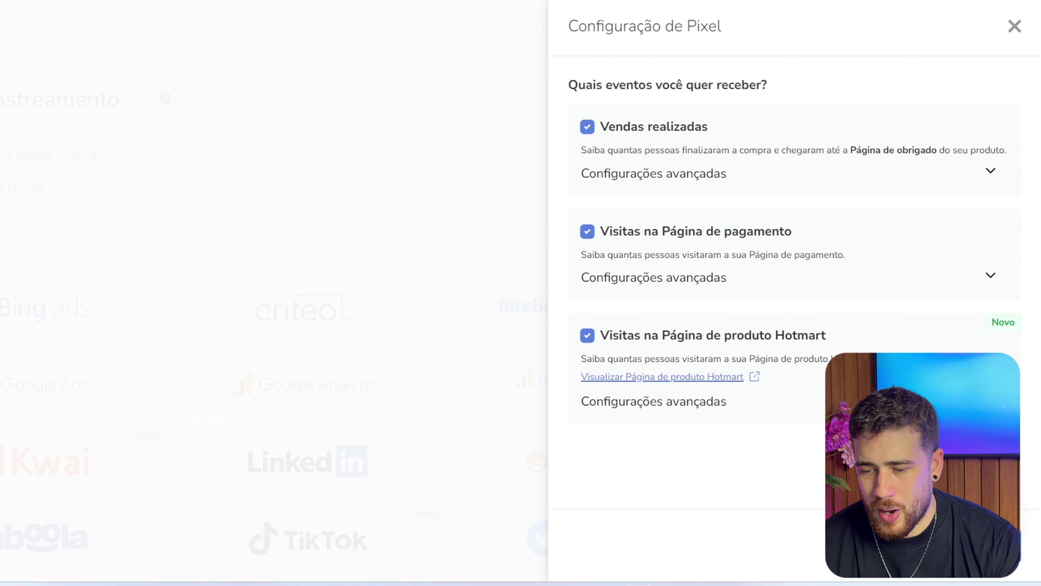
{"action": "key", "text": "Return"}
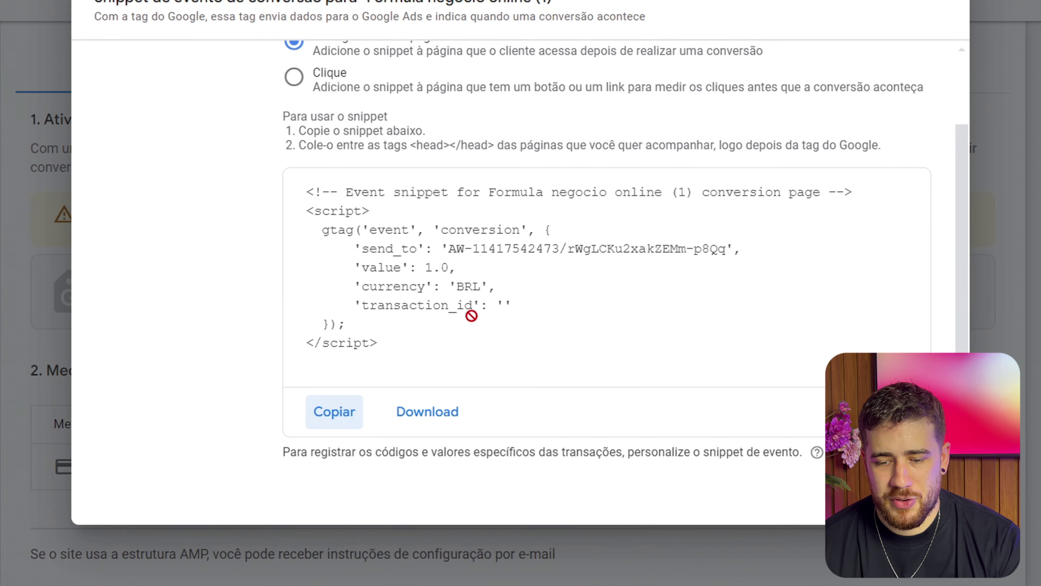
In Google Ads, close the event snippet and finish the conversion setup
{"action": "key", "text": "Escape"}
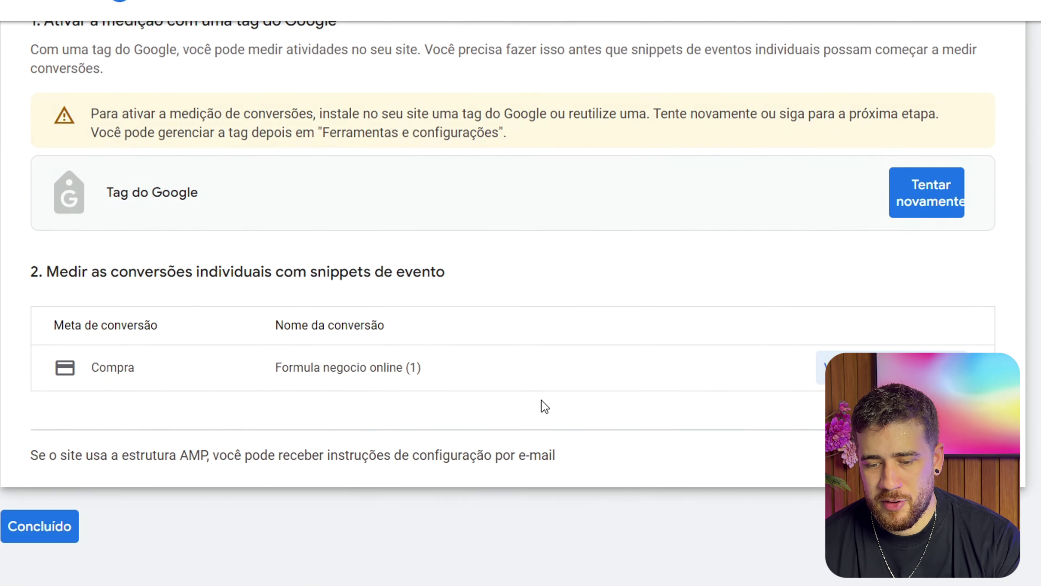
{"action": "left_click", "coordinate": [35, 532]}
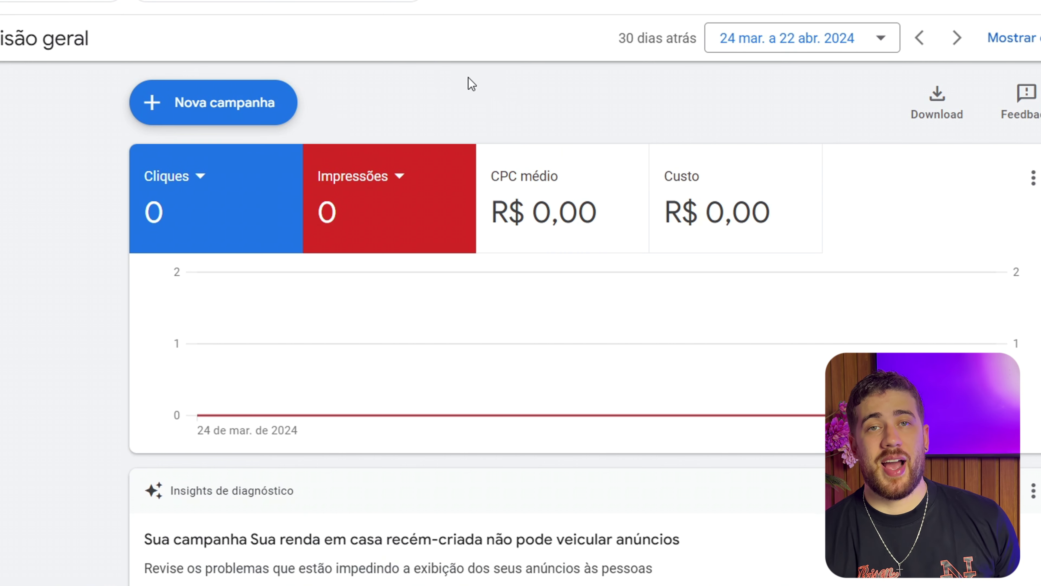
Start a new campaign with the Vendas objective, keep the Compras conversion goal and choose the Rede de Display type
{"action": "left_click", "coordinate": [253, 114]}
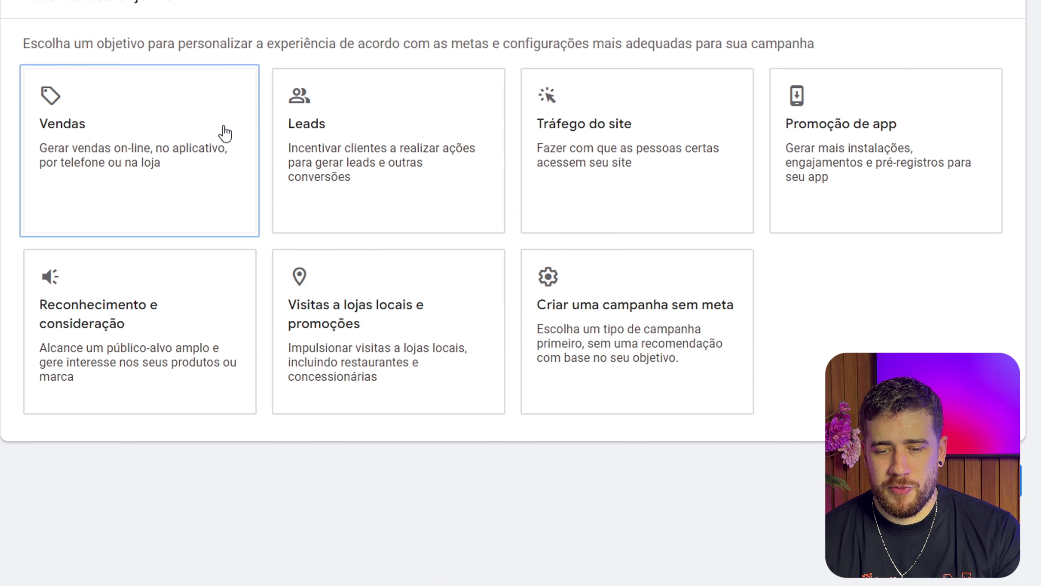
{"action": "left_click", "coordinate": [116, 144]}
{"action": "scroll", "coordinate": [345, 198], "scroll_direction": "down", "scroll_amount": 5}
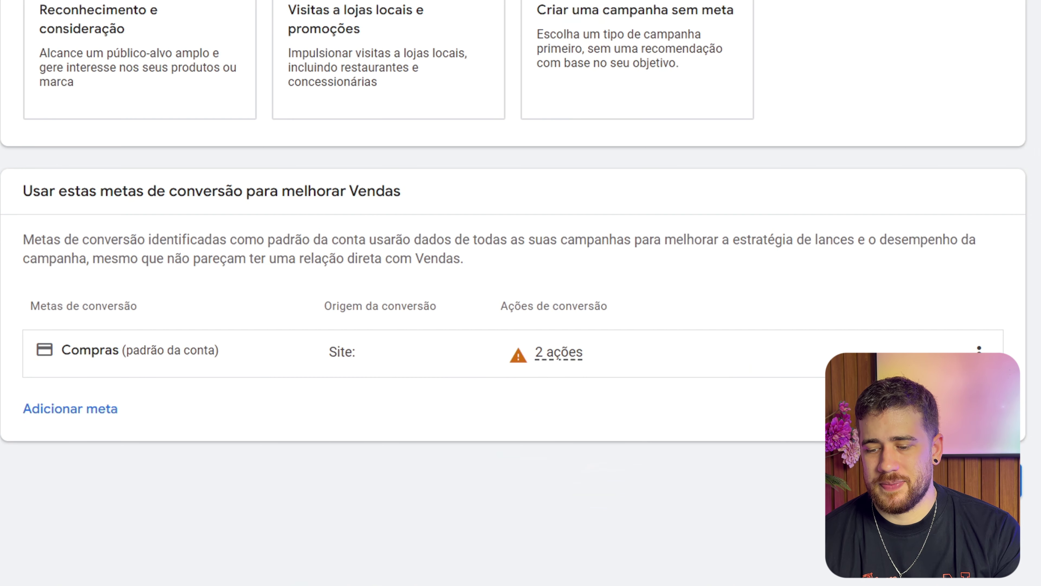
{"action": "scroll", "coordinate": [555, 463], "scroll_direction": "down", "scroll_amount": 8}
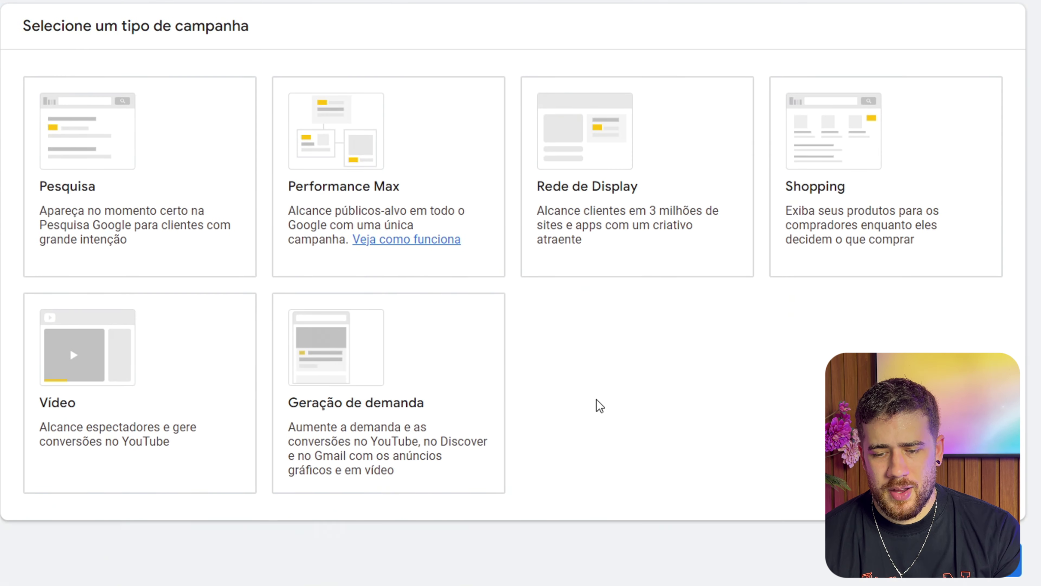
{"action": "scroll", "coordinate": [635, 351], "scroll_direction": "down", "scroll_amount": 2}
{"action": "left_click", "coordinate": [642, 145]}
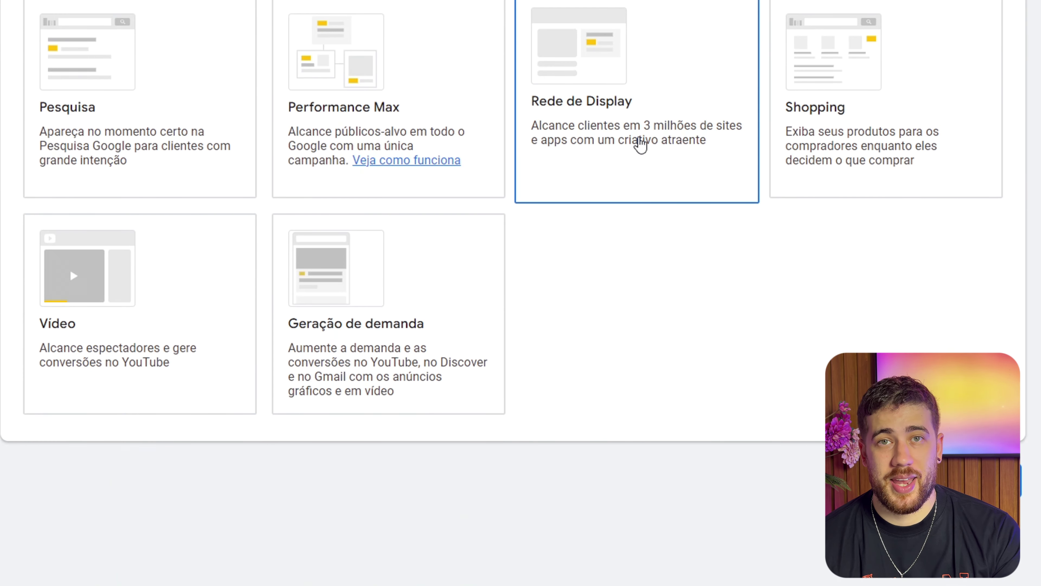
Name the campaign "Formula negocio online"
{"action": "scroll", "coordinate": [641, 144], "scroll_direction": "down", "scroll_amount": 4}
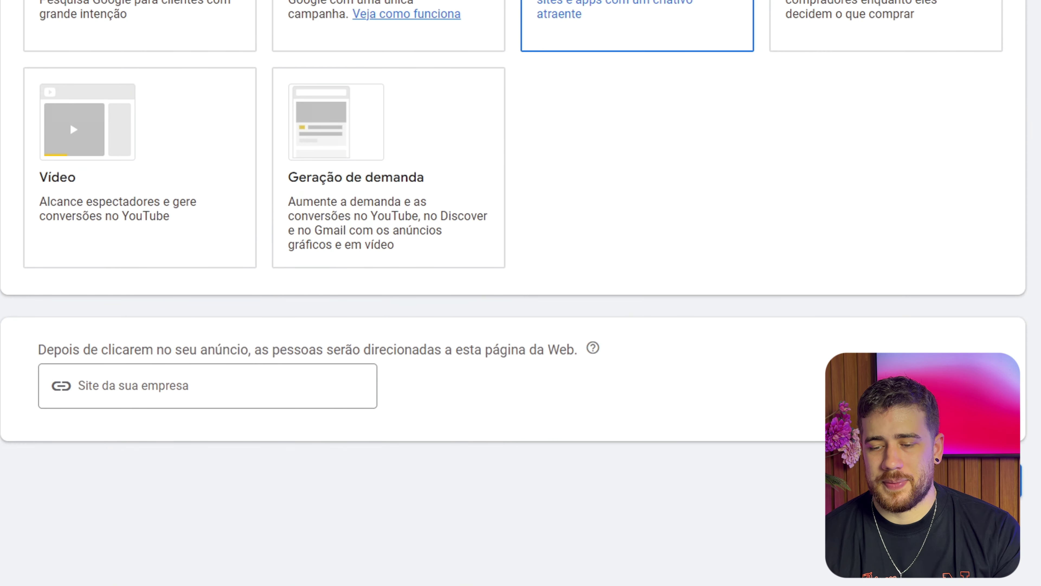
{"action": "scroll", "coordinate": [70, 123], "scroll_direction": "down", "scroll_amount": 5}
{"action": "left_click", "coordinate": [140, 391]}
{"action": "key", "text": "ctrl+a"}
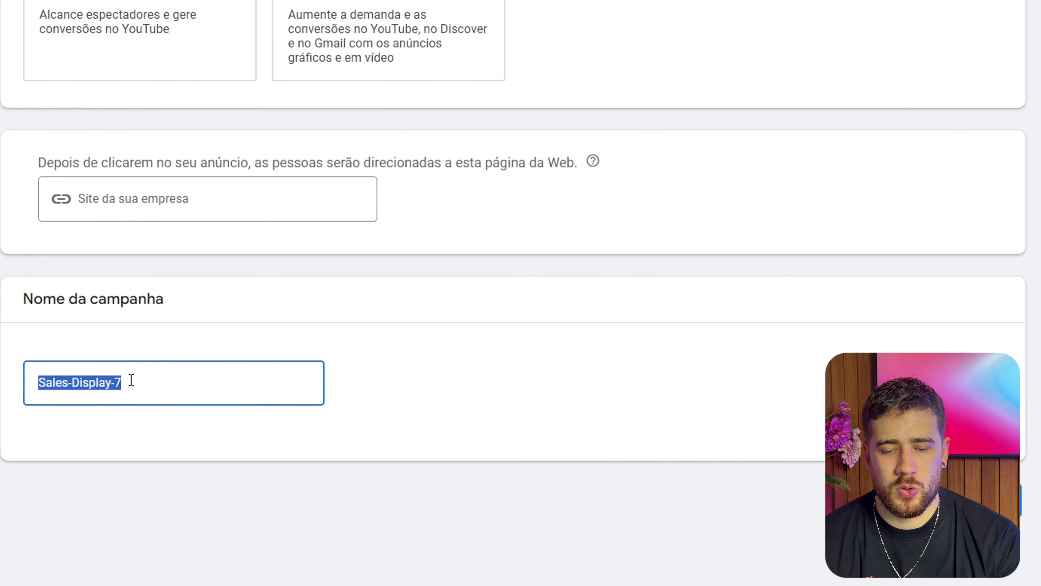
{"action": "type", "text": "Formula negocio online"}
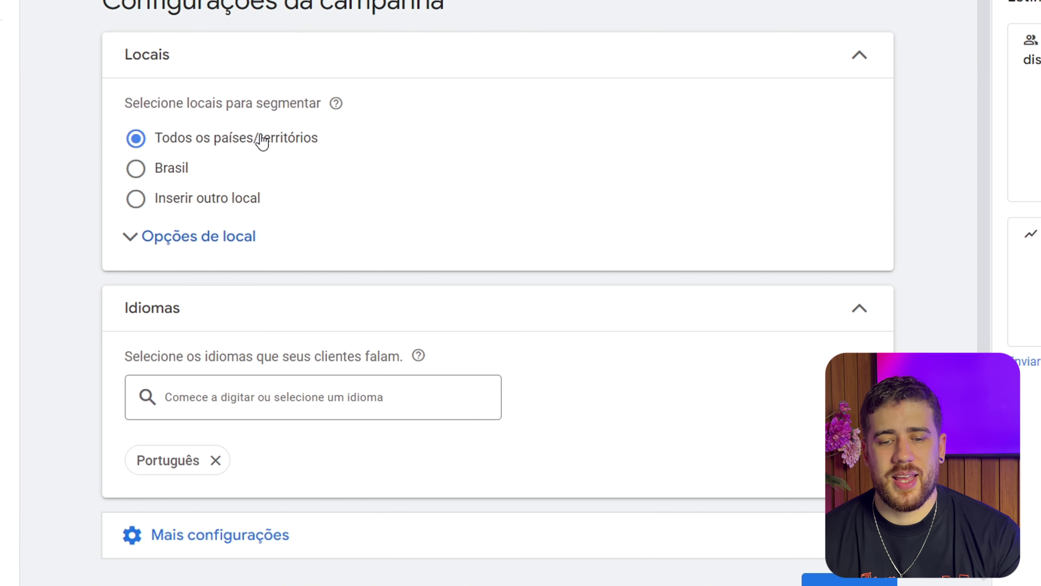
Target the campaign to Brasil and add Inglês to its languages alongside Português
{"action": "left_click", "coordinate": [138, 168]}
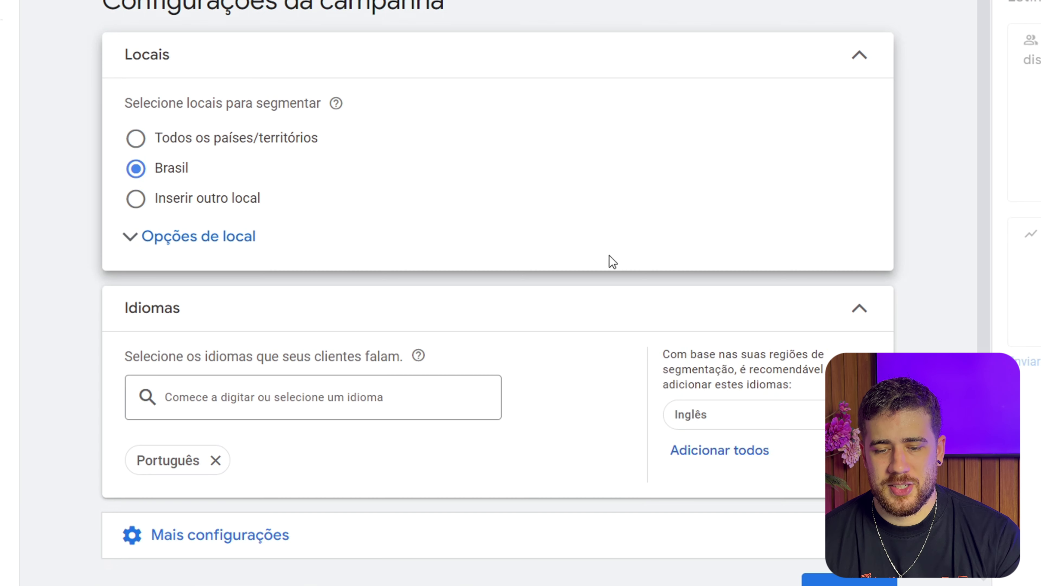
{"action": "scroll", "coordinate": [607, 262], "scroll_direction": "down", "scroll_amount": 1}
{"action": "left_click", "coordinate": [255, 365]}
{"action": "left_click", "coordinate": [315, 415]}
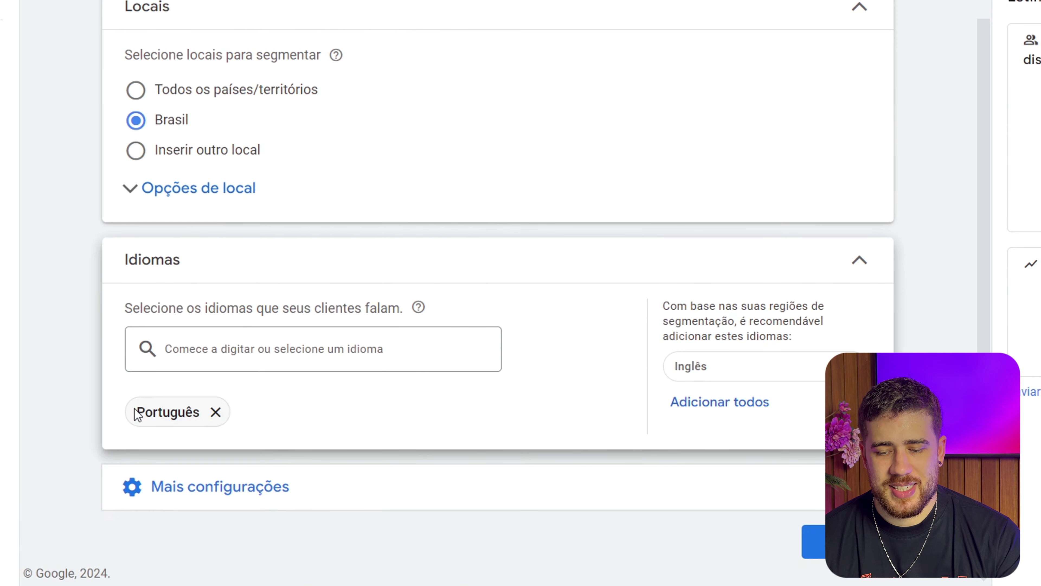
{"action": "left_click", "coordinate": [697, 374]}
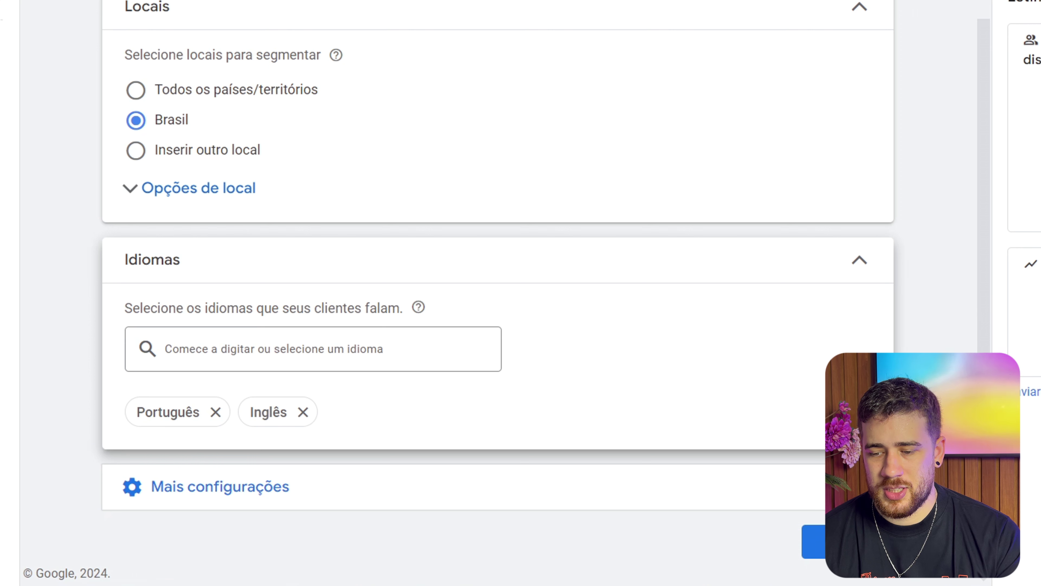
Continue to the budget stage and set the campaign's average daily budget to R$ 50
{"action": "left_click", "coordinate": [816, 550]}
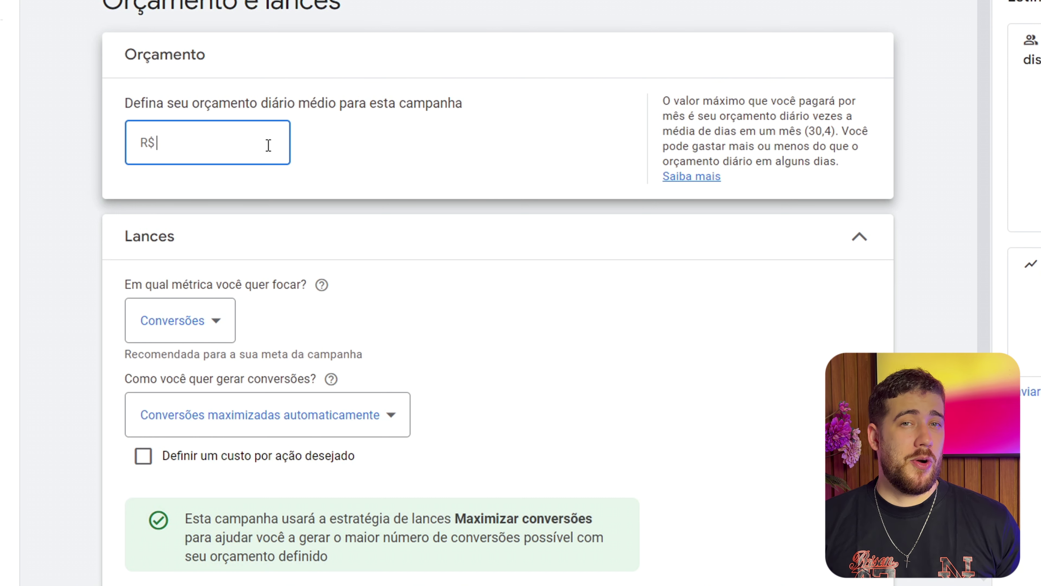
{"action": "type", "text": "50"}
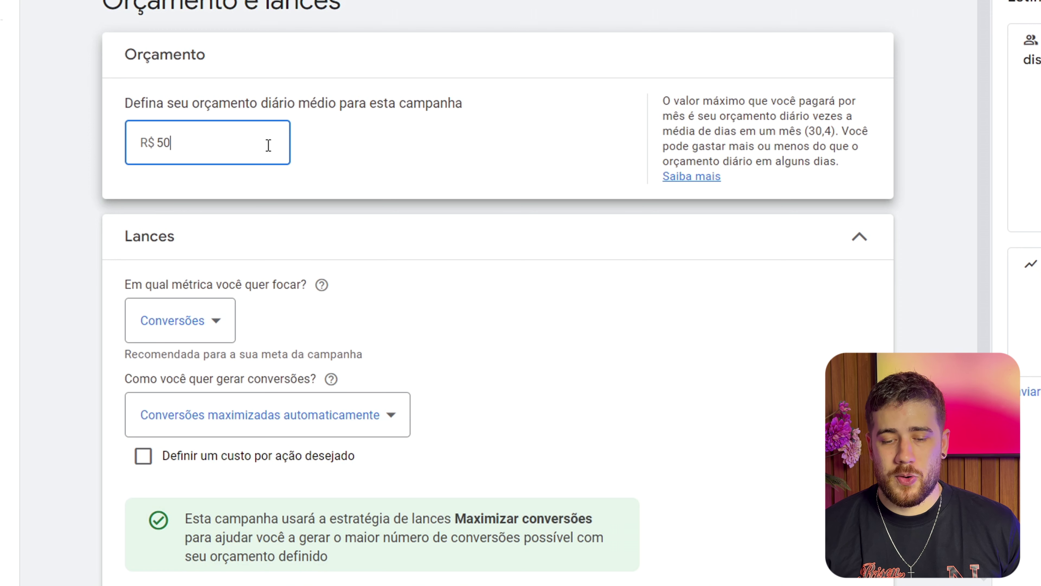
{"action": "left_click", "coordinate": [447, 272]}
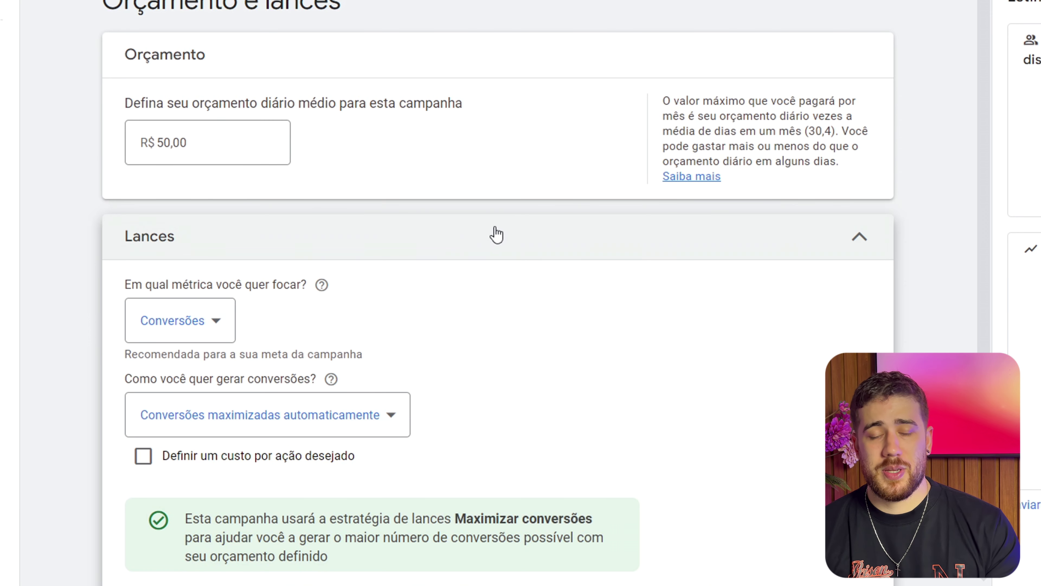
Select a bidding strategy directly and set it to Maximizar cliques
{"action": "scroll", "coordinate": [476, 226], "scroll_direction": "down", "scroll_amount": 2}
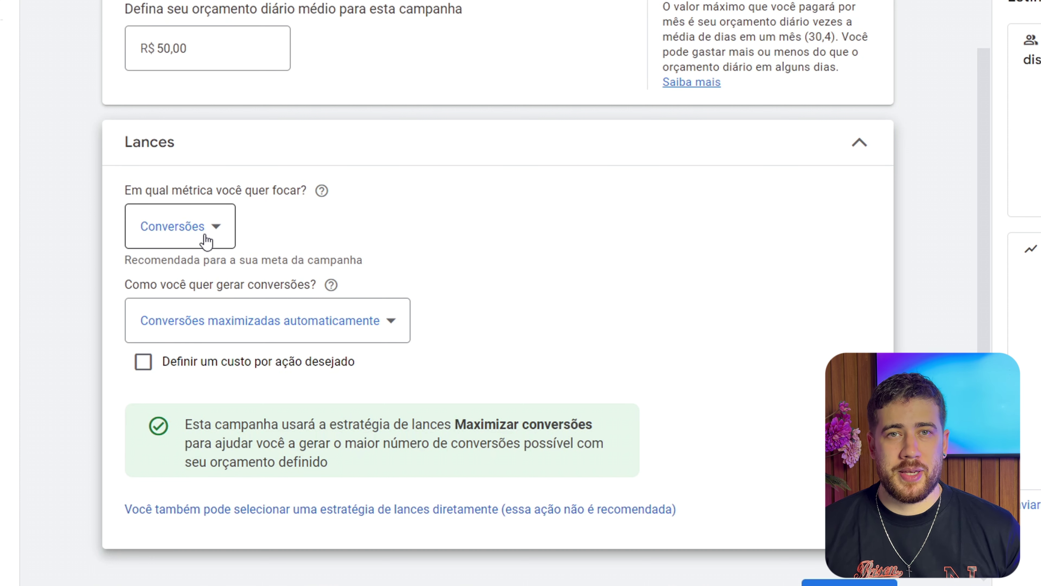
{"action": "scroll", "coordinate": [202, 369], "scroll_direction": "down", "scroll_amount": 2}
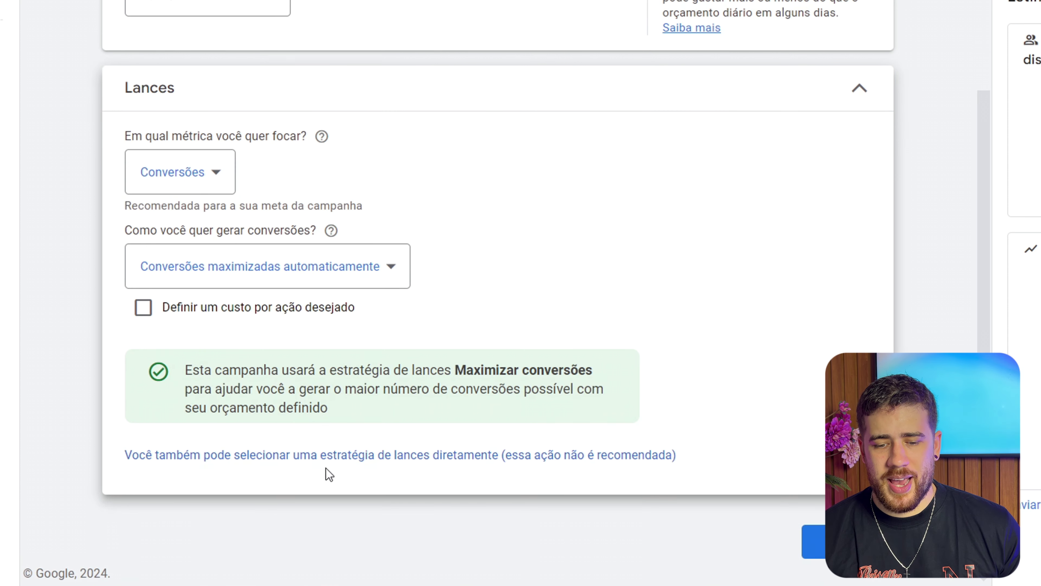
{"action": "left_click", "coordinate": [341, 455]}
{"action": "left_click", "coordinate": [340, 360]}
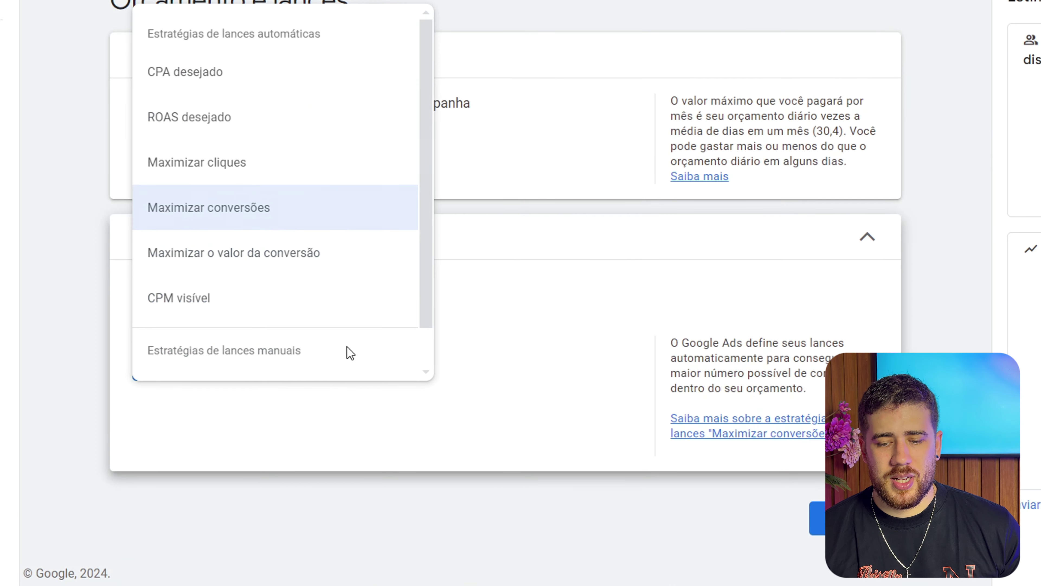
{"action": "left_click", "coordinate": [252, 162]}
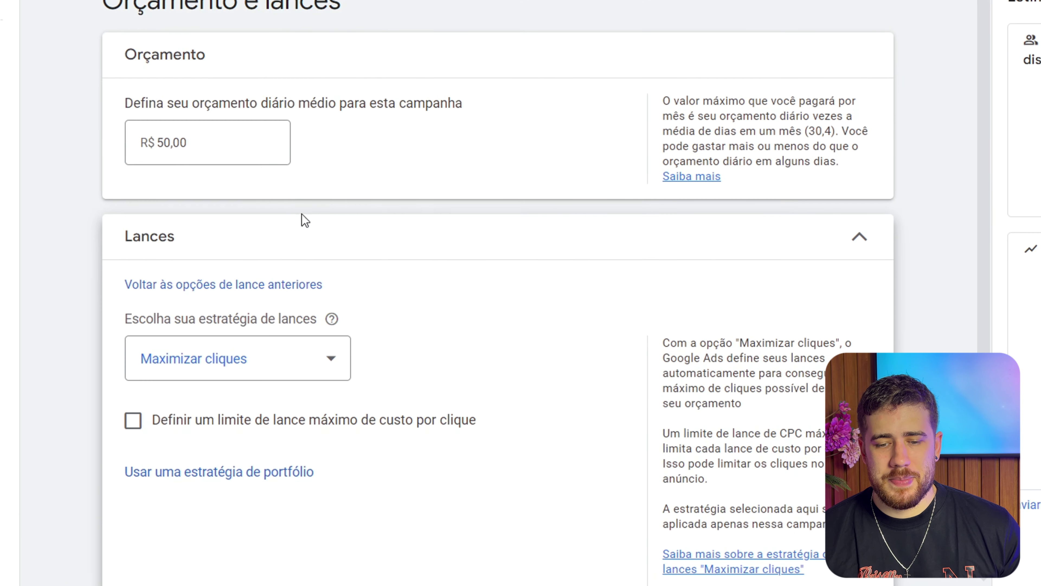
Enable the maximum cost-per-click bid limit, set it to R$ 2 and continue to targeting
{"action": "scroll", "coordinate": [430, 316], "scroll_direction": "down", "scroll_amount": 2}
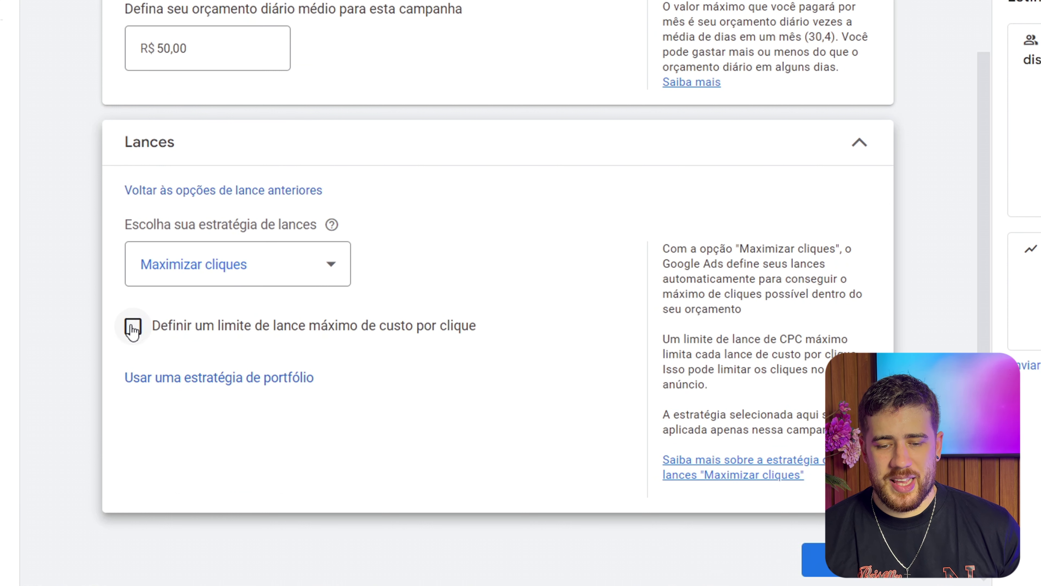
{"action": "left_click", "coordinate": [132, 327]}
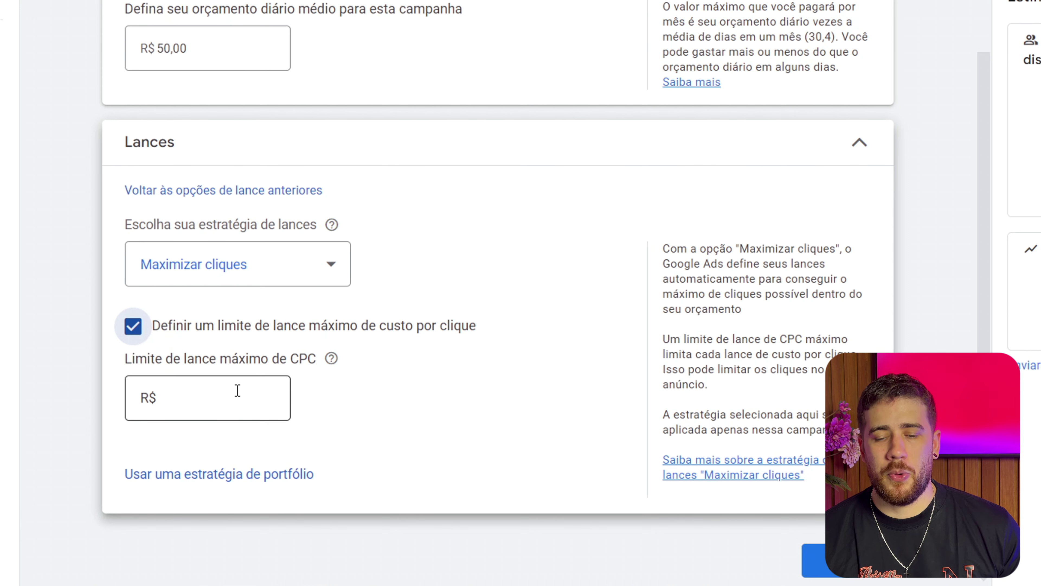
{"action": "left_click", "coordinate": [214, 403]}
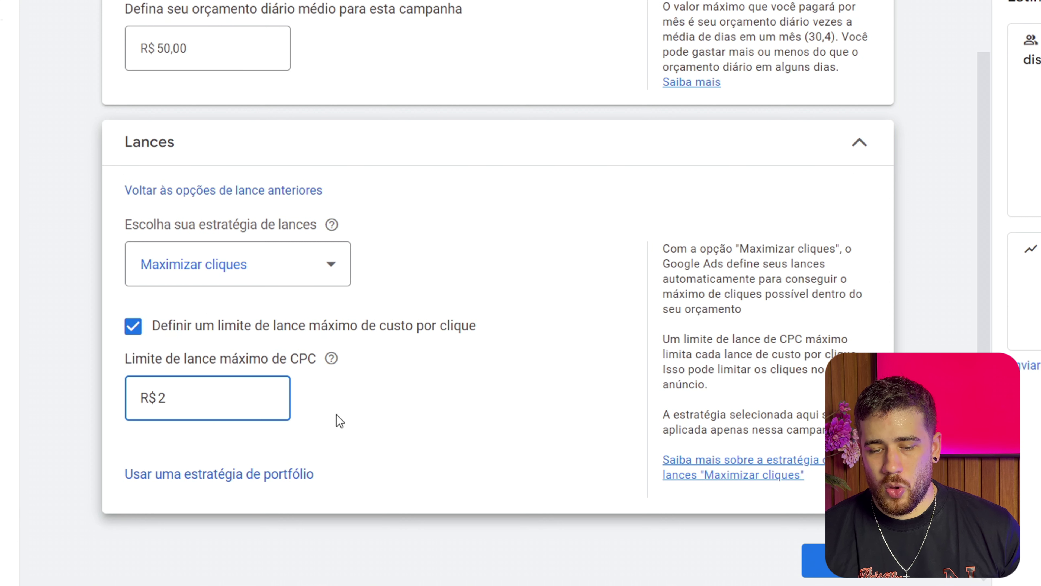
{"action": "left_click", "coordinate": [483, 438]}
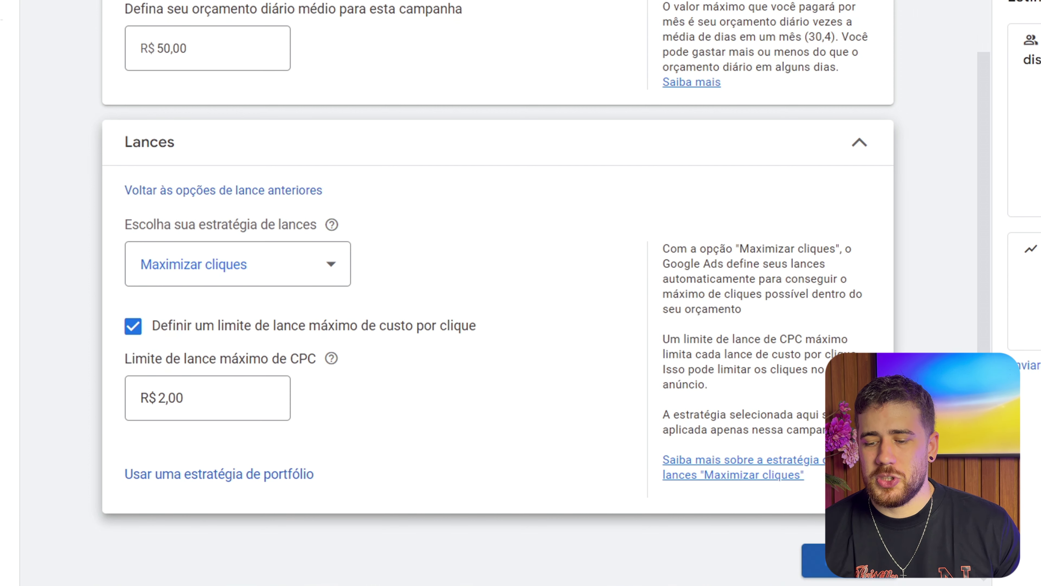
{"action": "left_click", "coordinate": [816, 561]}
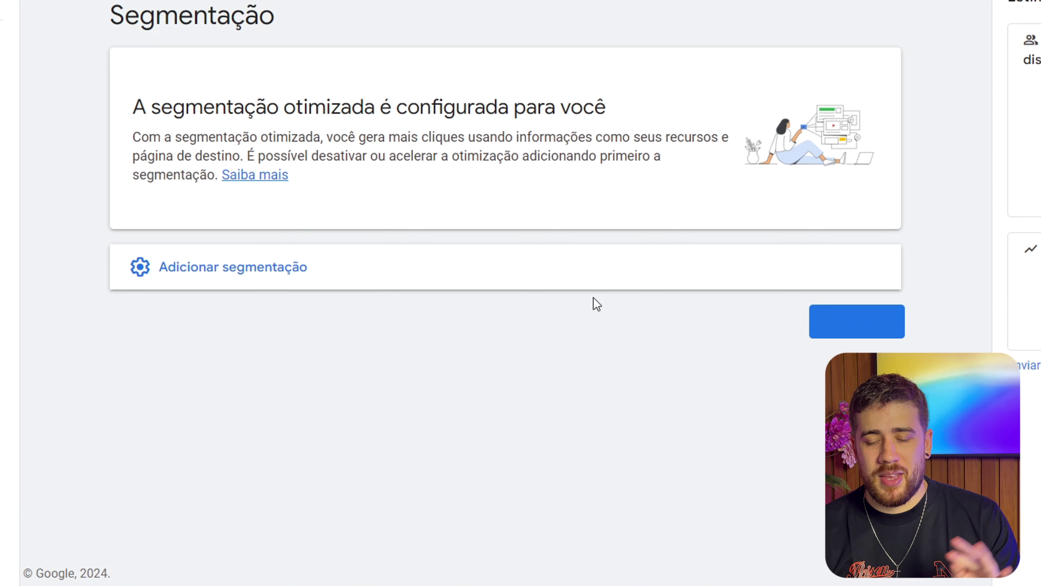
Add a Canais segmentation to the campaign and switch its editor to inserting multiple channels at once
{"action": "left_click", "coordinate": [304, 268]}
{"action": "scroll", "coordinate": [530, 475], "scroll_direction": "down", "scroll_amount": 1}
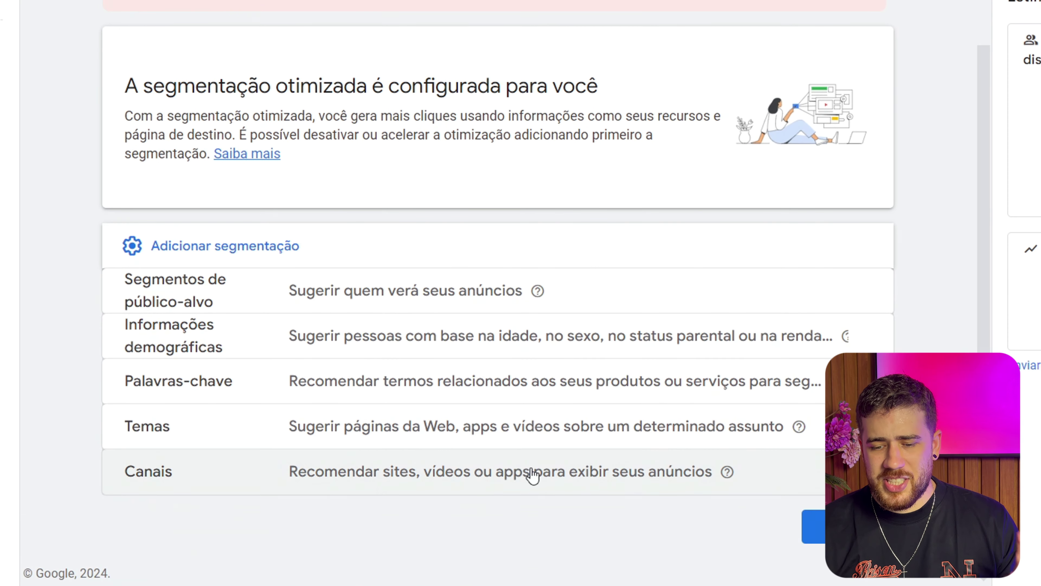
{"action": "left_click", "coordinate": [390, 471]}
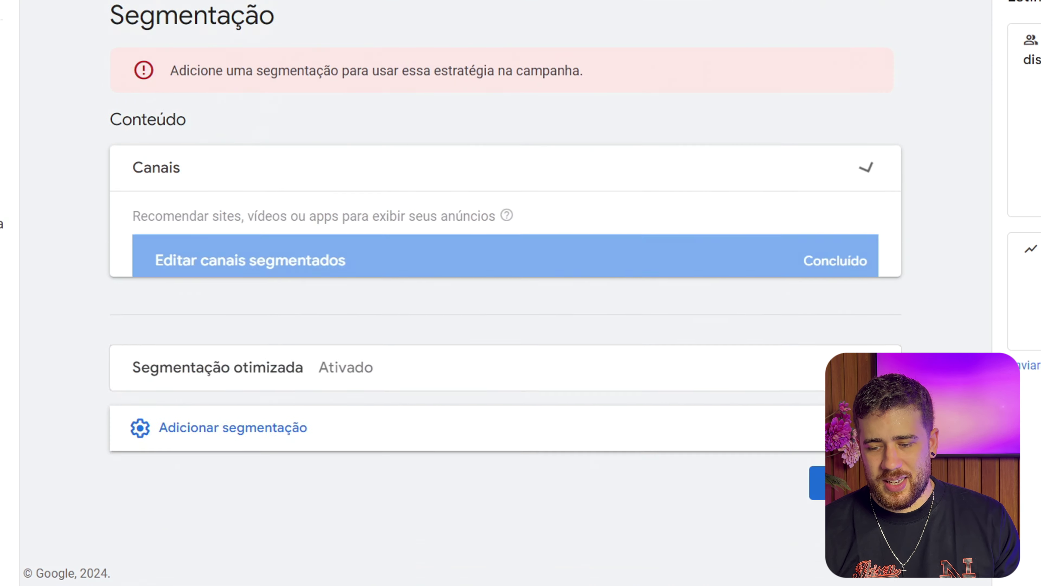
{"action": "scroll", "coordinate": [389, 220], "scroll_direction": "down", "scroll_amount": 4}
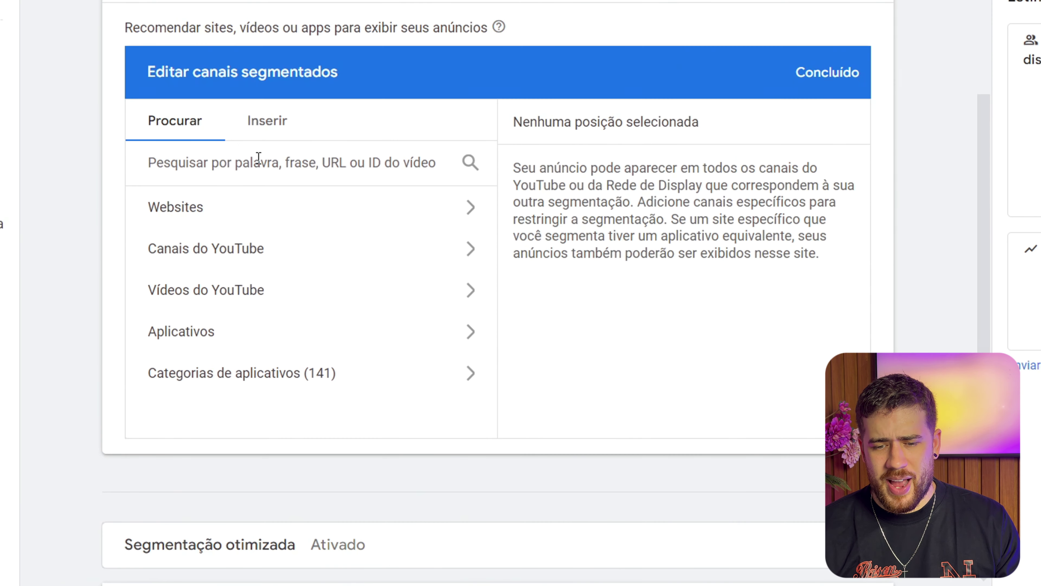
{"action": "left_click", "coordinate": [264, 135]}
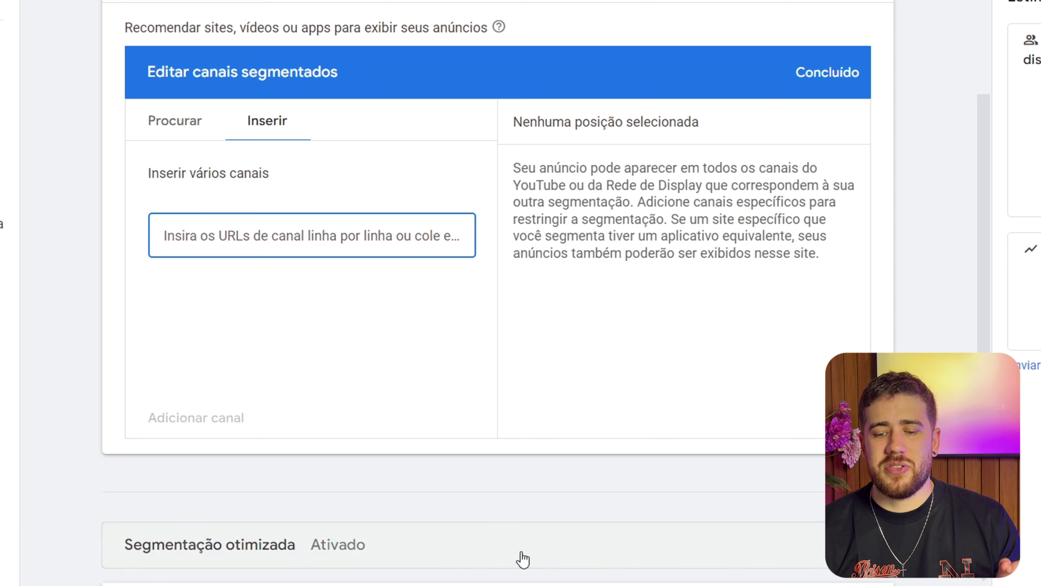
Copy the list of YouTube video URLs from Bloco de notas and add all 11 as targeted channels in Google Ads
{"action": "key", "text": "alt+Tab"}
{"action": "key", "text": "ctrl+a"}
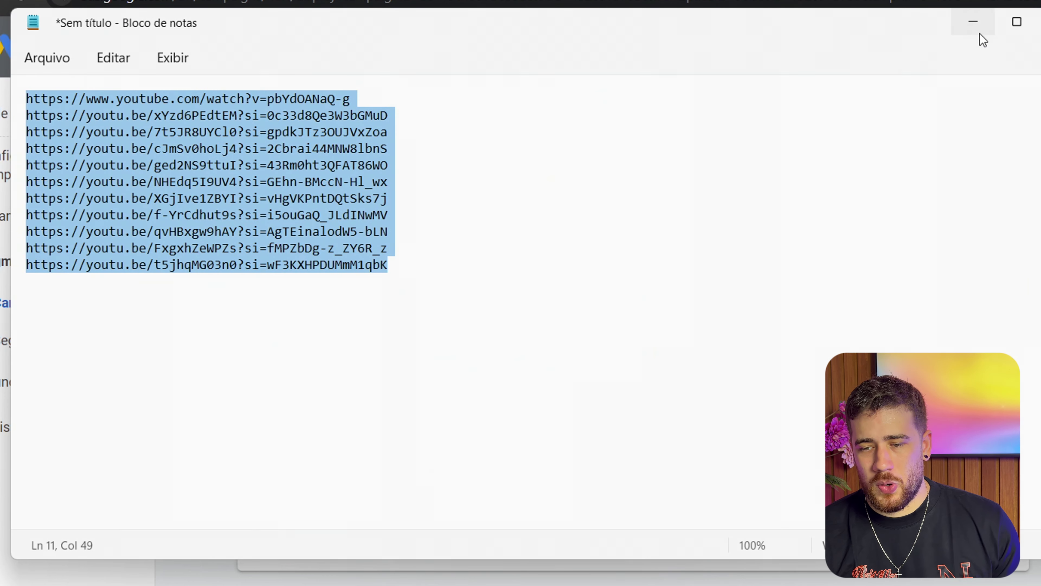
{"action": "left_click", "coordinate": [974, 23]}
{"action": "key", "text": "ctrl+v"}
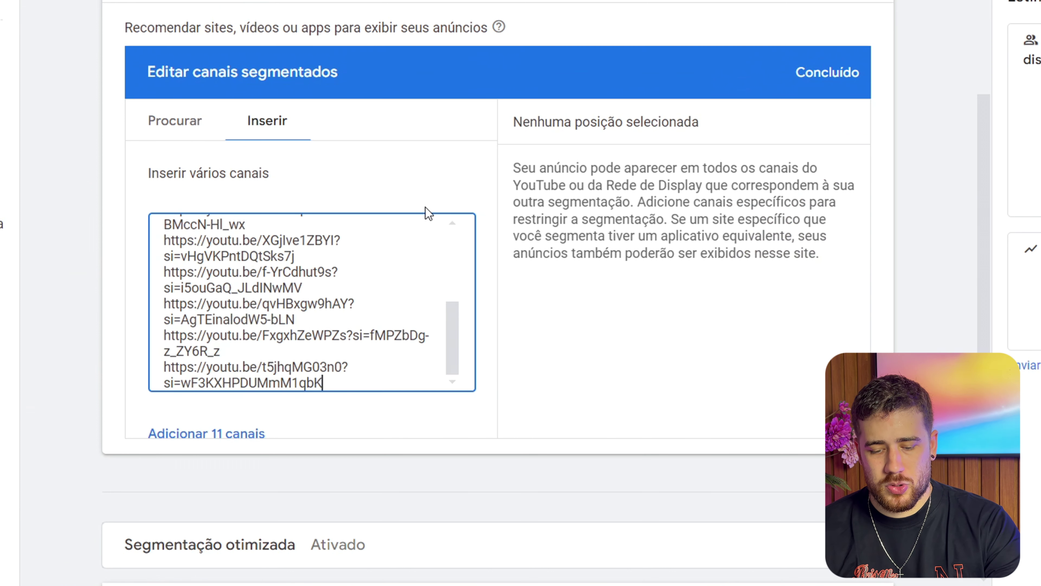
{"action": "scroll", "coordinate": [244, 344], "scroll_direction": "down", "scroll_amount": 2}
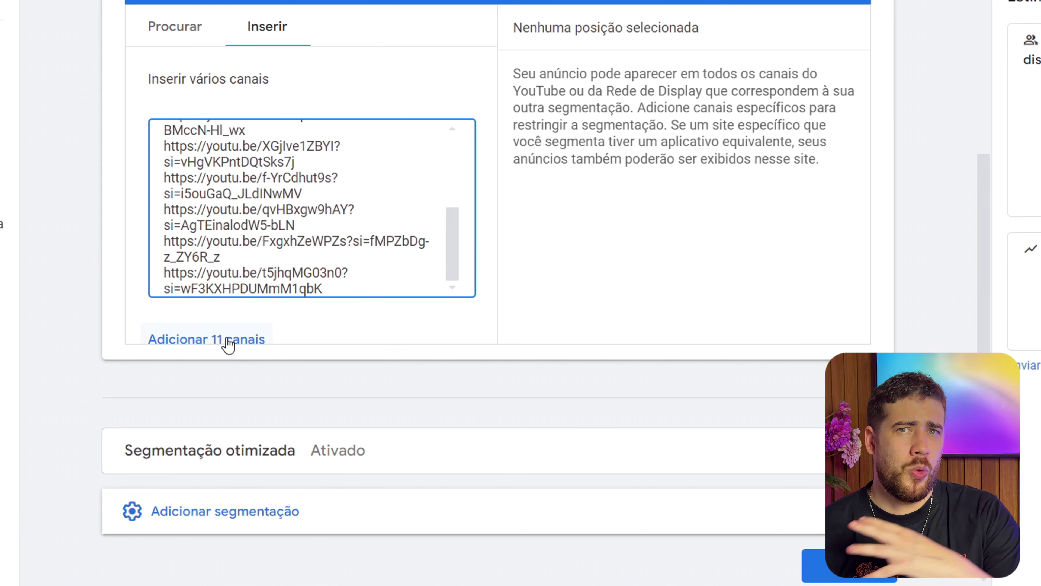
{"action": "left_click", "coordinate": [228, 342]}
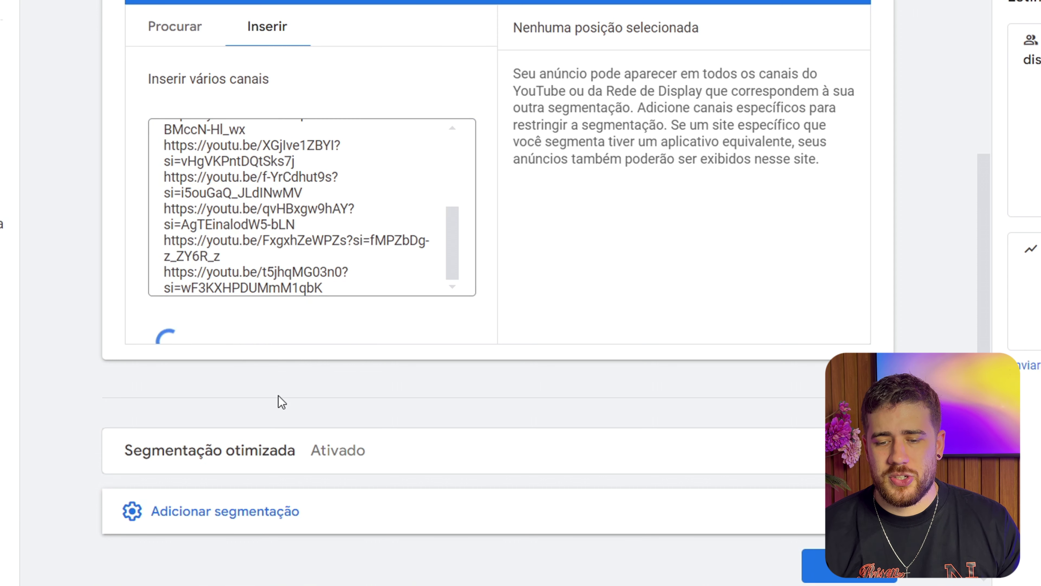
{"action": "scroll", "coordinate": [679, 156], "scroll_direction": "down", "scroll_amount": 15}
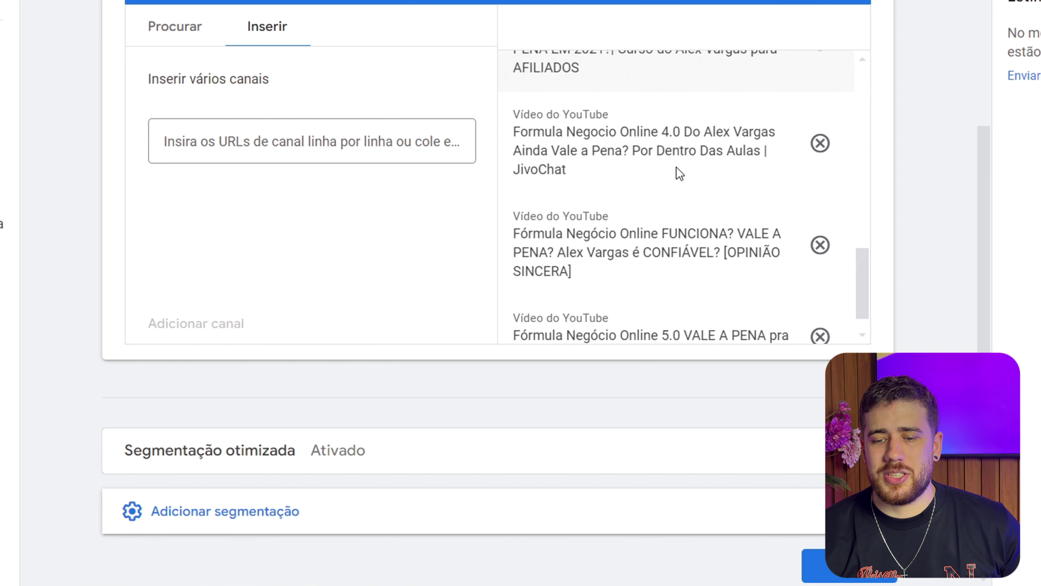
{"action": "scroll", "coordinate": [676, 173], "scroll_direction": "down", "scroll_amount": 5}
{"action": "scroll", "coordinate": [592, 256], "scroll_direction": "up", "scroll_amount": 3}
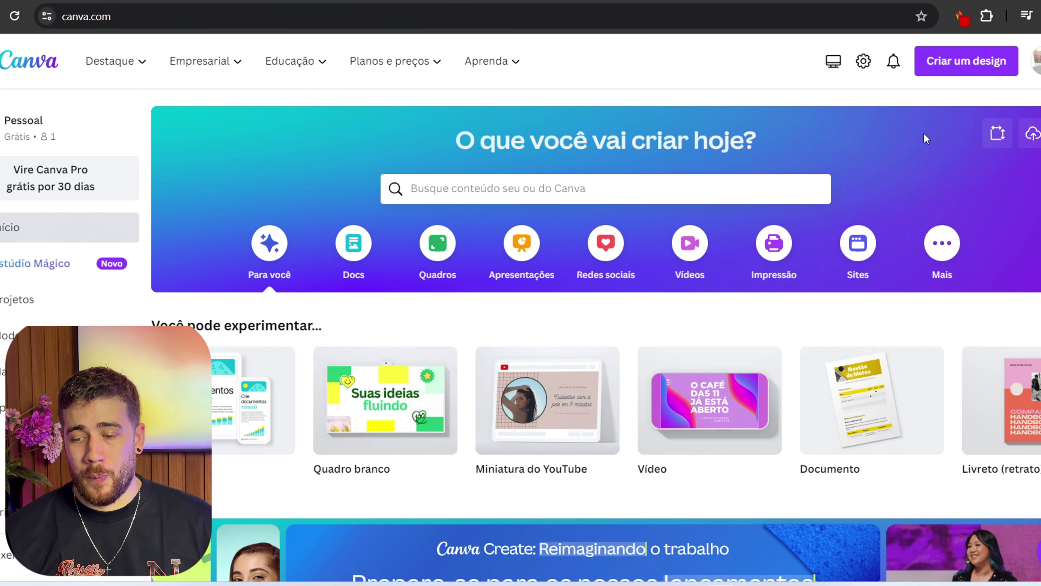
In Canva, create a new custom-size design of 1200 × 680 px
{"action": "left_click", "coordinate": [959, 64]}
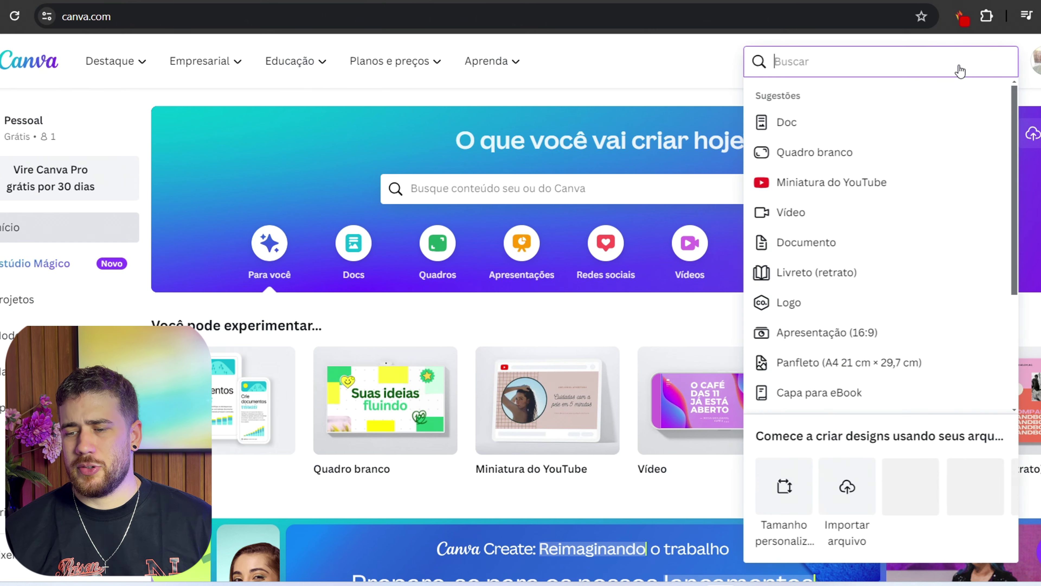
{"action": "left_click", "coordinate": [782, 506]}
{"action": "left_click", "coordinate": [816, 285]}
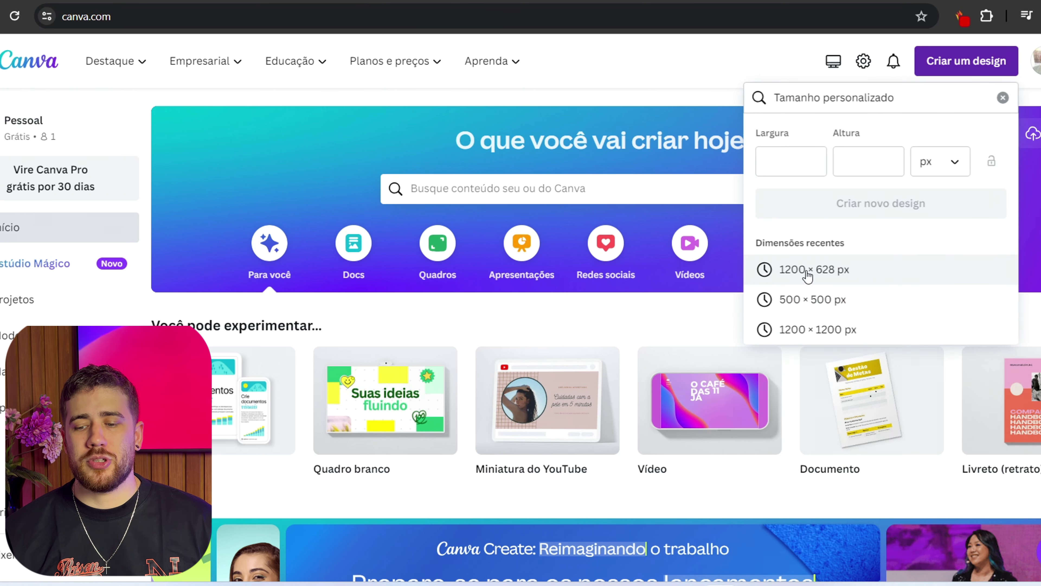
{"action": "left_click", "coordinate": [797, 170]}
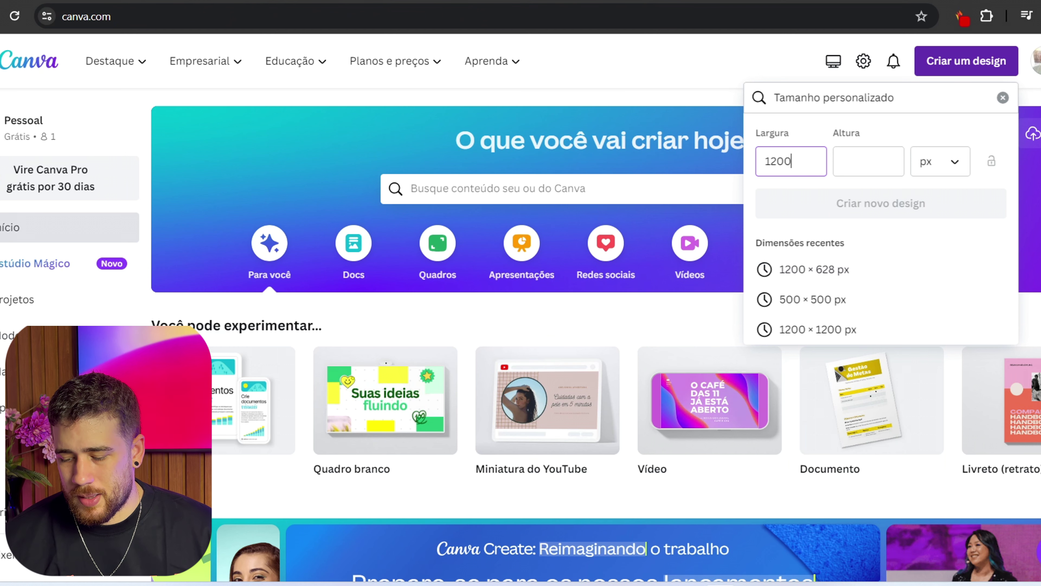
{"action": "left_click", "coordinate": [869, 166]}
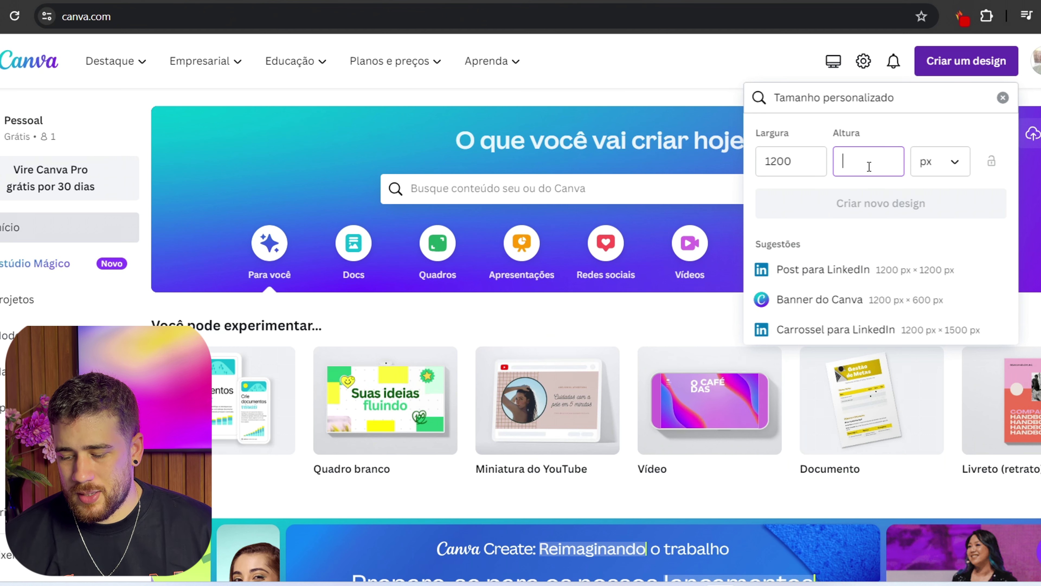
{"action": "type", "text": "680"}
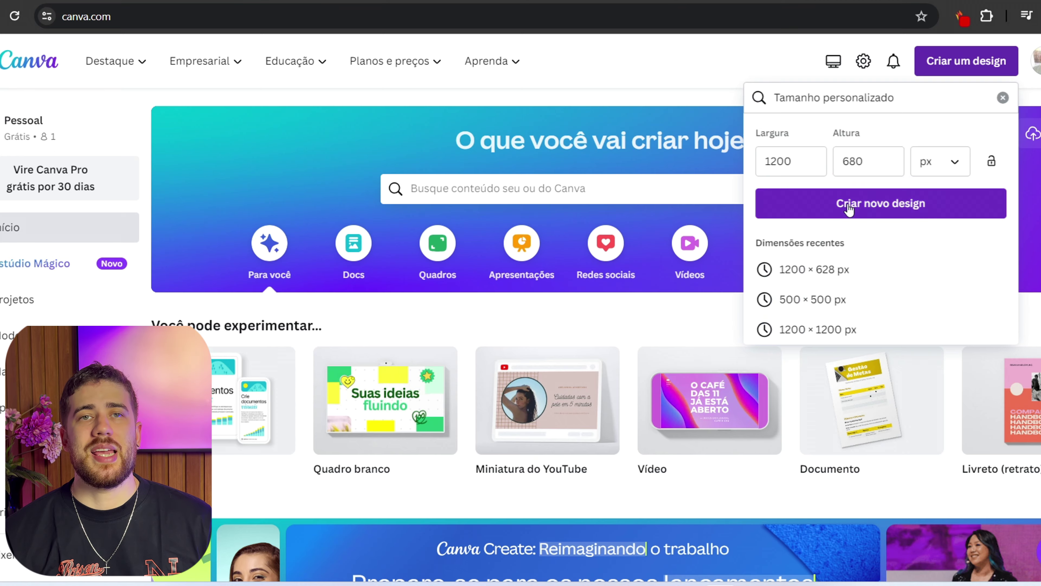
{"action": "left_click", "coordinate": [850, 207]}
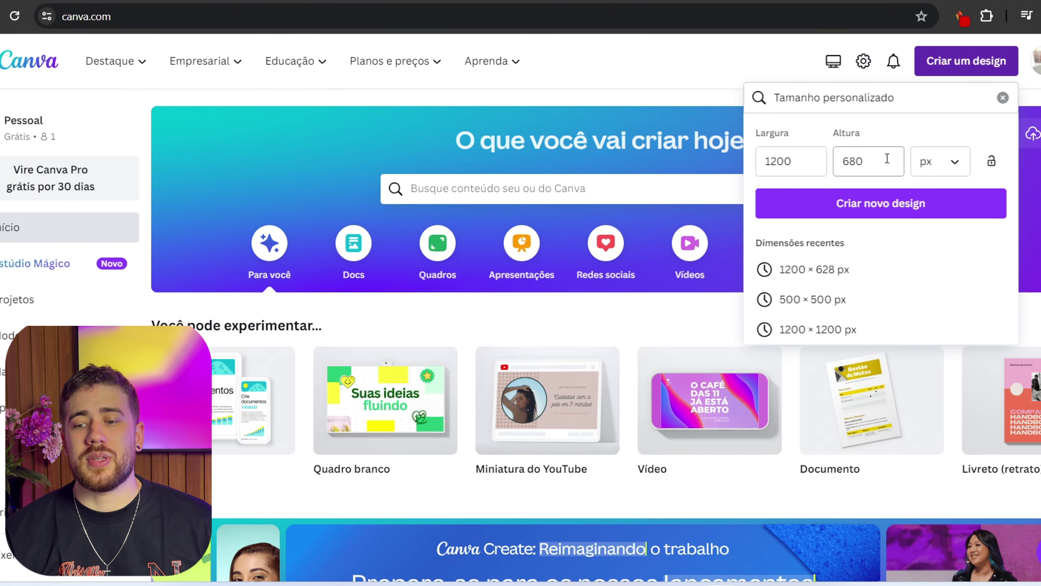
Create another custom-size design, this one square at 1200 × 1200 px
{"action": "double_click", "coordinate": [887, 158]}
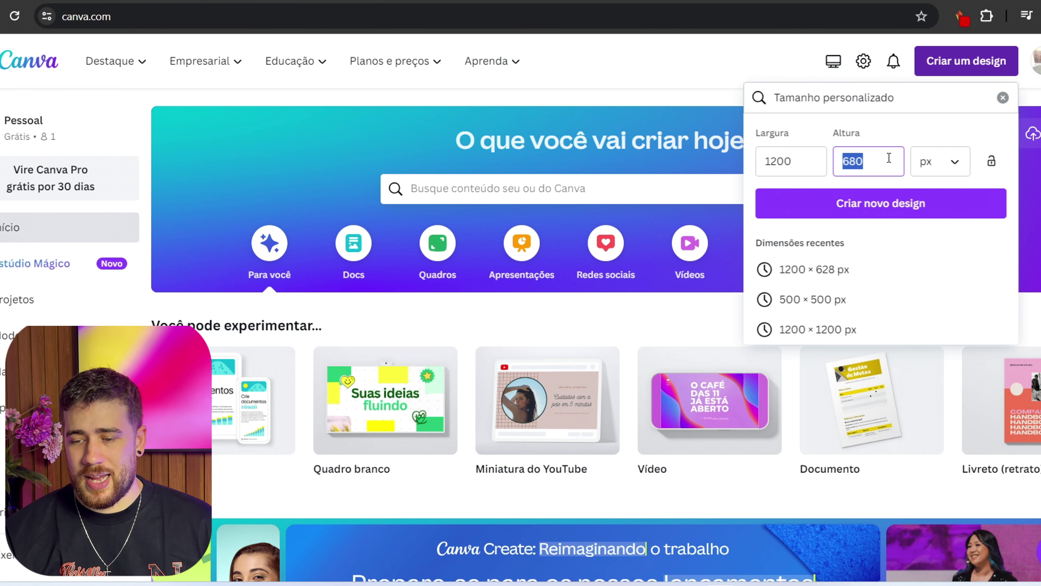
{"action": "type", "text": "1200"}
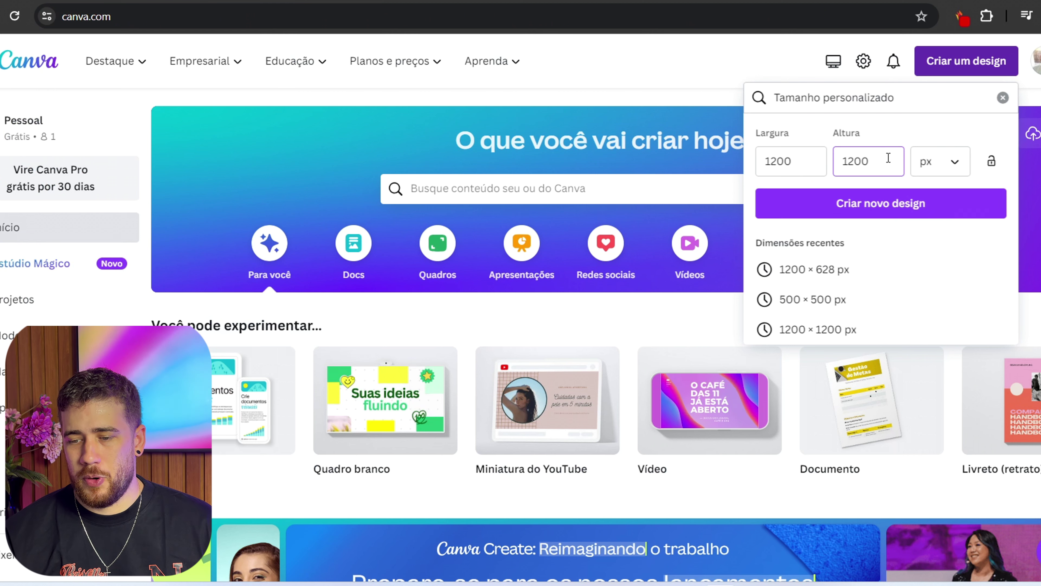
{"action": "left_click", "coordinate": [870, 204]}
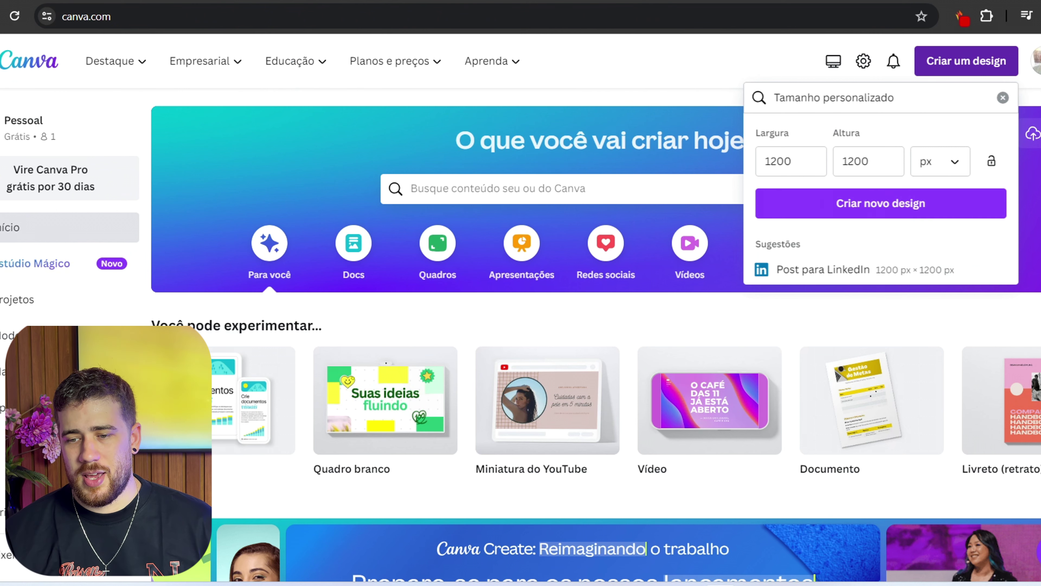
Create a vertical custom-size design of 960 × 1600 px
{"action": "left_click", "coordinate": [806, 171]}
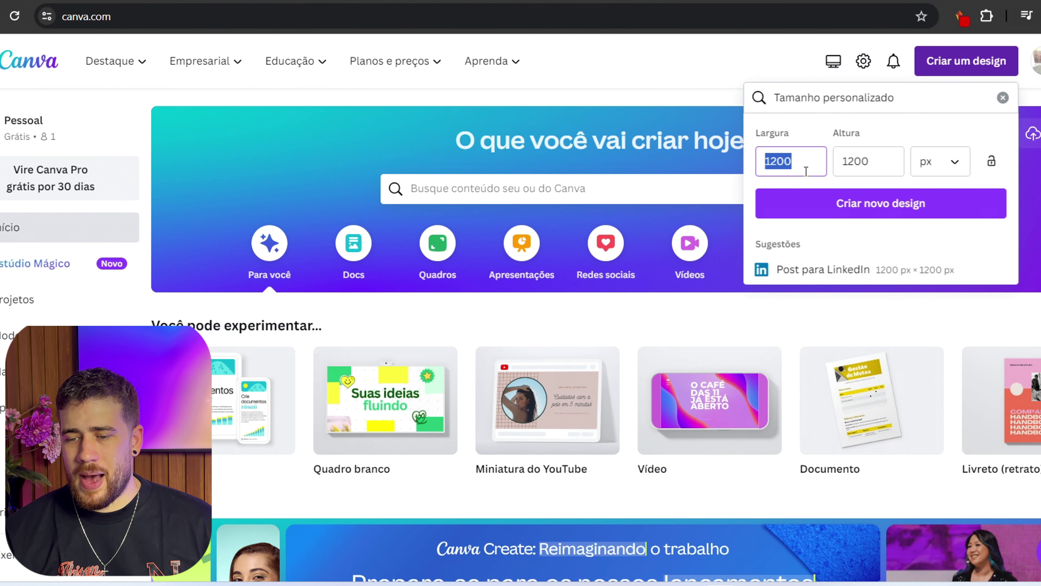
{"action": "type", "text": "960"}
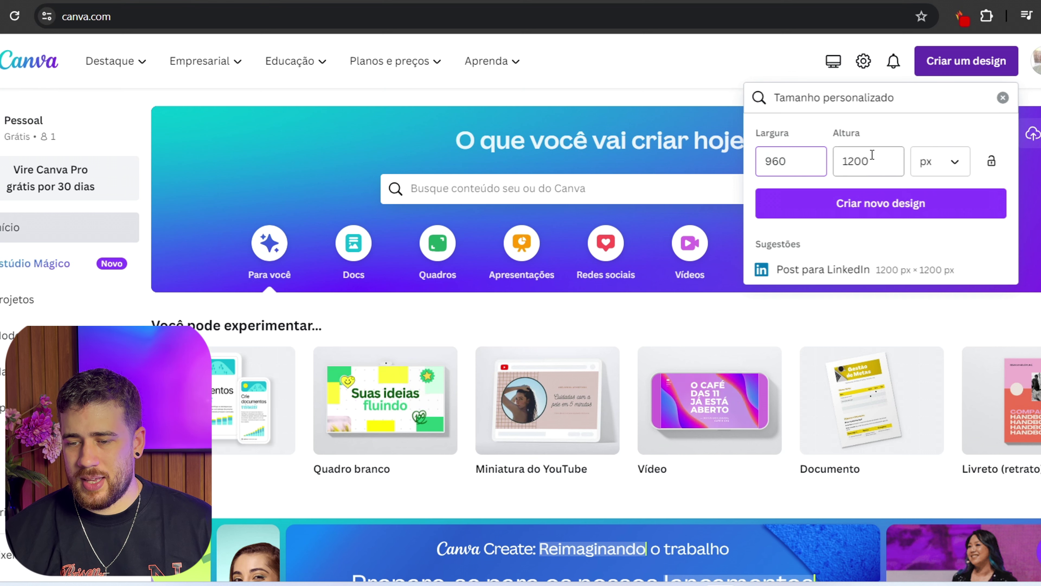
{"action": "left_click", "coordinate": [872, 155]}
{"action": "type", "text": "1600"}
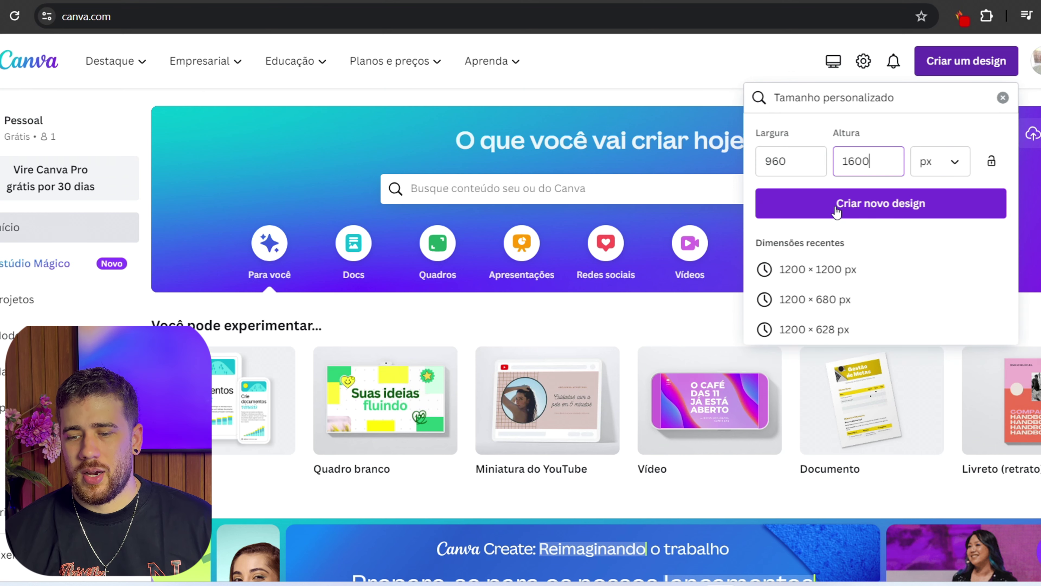
{"action": "left_click", "coordinate": [836, 212]}
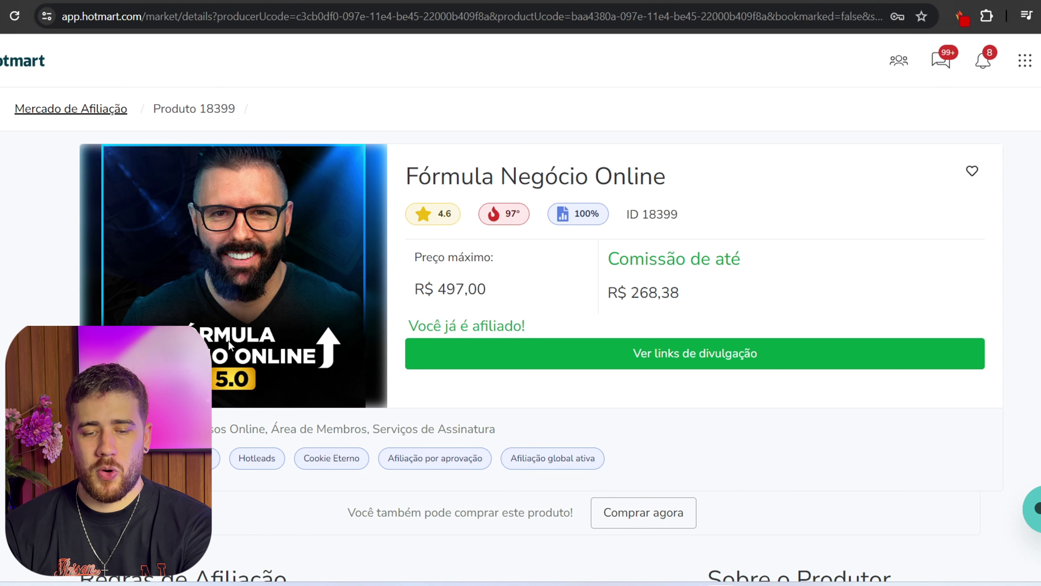
Capture the Fórmula Negócio Online product image from Hotmart and enlarge it in Canva's 1200 × 1200 px design to span the page width
{"action": "key", "text": "super+shift+s"}
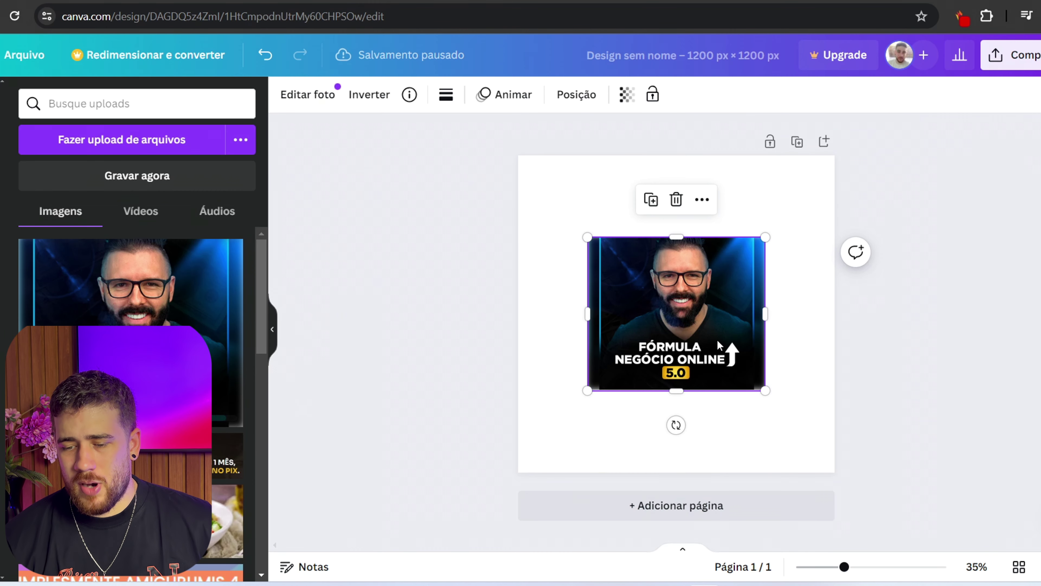
{"action": "left_click_drag", "start_coordinate": [718, 345], "coordinate": [652, 261]}
{"action": "left_click_drag", "start_coordinate": [696, 308], "coordinate": [854, 405]}
{"action": "left_click_drag", "start_coordinate": [794, 371], "coordinate": [793, 358]}
Set the page background below the product image to solid red
{"action": "left_click", "coordinate": [626, 472]}
{"action": "left_click", "coordinate": [627, 459]}
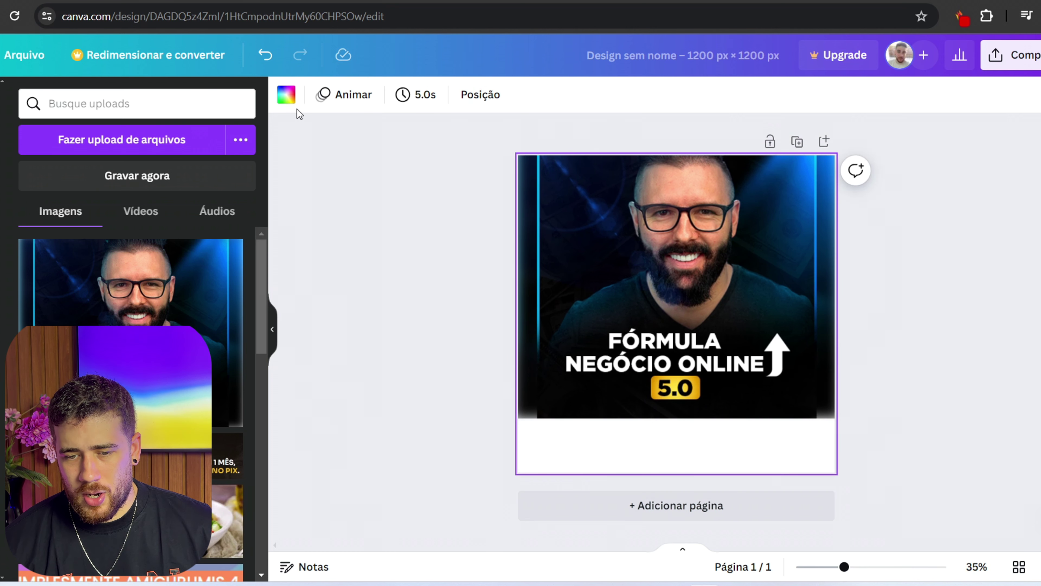
{"action": "left_click", "coordinate": [286, 96]}
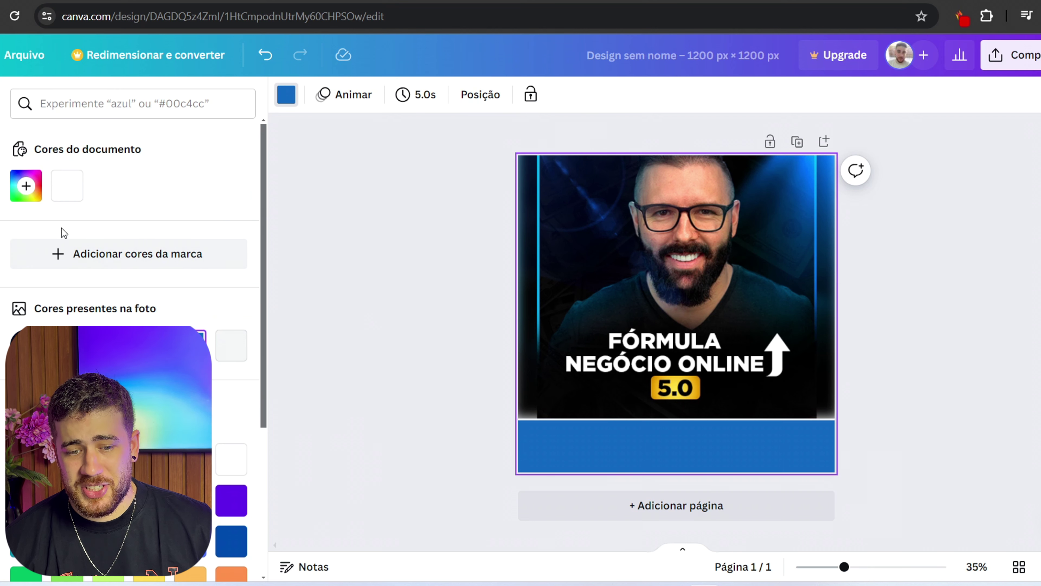
{"action": "left_click", "coordinate": [78, 195]}
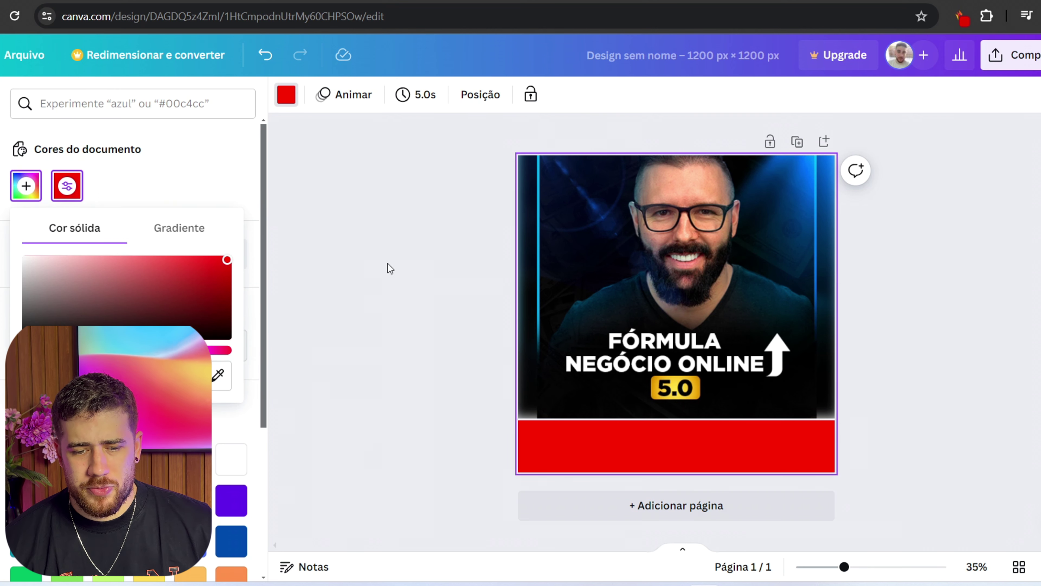
{"action": "left_click", "coordinate": [410, 279]}
{"action": "left_click", "coordinate": [411, 280]}
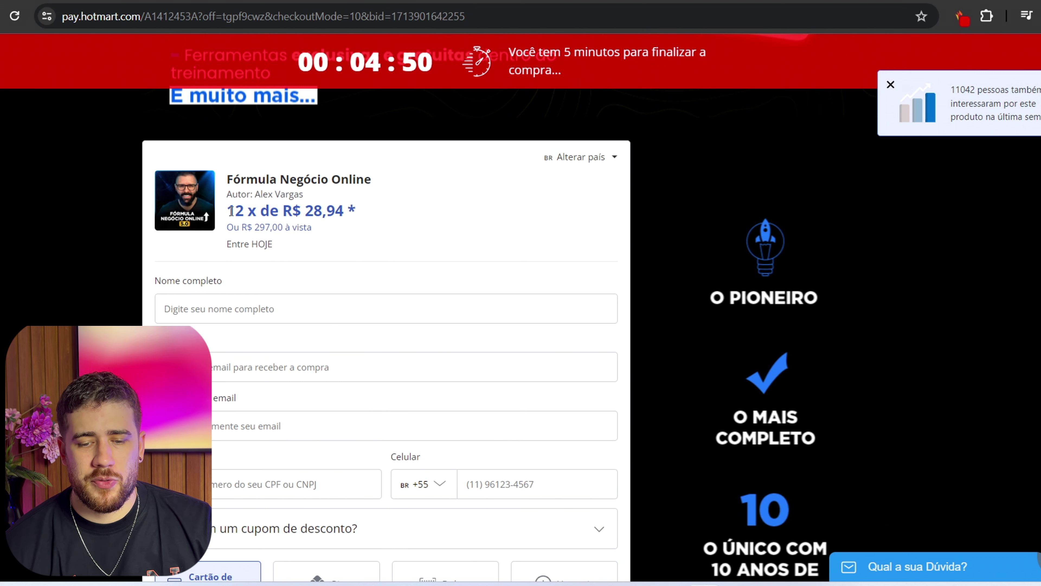
Copy the price "12 x de R$ 28,94" from the Hotmart checkout and add it as a title beside "POR APENAS:" in the Canva design
{"action": "left_click_drag", "start_coordinate": [228, 211], "coordinate": [339, 210]}
{"action": "right_click", "coordinate": [337, 214]}
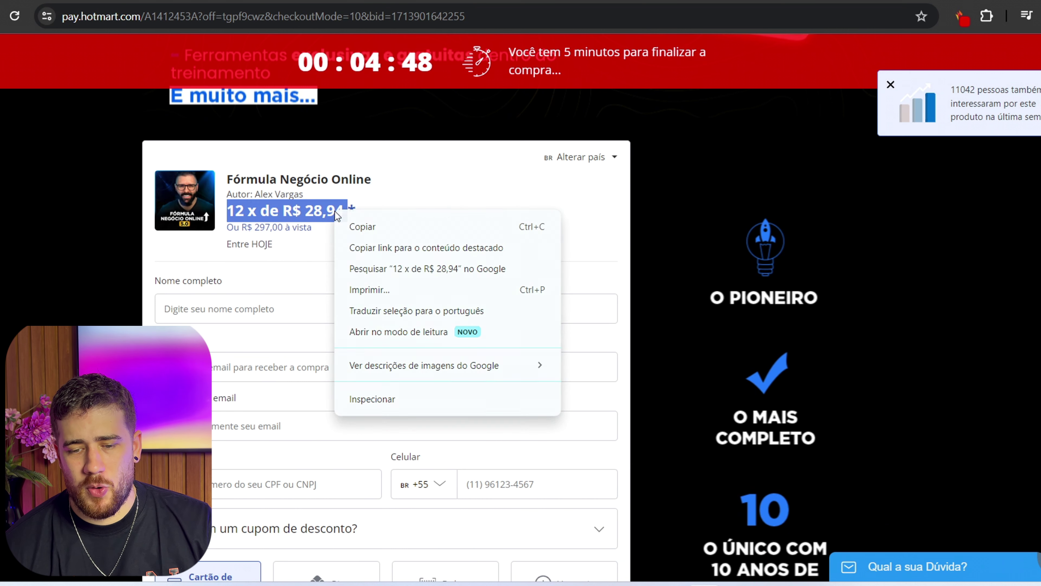
{"action": "left_click", "coordinate": [362, 225]}
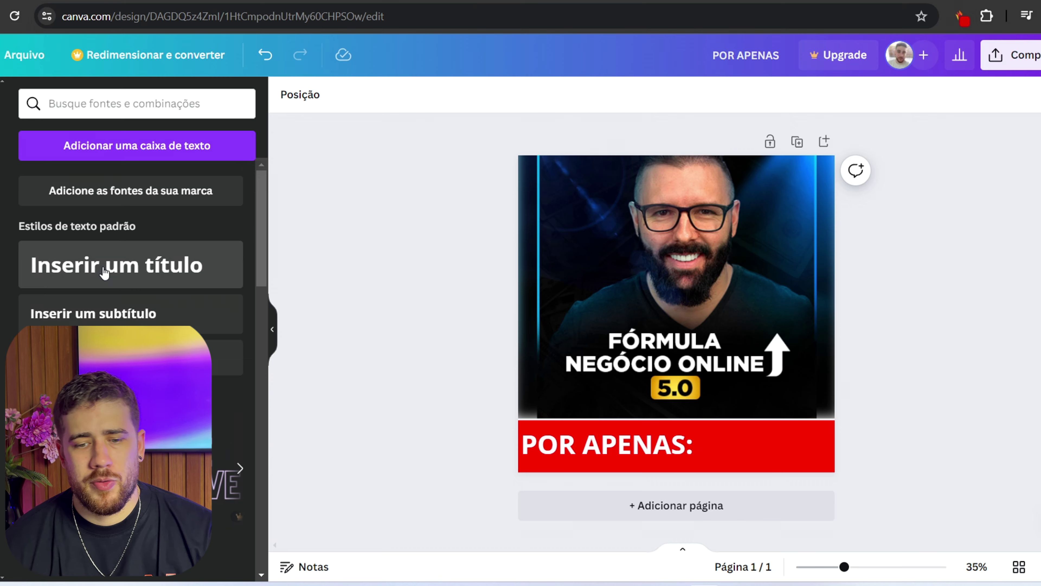
{"action": "left_click", "coordinate": [158, 247]}
{"action": "key", "text": "ctrl+v"}
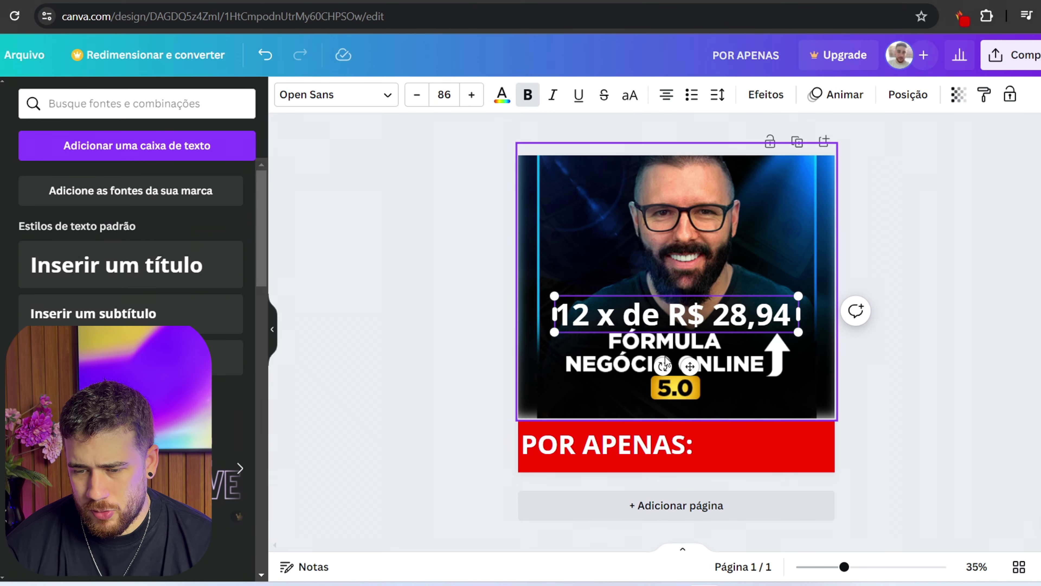
{"action": "left_click_drag", "start_coordinate": [690, 366], "coordinate": [727, 445]}
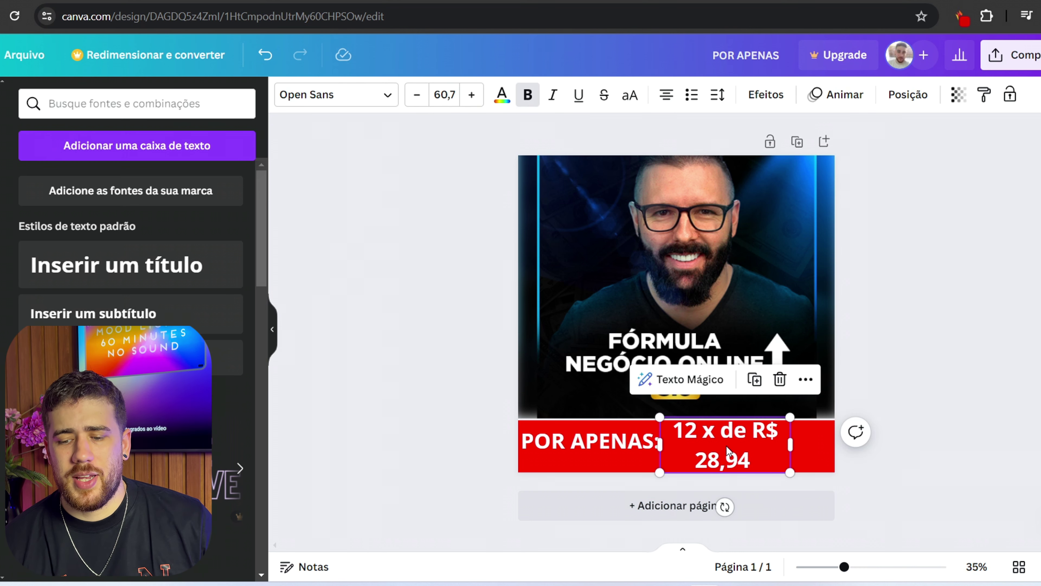
Apply the Contorno text effect to the "12 x de R$ 28,94" price
{"action": "double_click", "coordinate": [726, 445]}
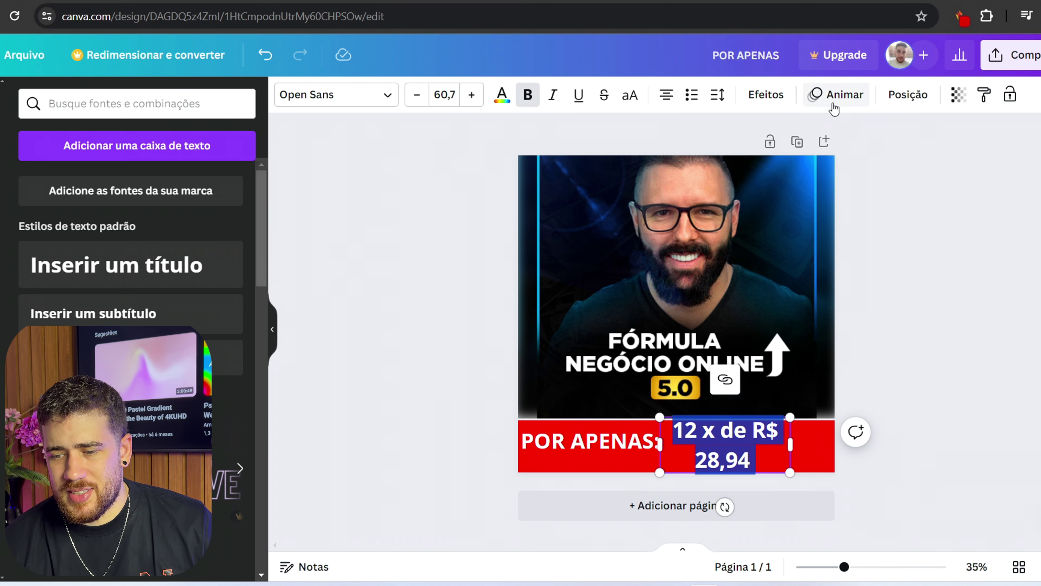
{"action": "left_click", "coordinate": [764, 98]}
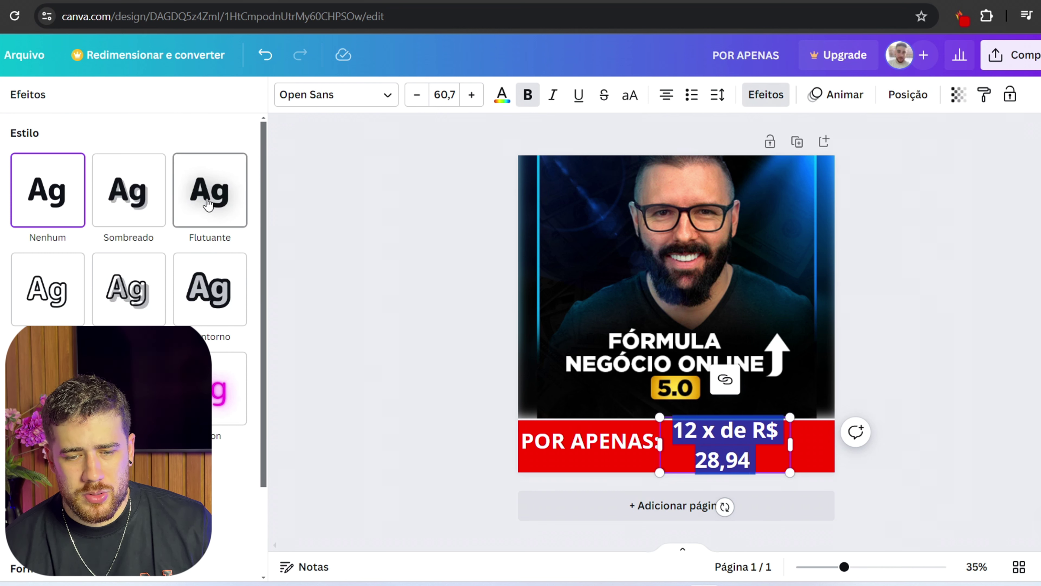
{"action": "left_click", "coordinate": [210, 288]}
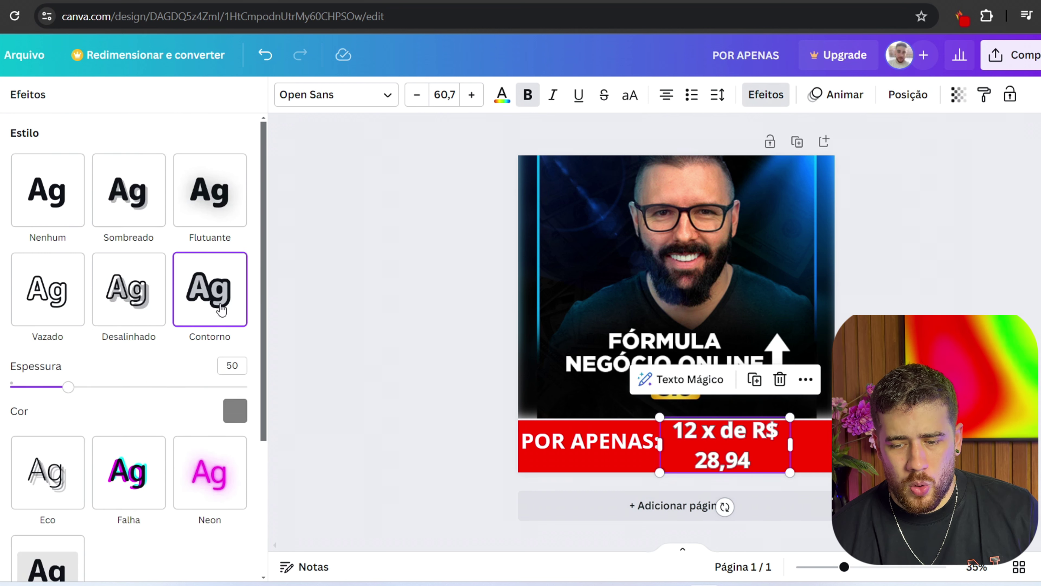
Make the outline of the "12 x de R$ 28,94" price black and set its thickness to 83
{"action": "left_click", "coordinate": [235, 410]}
{"action": "left_click", "coordinate": [62, 161]}
{"action": "left_click", "coordinate": [26, 160]}
{"action": "left_click_drag", "start_coordinate": [41, 262], "coordinate": [18, 280]}
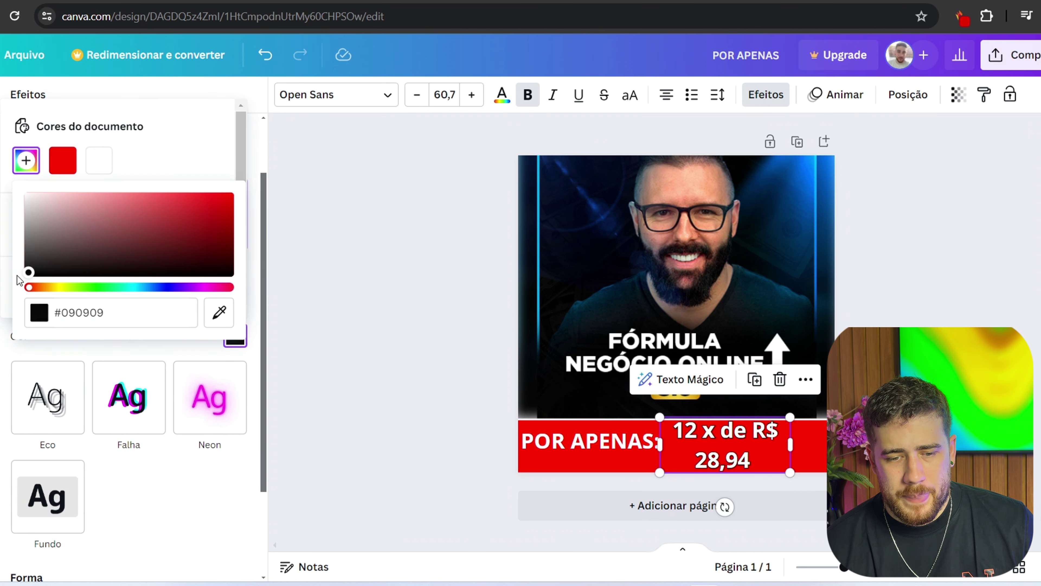
{"action": "left_click", "coordinate": [195, 354]}
{"action": "left_click_drag", "start_coordinate": [70, 311], "coordinate": [108, 314]}
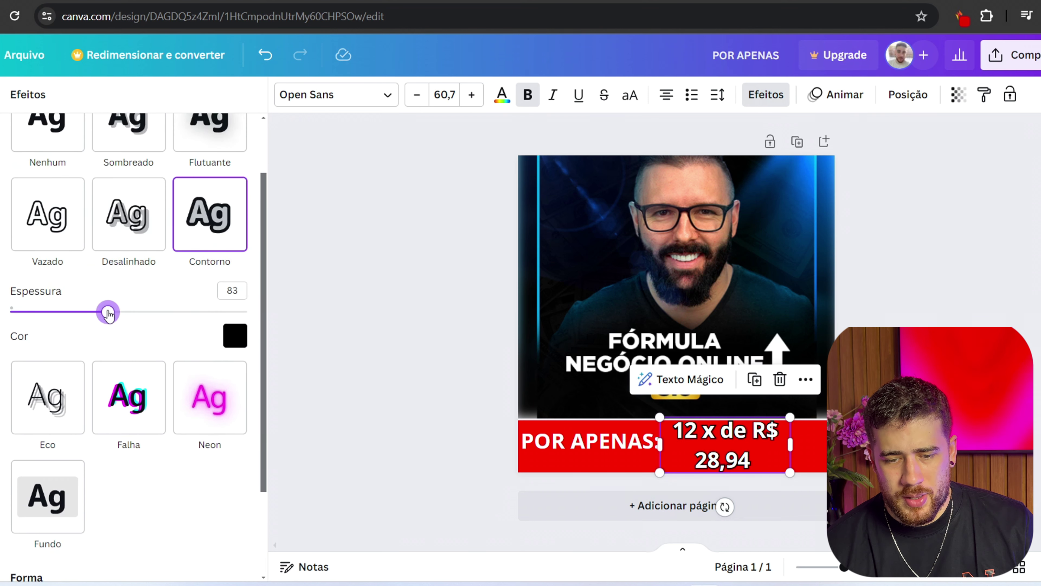
Move the "12 x de R$ 28,94" price slightly farther away from "POR APENAS:"
{"action": "left_click", "coordinate": [390, 383]}
{"action": "left_click_drag", "start_coordinate": [737, 451], "coordinate": [746, 447]}
{"action": "left_click", "coordinate": [413, 382]}
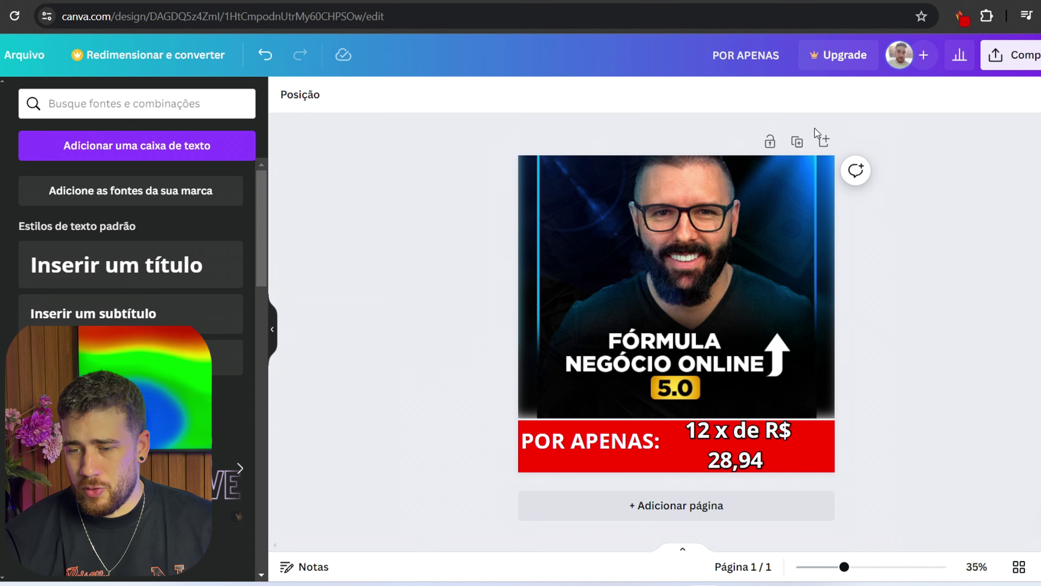
Duplicate the ad page twice and set the second page's background to blue
{"action": "double_click", "coordinate": [798, 142]}
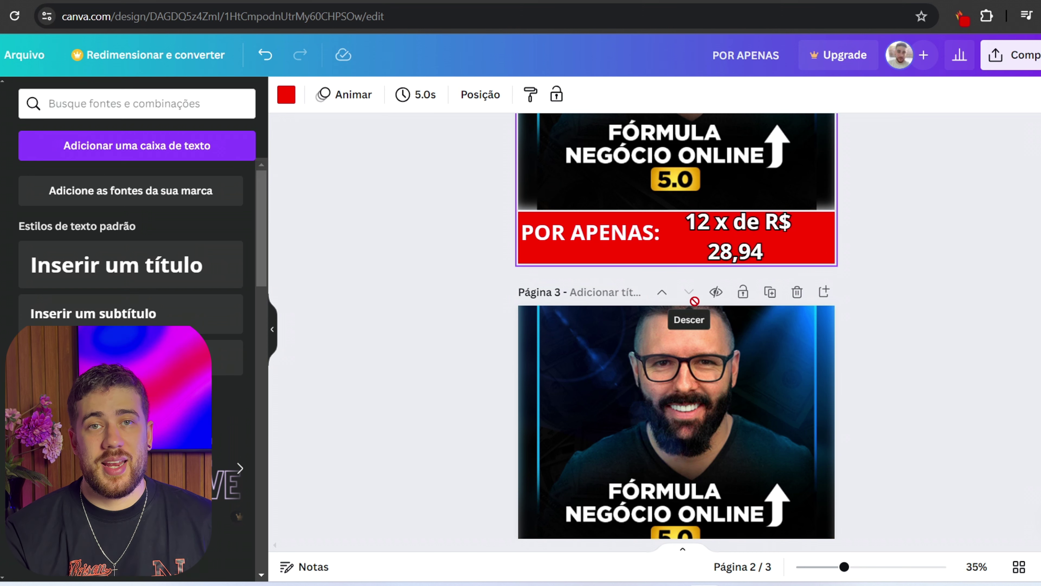
{"action": "left_click", "coordinate": [286, 95]}
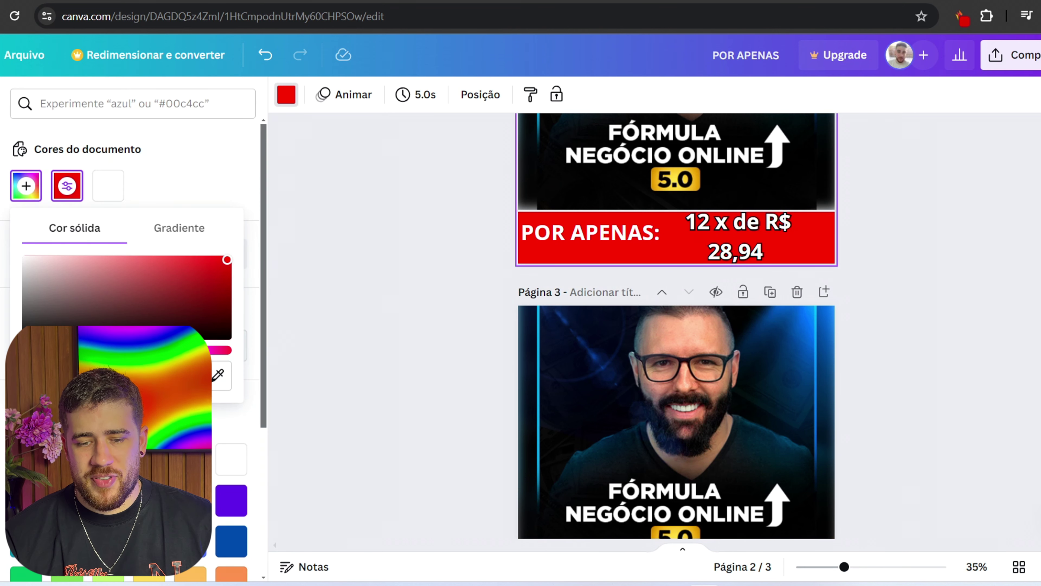
Set the background of the third page to yellow
{"action": "scroll", "coordinate": [827, 447], "scroll_direction": "down", "scroll_amount": 4}
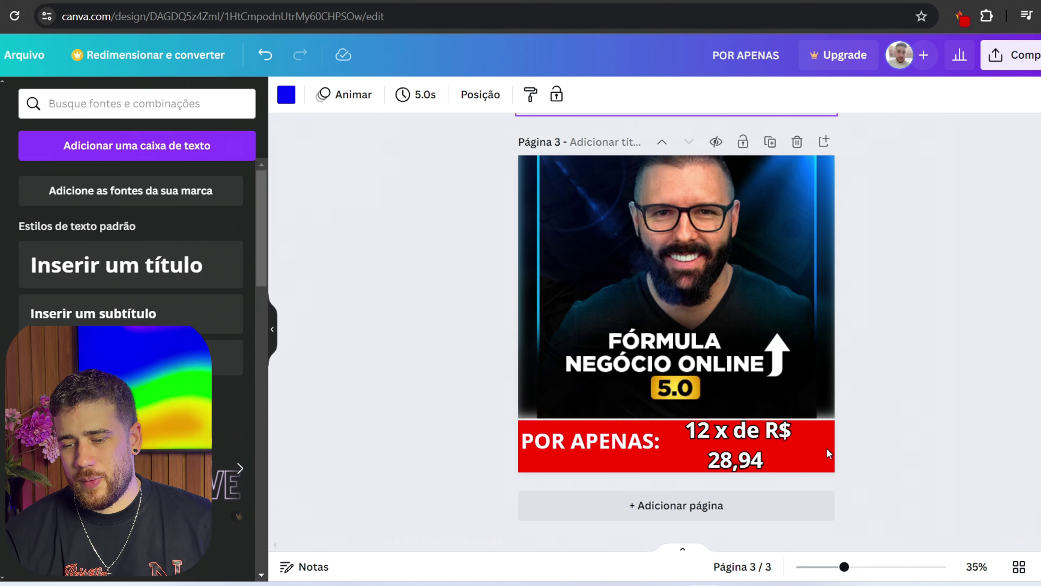
{"action": "left_click", "coordinate": [827, 447]}
{"action": "left_click", "coordinate": [286, 95]}
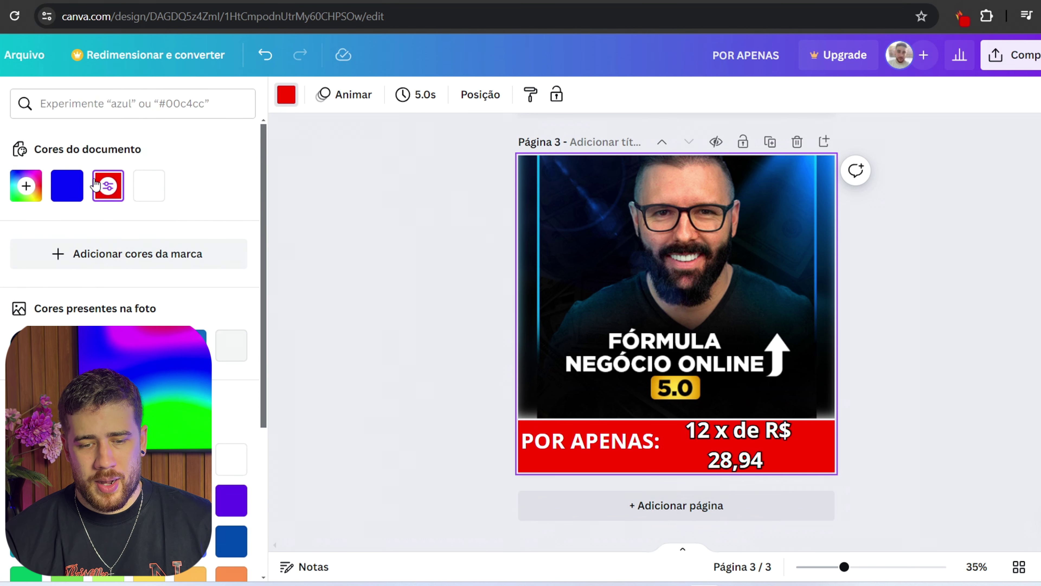
{"action": "left_click", "coordinate": [26, 185]}
{"action": "left_click_drag", "start_coordinate": [25, 349], "coordinate": [59, 350]}
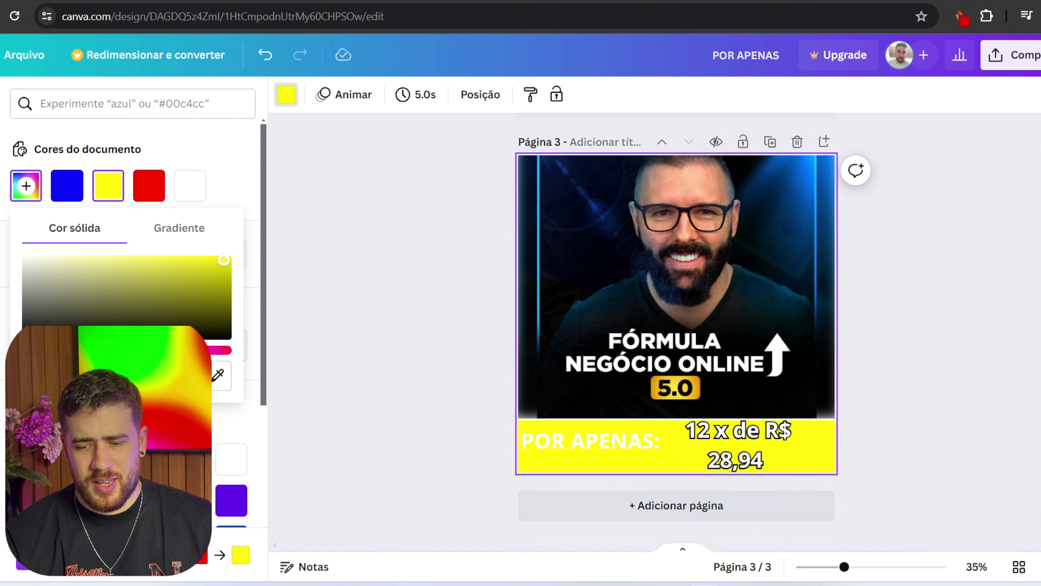
{"action": "left_click", "coordinate": [458, 402]}
Download only page 1, the red version of the ad, as a PNG
{"action": "scroll", "coordinate": [746, 371], "scroll_direction": "up", "scroll_amount": 10}
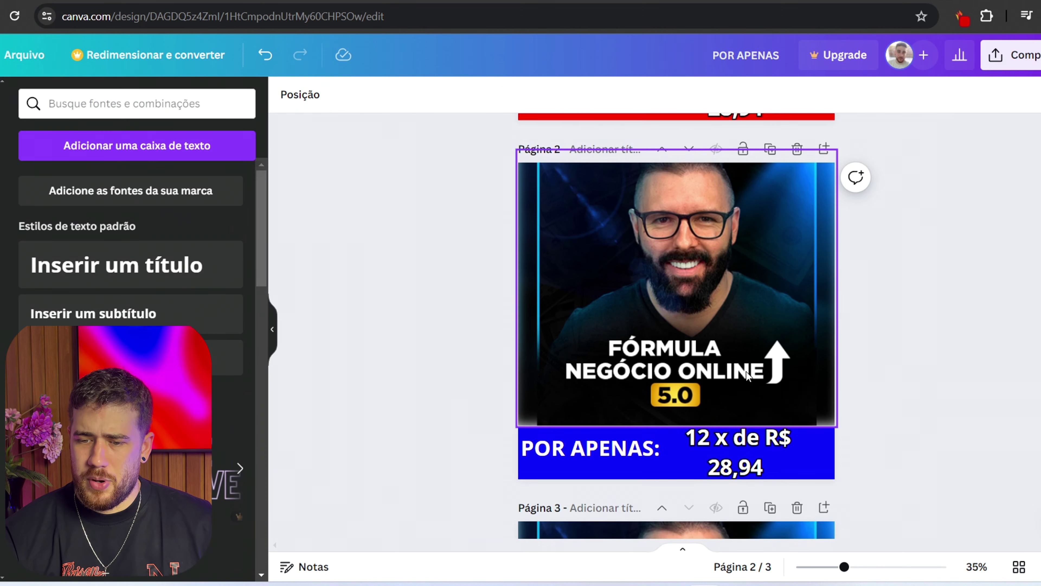
{"action": "scroll", "coordinate": [736, 325], "scroll_direction": "down", "scroll_amount": 10}
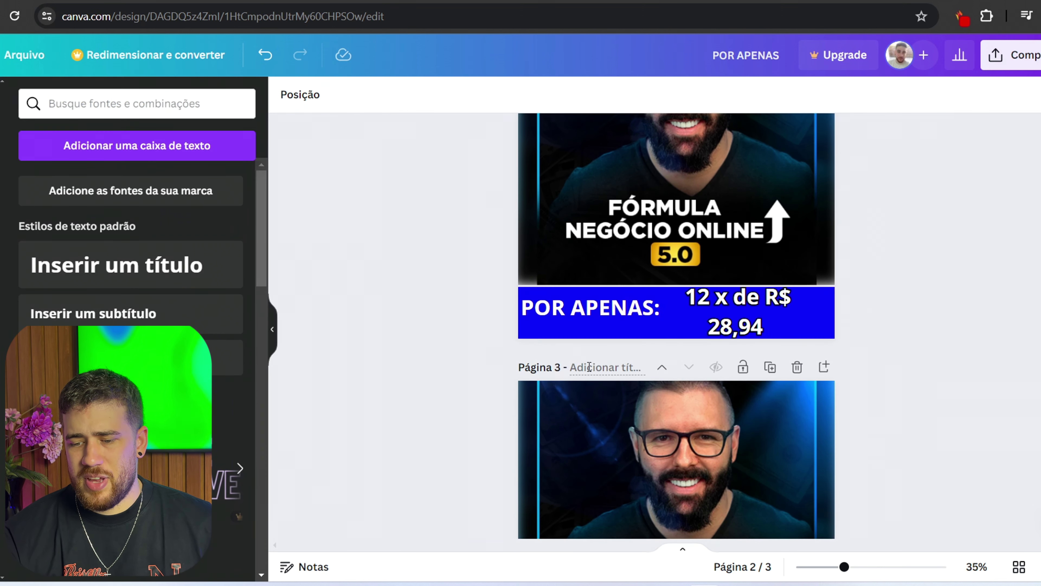
{"action": "scroll", "coordinate": [674, 387], "scroll_direction": "up", "scroll_amount": 10}
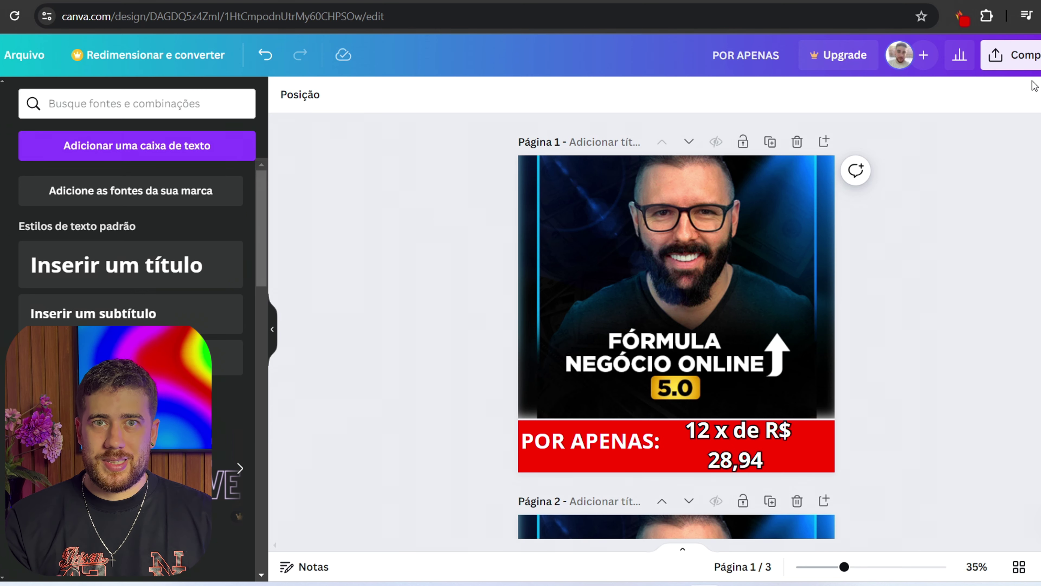
{"action": "left_click", "coordinate": [1013, 55]}
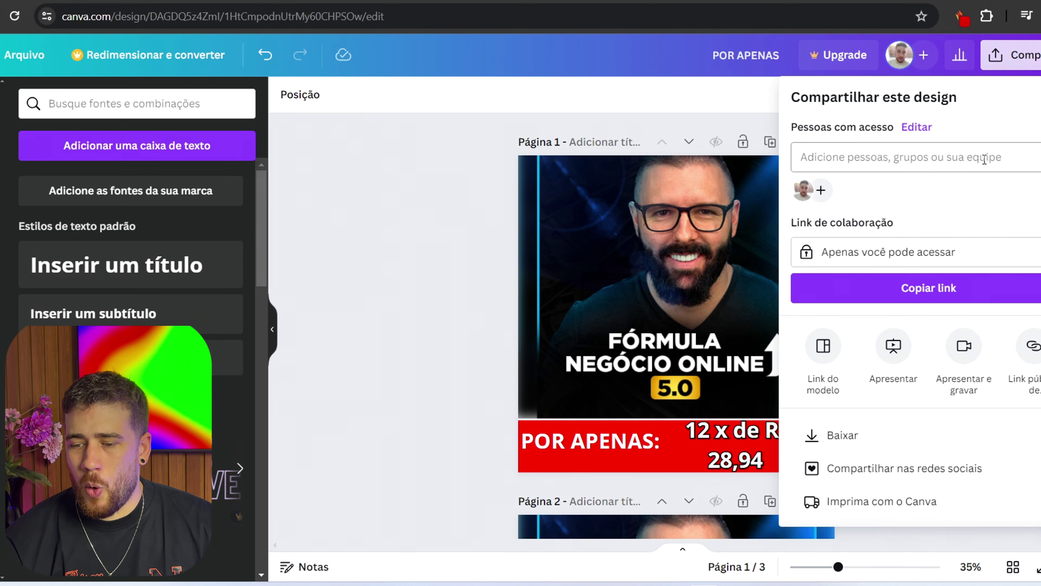
{"action": "scroll", "coordinate": [906, 369], "scroll_direction": "down", "scroll_amount": 1}
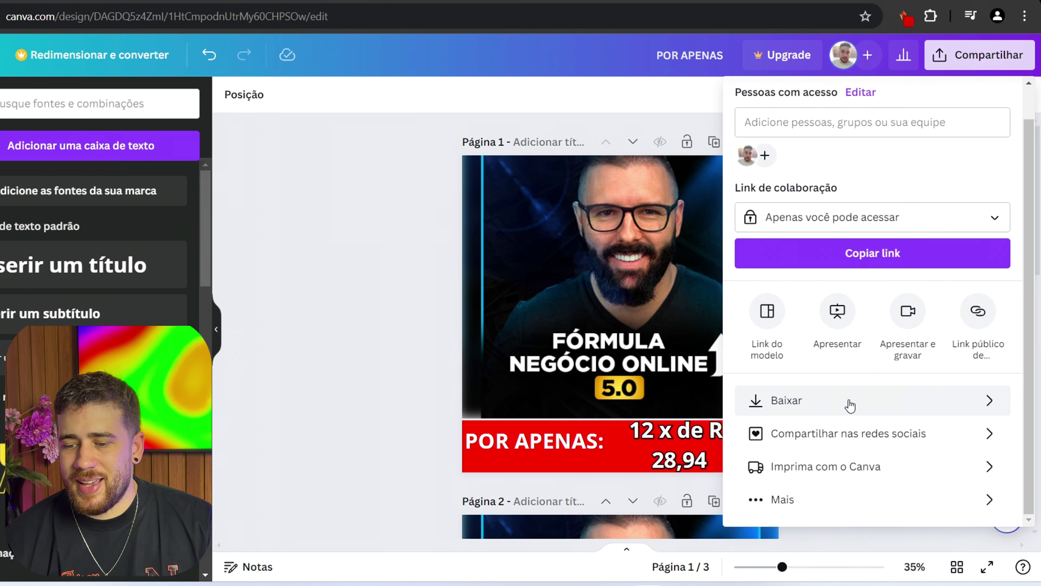
{"action": "left_click", "coordinate": [850, 405]}
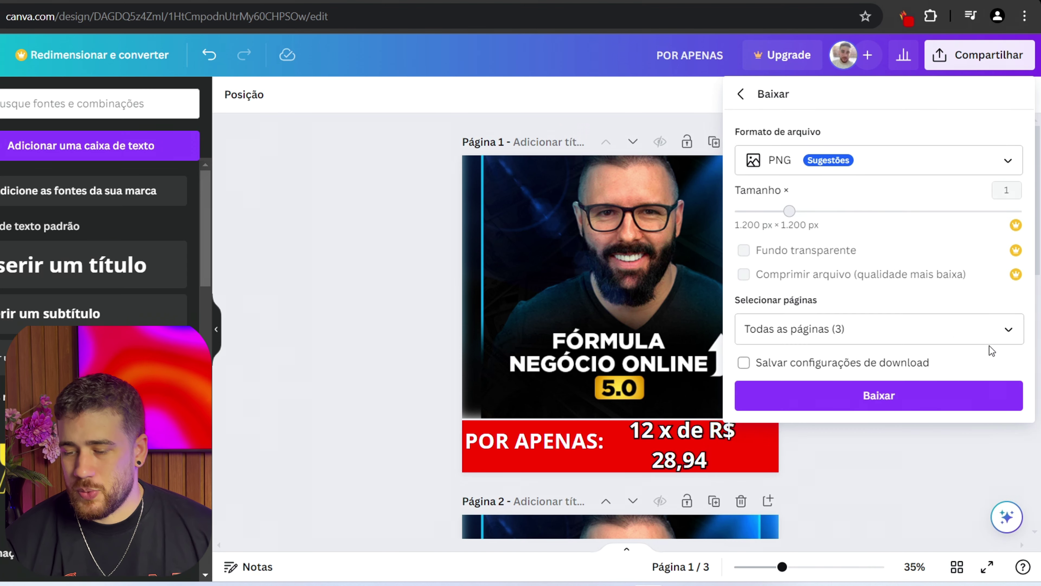
{"action": "left_click", "coordinate": [1009, 327]}
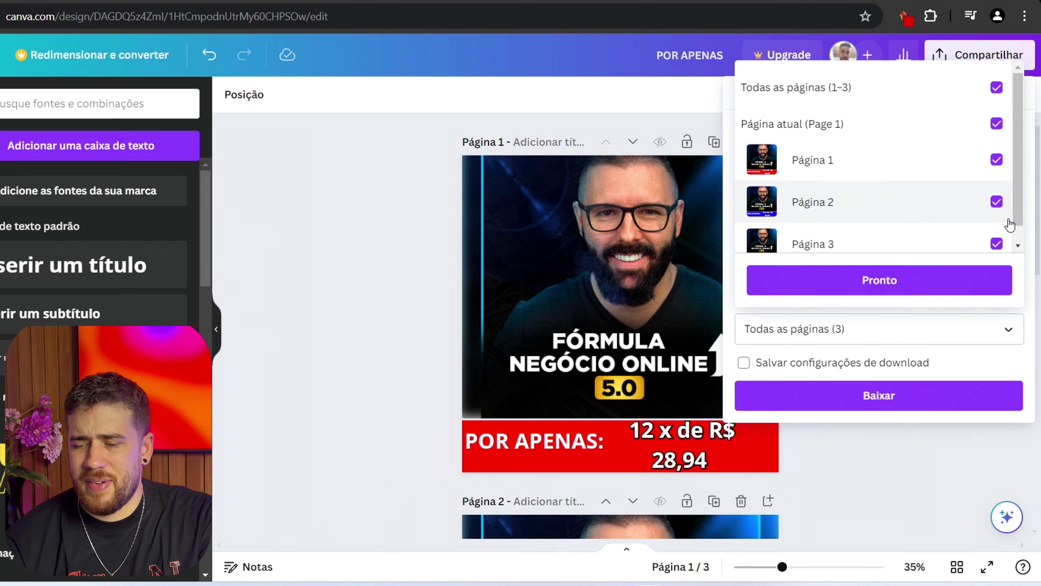
{"action": "left_click", "coordinate": [996, 201]}
{"action": "left_click", "coordinate": [996, 243]}
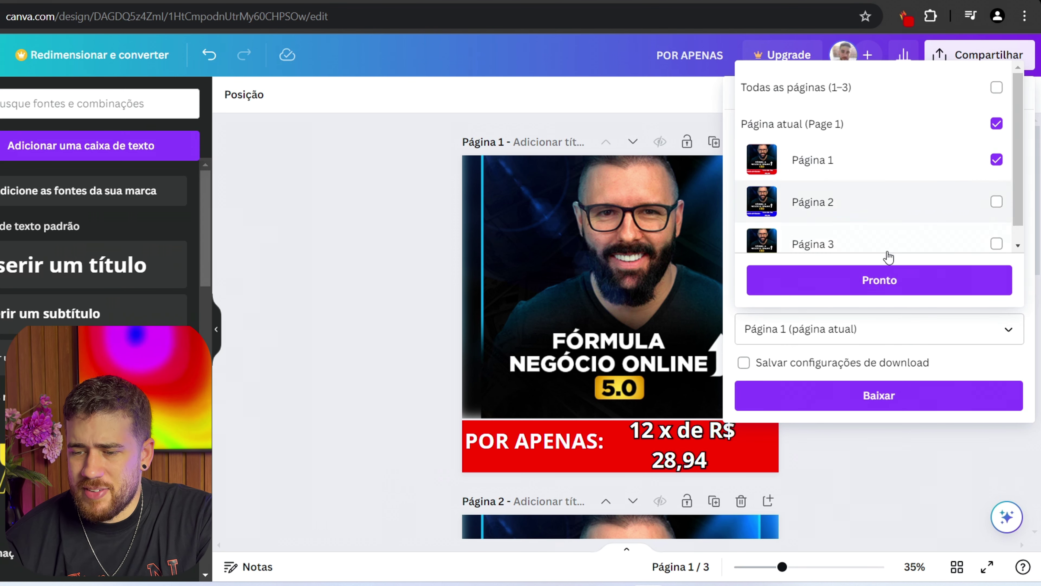
{"action": "left_click", "coordinate": [886, 283]}
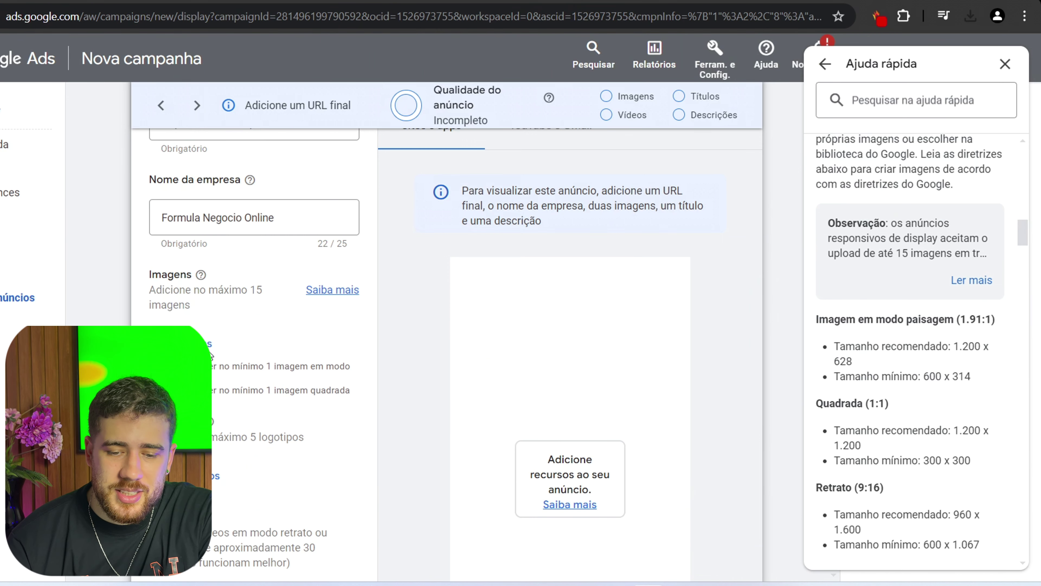
Switch to the Google Ads campaign and open the image upload for the ad
{"action": "left_click", "coordinate": [205, 344]}
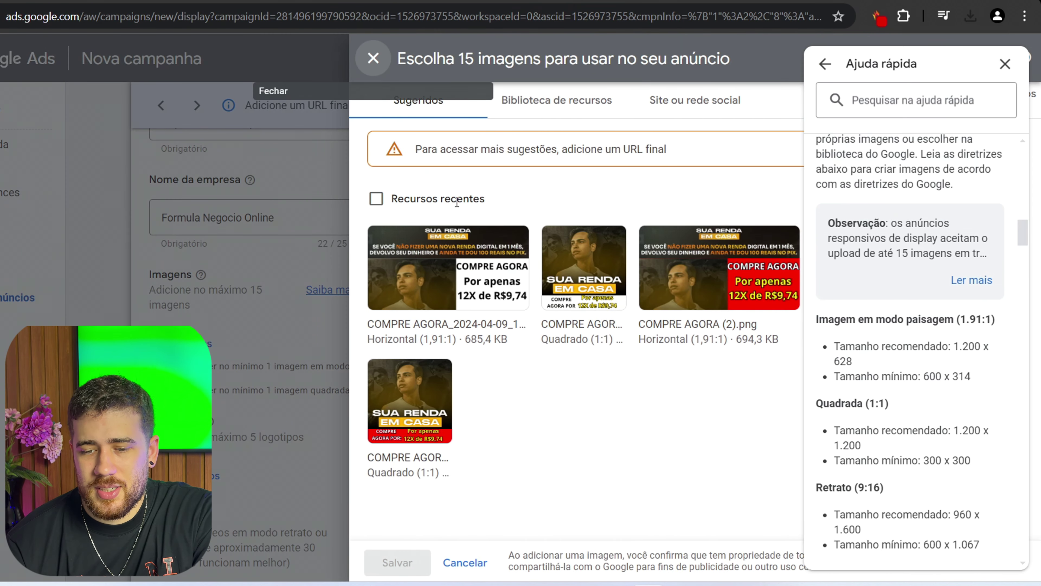
{"action": "left_click", "coordinate": [833, 100]}
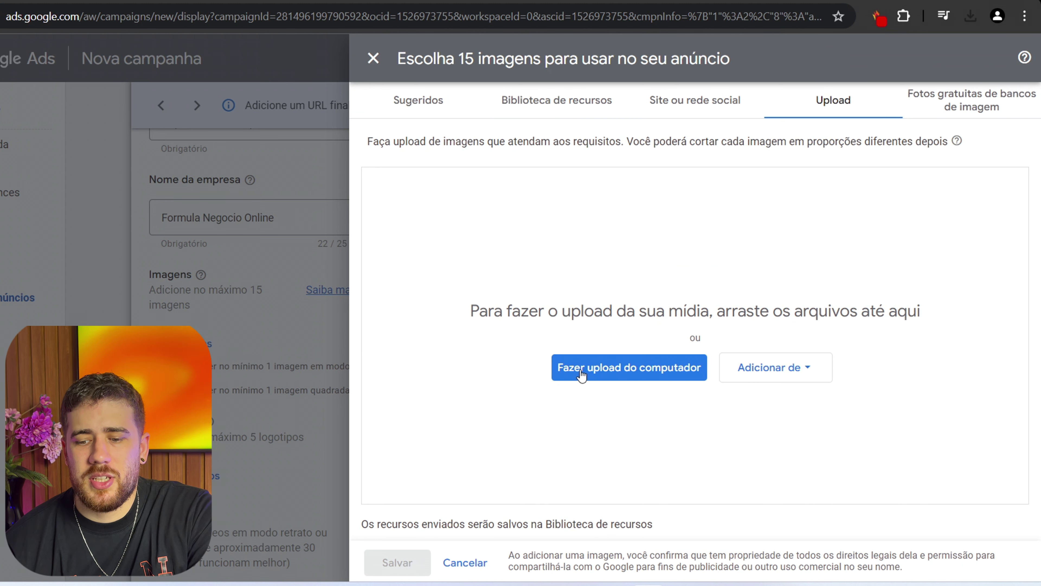
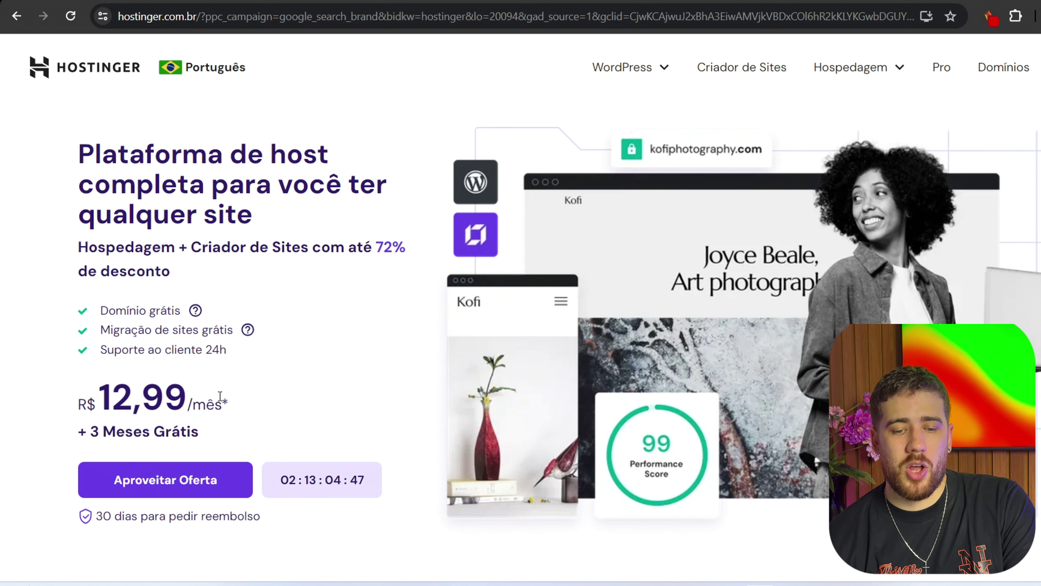
Examine Hostinger's hosting offer with its free domain and the hosting tools in cPanel
{"action": "triple_click", "coordinate": [139, 313]}
{"action": "left_click", "coordinate": [279, 389]}
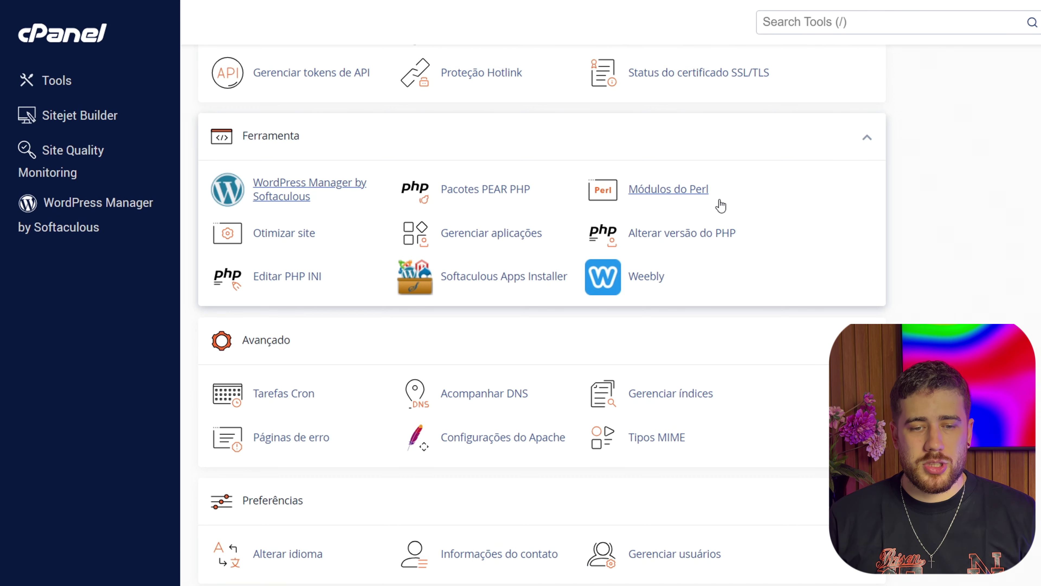
{"action": "scroll", "coordinate": [598, 287], "scroll_direction": "down", "scroll_amount": 6}
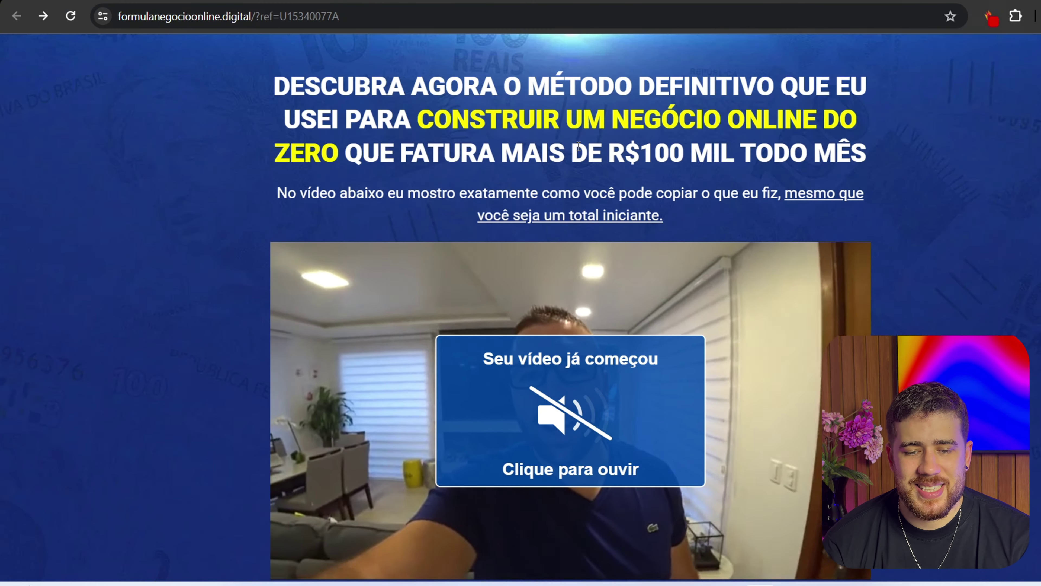
Look through the Fórmula Negócio Online sales page that serves as the source for the clone
{"action": "scroll", "coordinate": [607, 177], "scroll_direction": "down", "scroll_amount": 4}
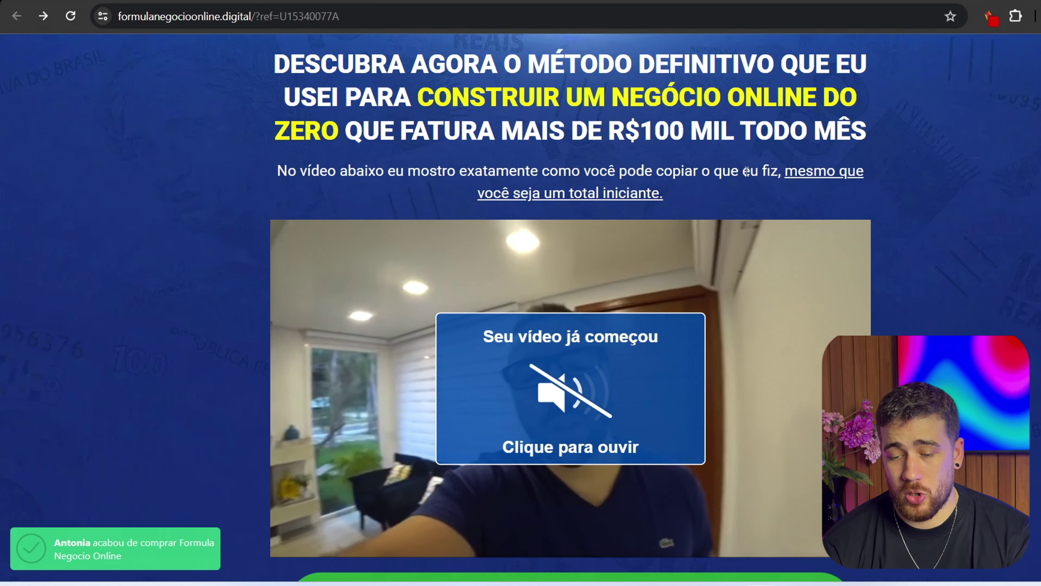
{"action": "scroll", "coordinate": [607, 177], "scroll_direction": "down", "scroll_amount": 20}
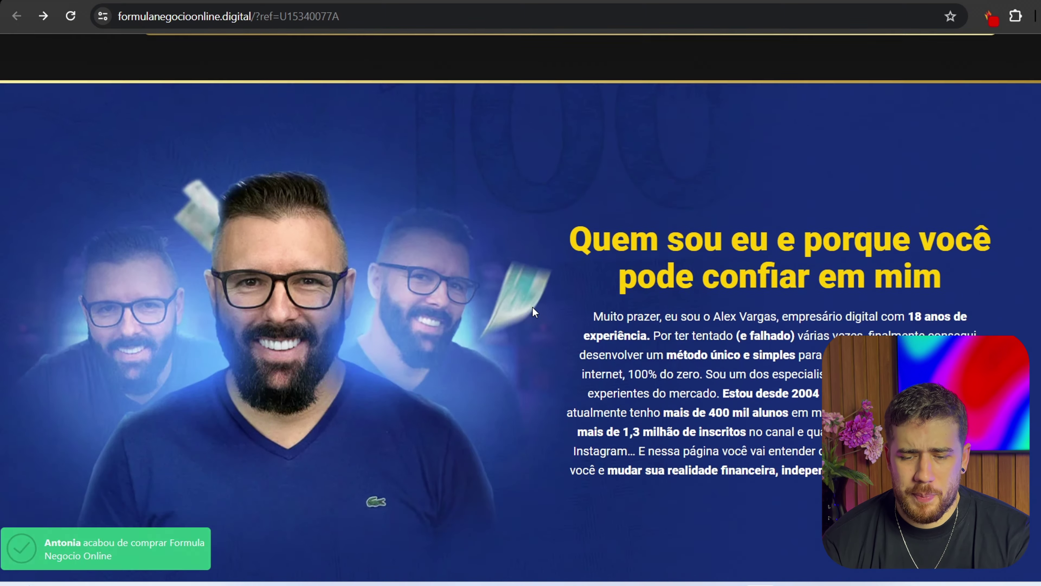
{"action": "scroll", "coordinate": [532, 309], "scroll_direction": "down", "scroll_amount": 6}
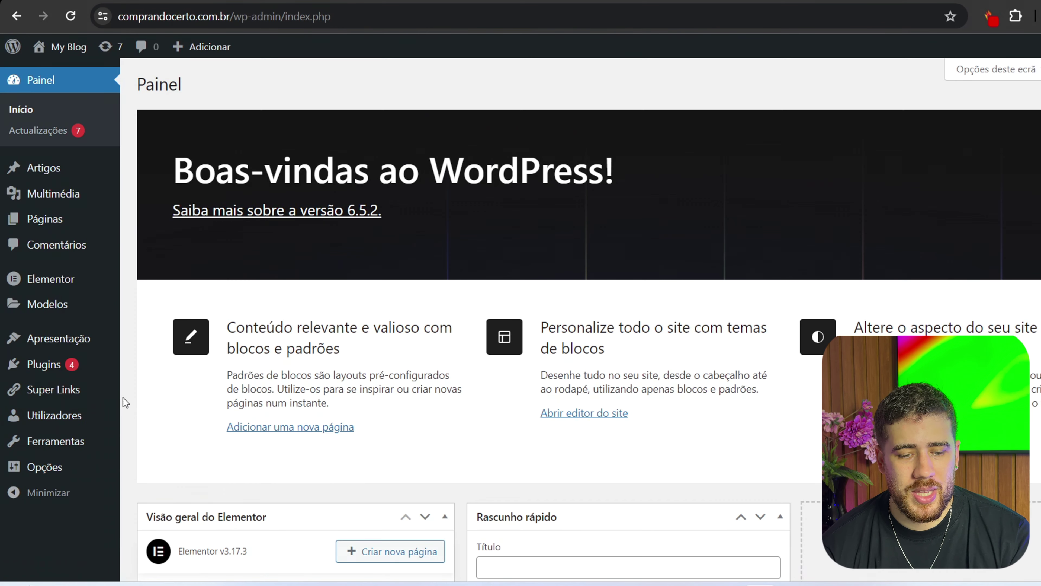
In the WordPress Super Links plugin, view the cloned pages in the Paginas de Vendas category and start cloning a new page
{"action": "mouse_move", "coordinate": [81, 395]}
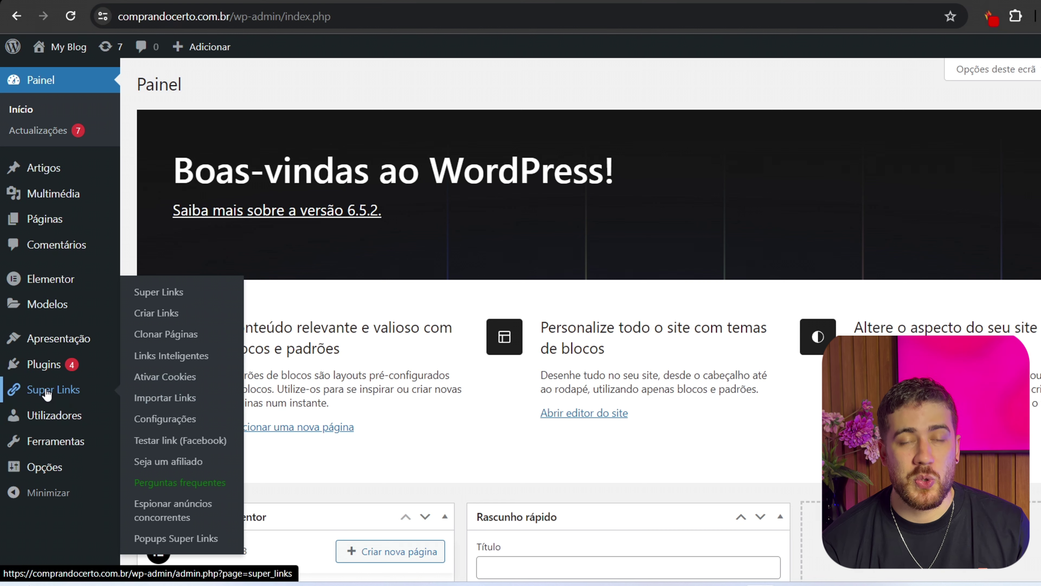
{"action": "left_click", "coordinate": [194, 338]}
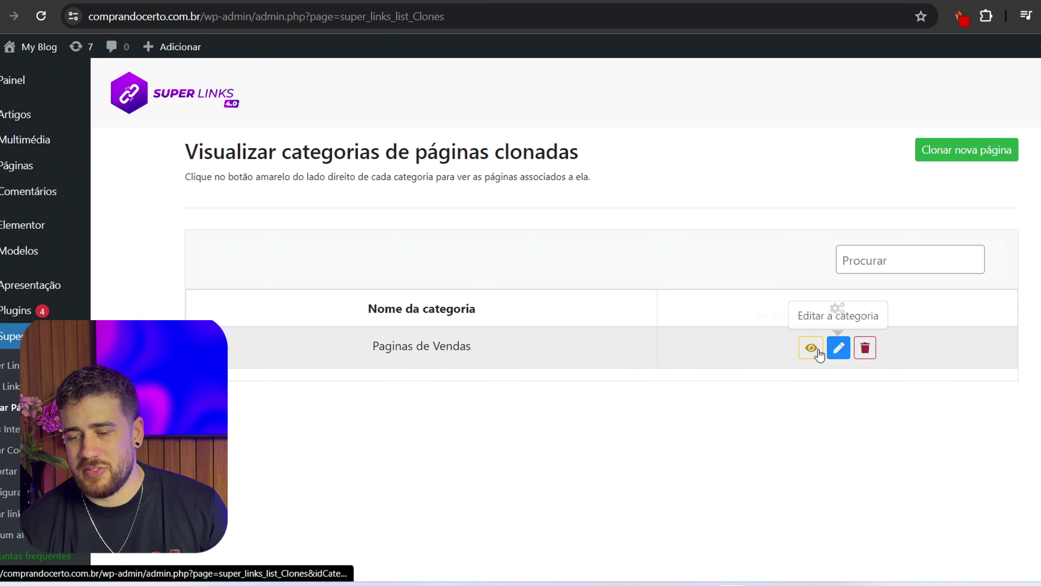
{"action": "left_click", "coordinate": [812, 358]}
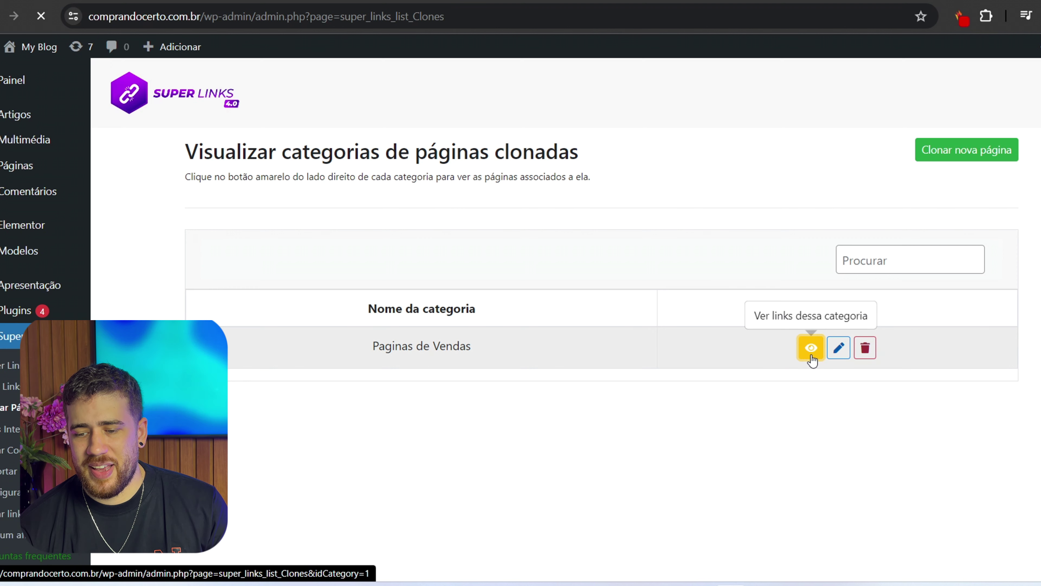
{"action": "left_click", "coordinate": [965, 158]}
Set the new clone's category to Paginas de Vendas, its page name to "Formula Negocio Online" and its page address to "formula"
{"action": "left_click", "coordinate": [225, 322]}
{"action": "left_click", "coordinate": [311, 357]}
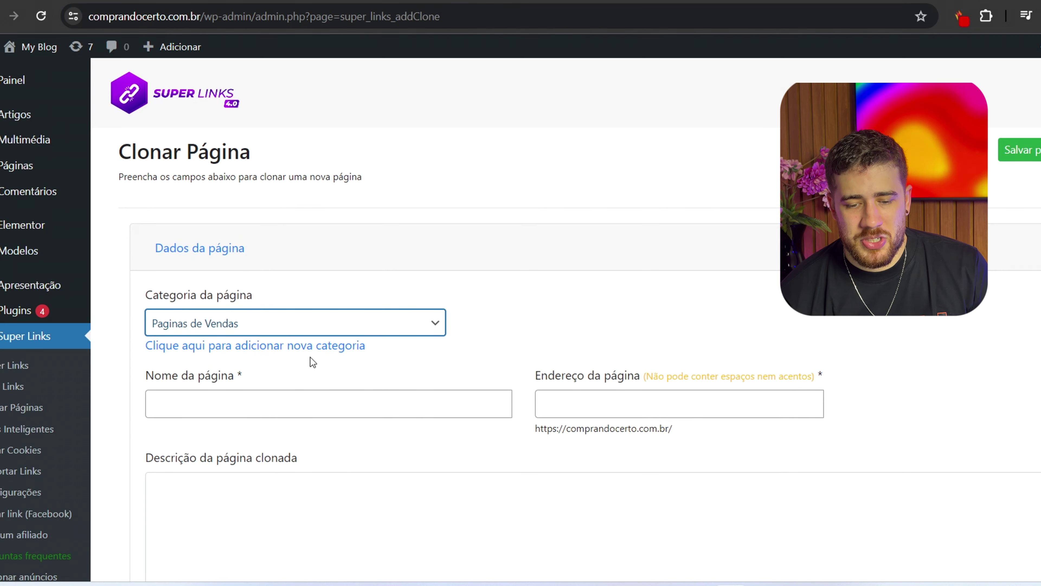
{"action": "left_click", "coordinate": [150, 440]}
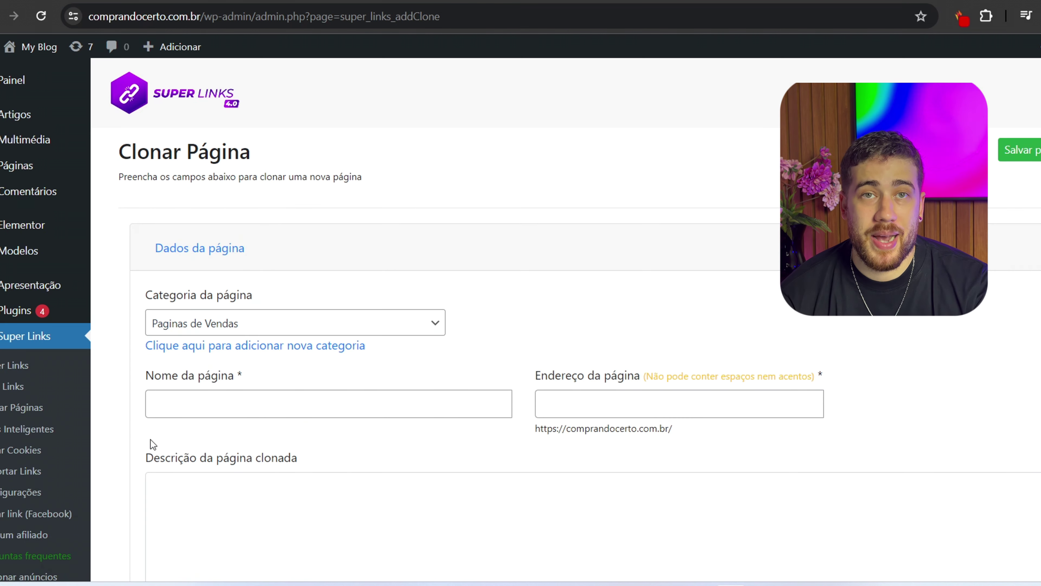
{"action": "left_click", "coordinate": [249, 409]}
{"action": "type", "text": "Formula Negocio Online"}
{"action": "left_click", "coordinate": [625, 412]}
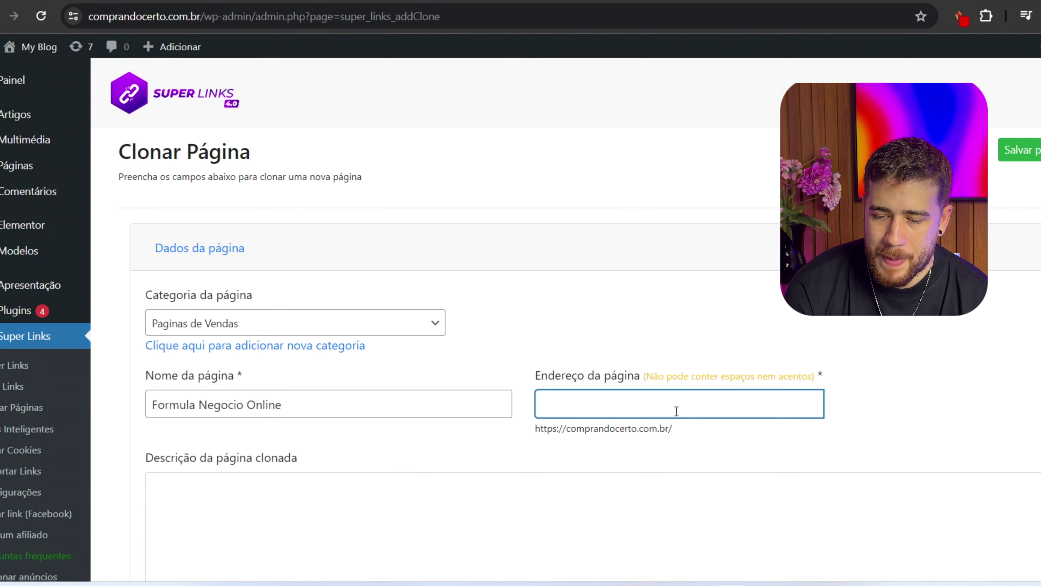
{"action": "type", "text": "formula"}
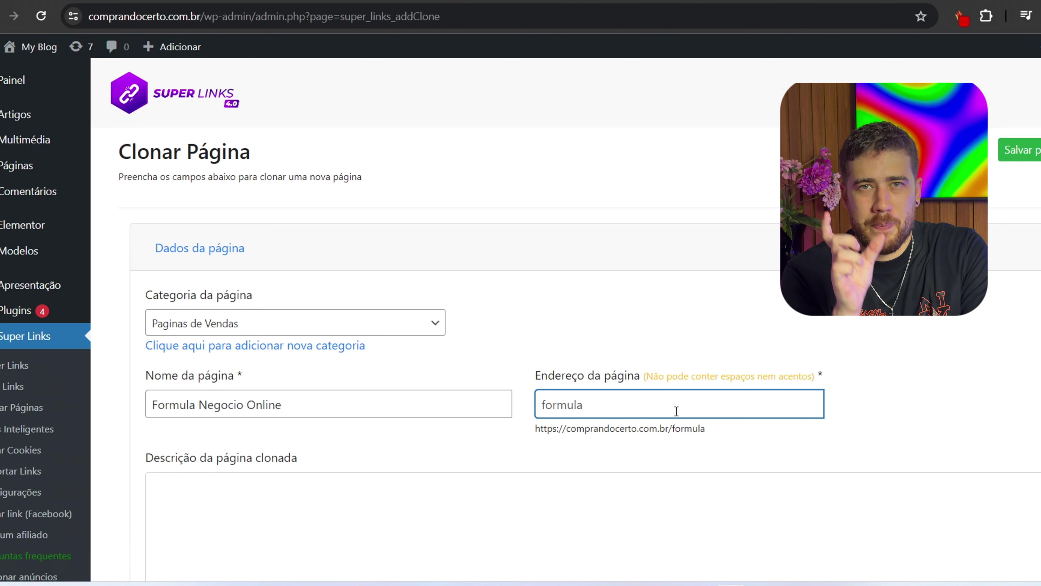
{"action": "scroll", "coordinate": [676, 410], "scroll_direction": "down", "scroll_amount": 5}
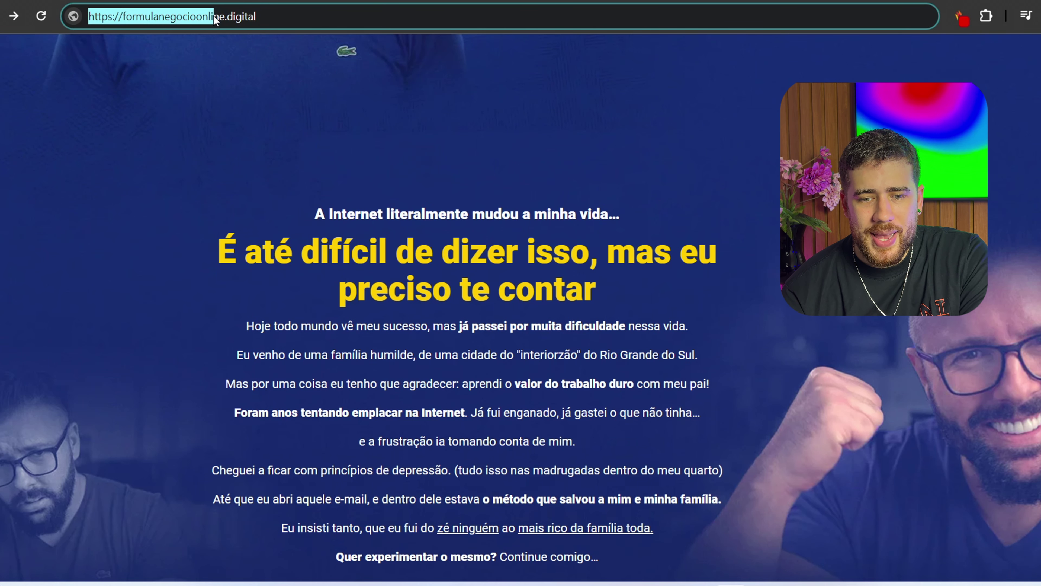
{"action": "left_click", "coordinate": [214, 16]}
{"action": "key", "text": "shift+End"}
{"action": "key", "text": "ctrl+a"}
{"action": "right_click", "coordinate": [214, 16]}
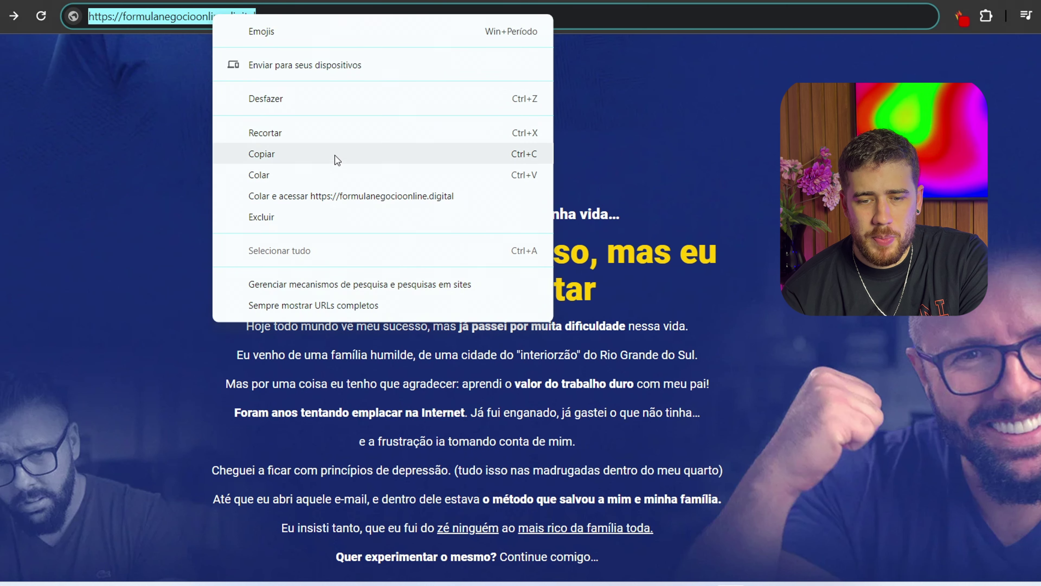
{"action": "left_click", "coordinate": [326, 160]}
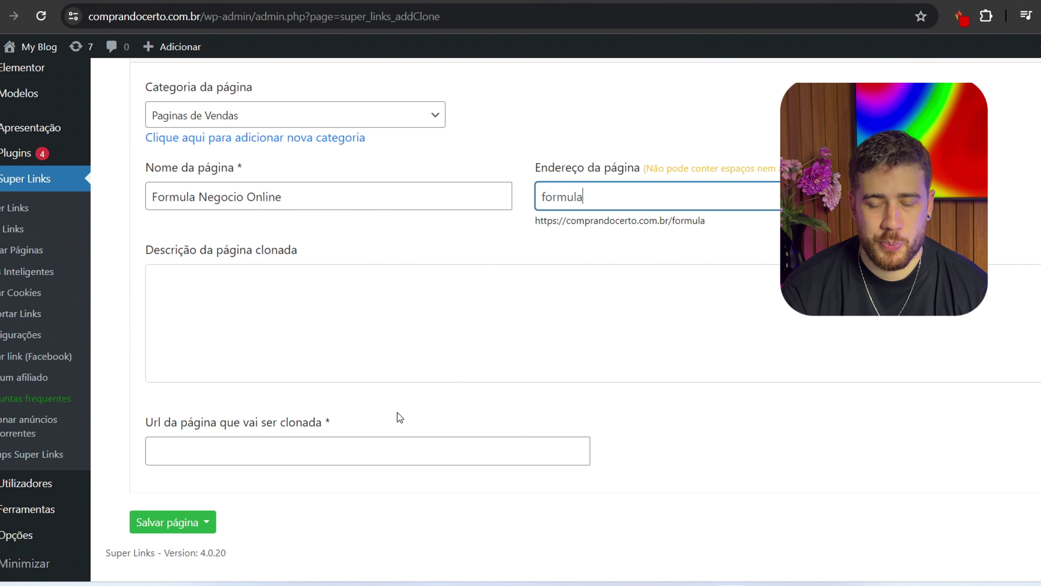
{"action": "left_click", "coordinate": [397, 451]}
{"action": "key", "text": "ctrl+v"}
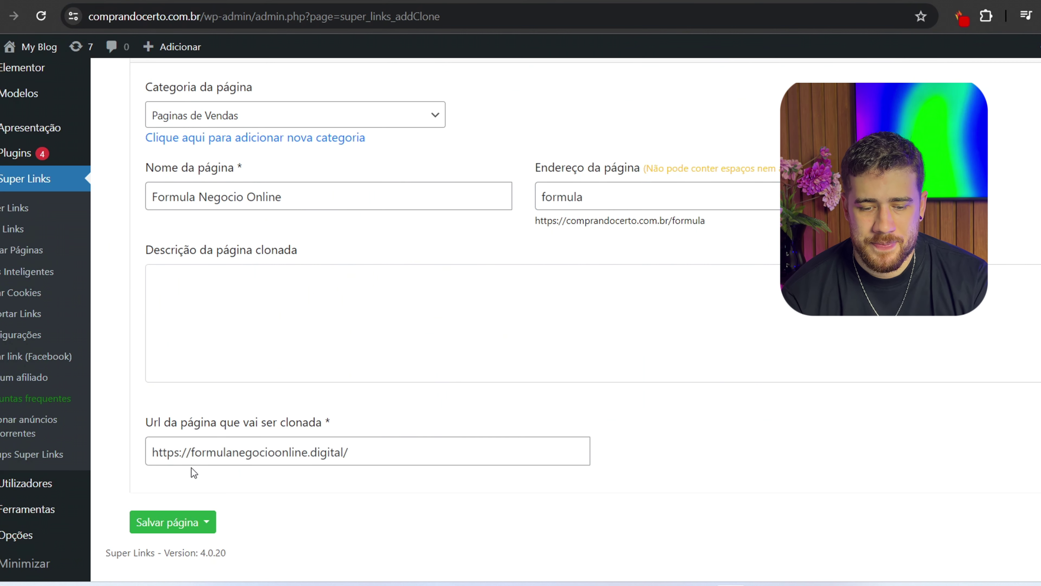
{"action": "left_click", "coordinate": [189, 514]}
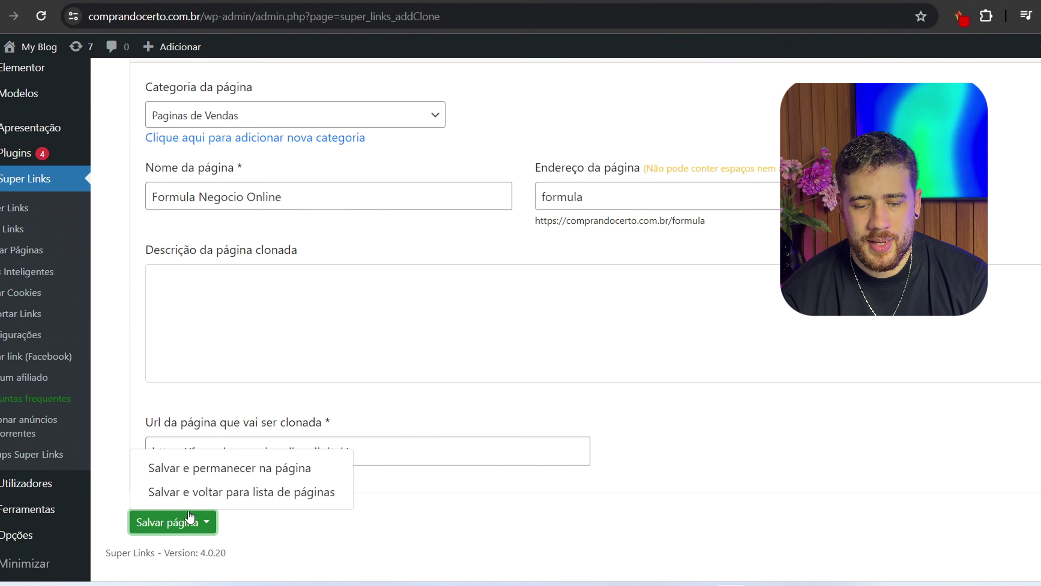
{"action": "left_click", "coordinate": [236, 469]}
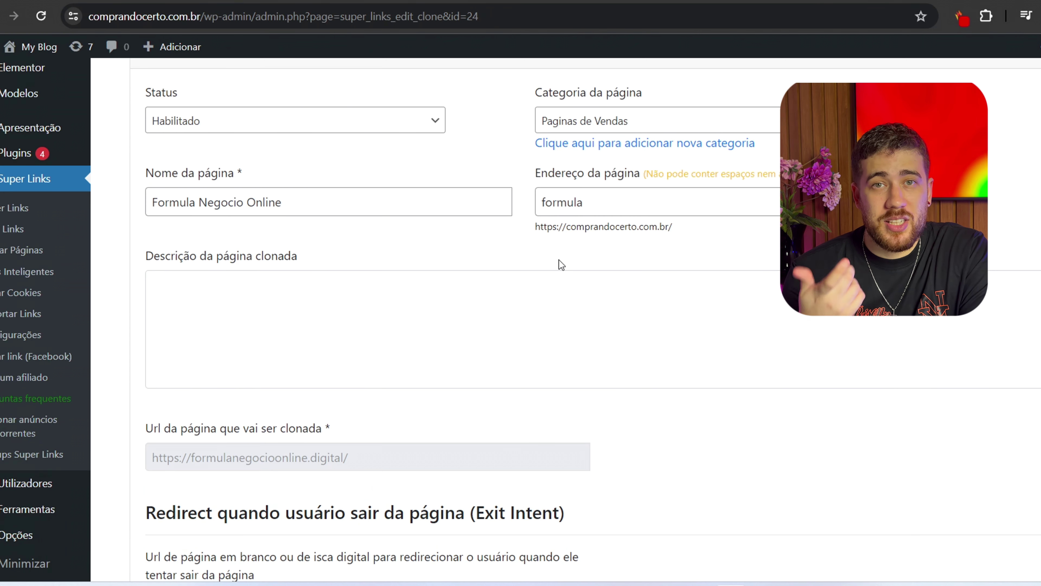
Examine the clone's options for substituting checkout links, capture forms, images, texts and WhatsApp links
{"action": "scroll", "coordinate": [551, 274], "scroll_direction": "down", "scroll_amount": 8}
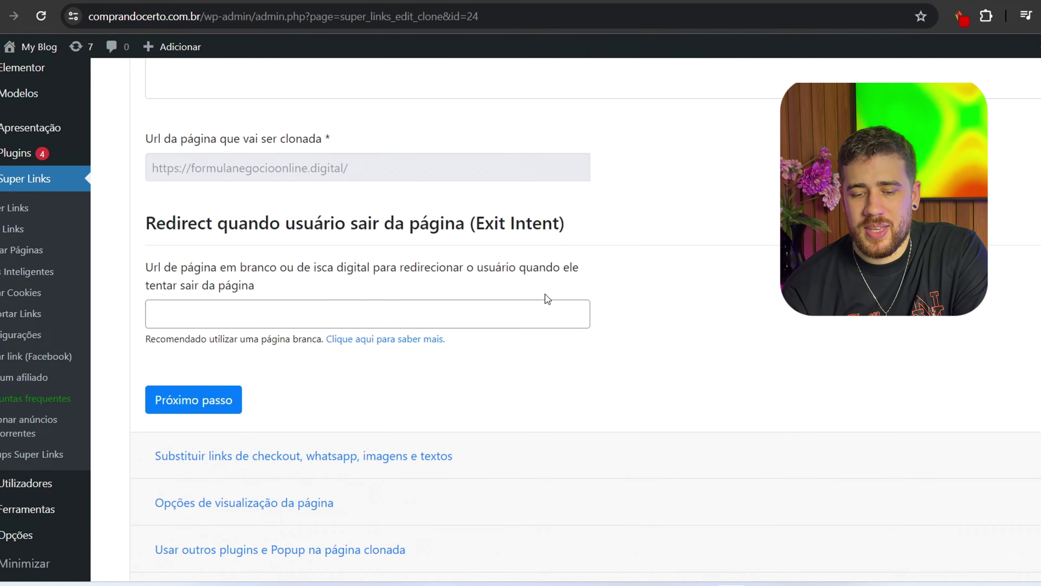
{"action": "left_click", "coordinate": [492, 370]}
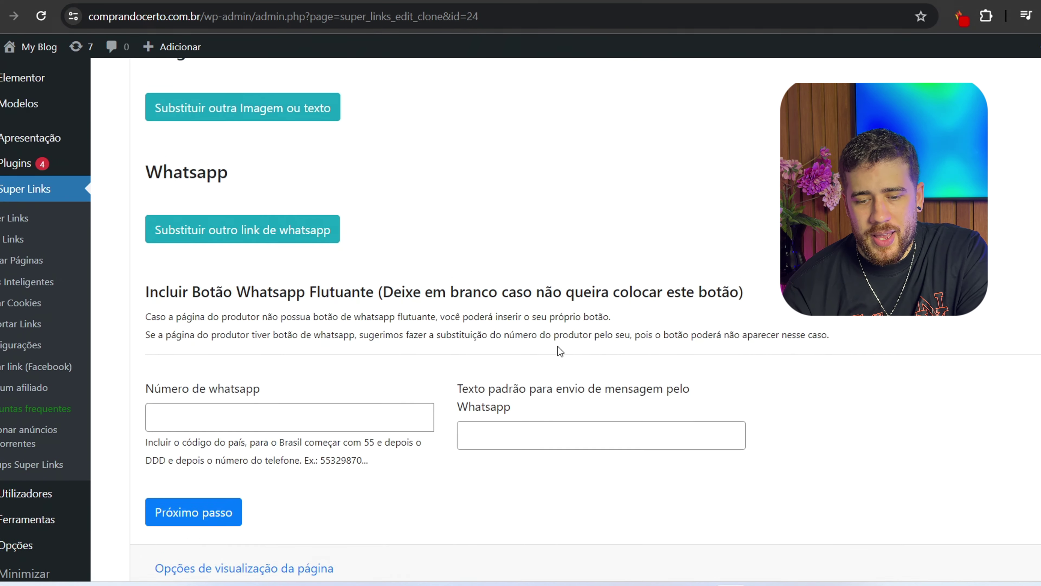
{"action": "scroll", "coordinate": [492, 349], "scroll_direction": "up", "scroll_amount": 3}
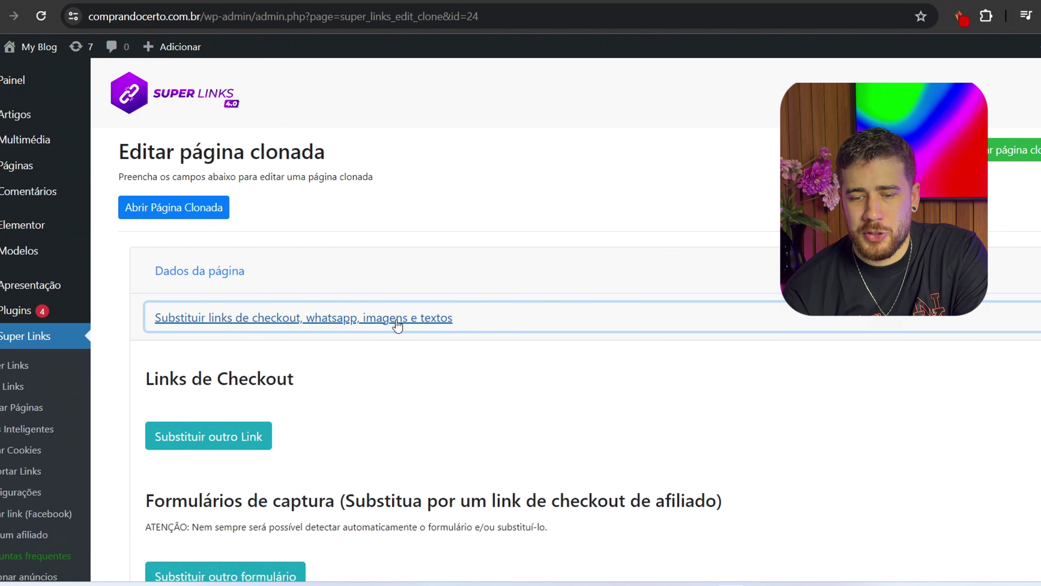
{"action": "scroll", "coordinate": [455, 336], "scroll_direction": "down", "scroll_amount": 1}
{"action": "scroll", "coordinate": [453, 332], "scroll_direction": "down", "scroll_amount": 4}
{"action": "scroll", "coordinate": [410, 312], "scroll_direction": "up", "scroll_amount": 2}
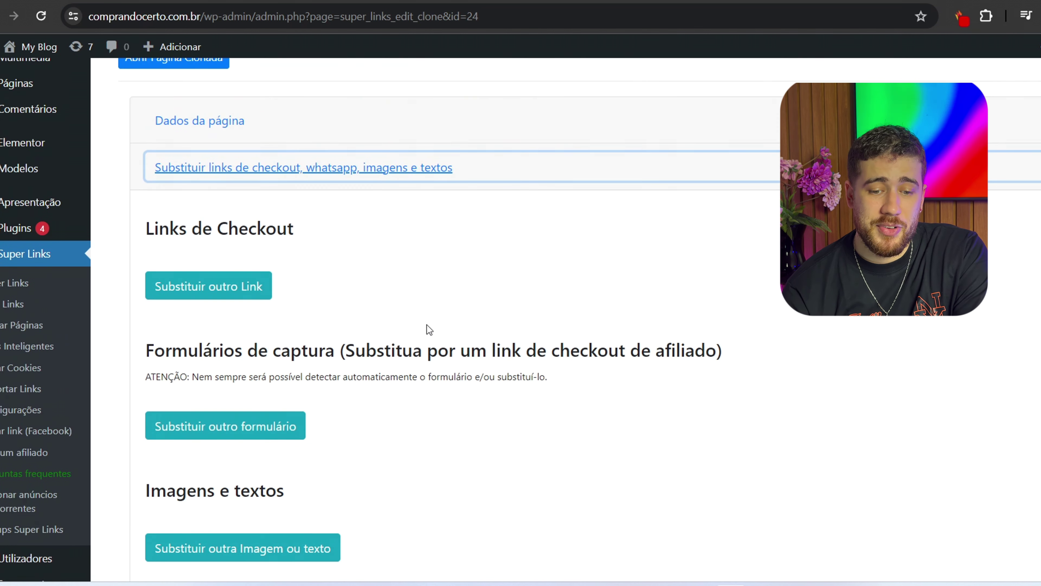
{"action": "scroll", "coordinate": [365, 323], "scroll_direction": "down", "scroll_amount": 5}
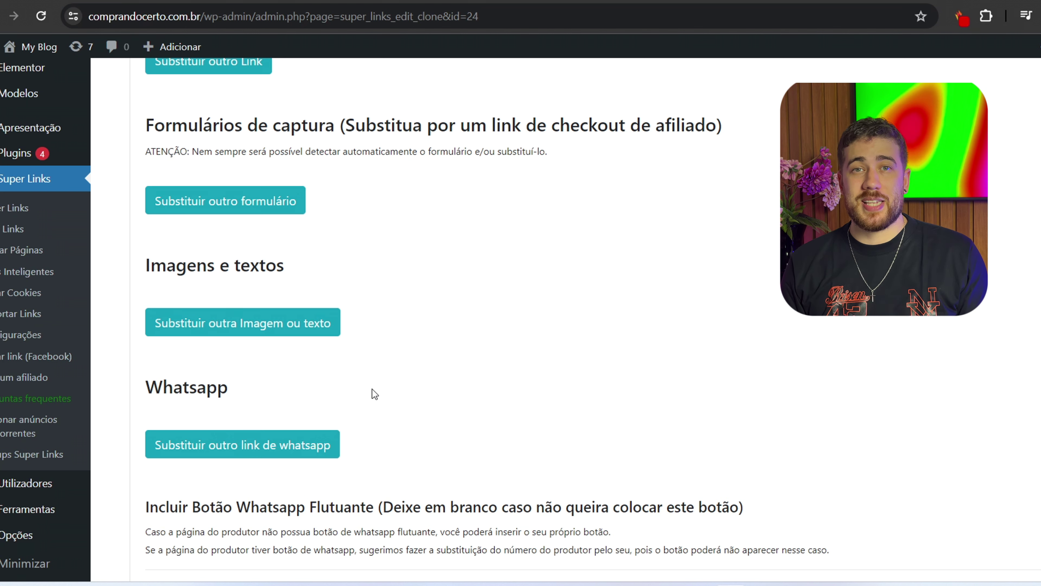
{"action": "scroll", "coordinate": [374, 394], "scroll_direction": "up", "scroll_amount": 4}
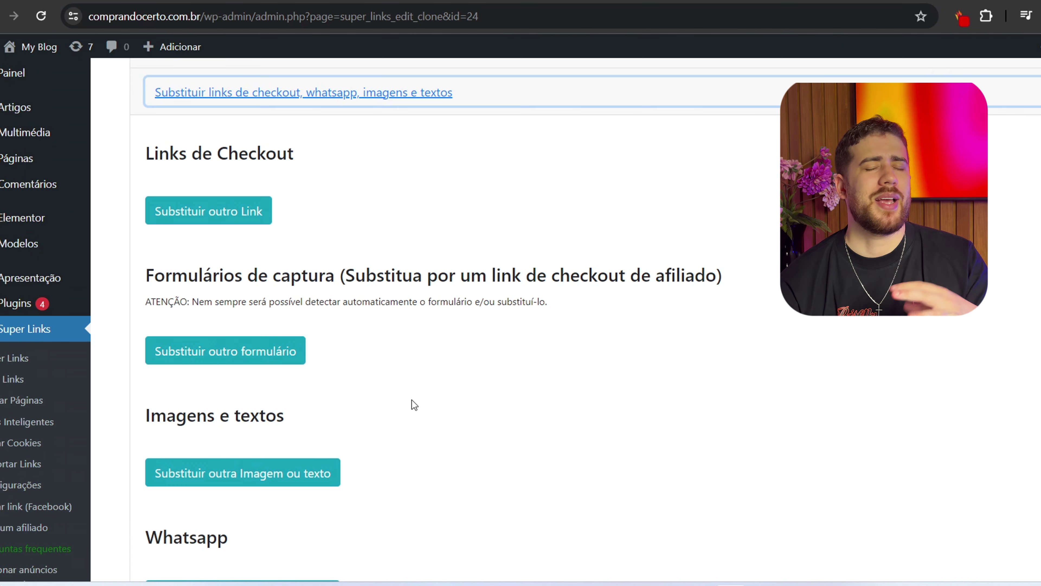
{"action": "scroll", "coordinate": [411, 400], "scroll_direction": "up", "scroll_amount": 2}
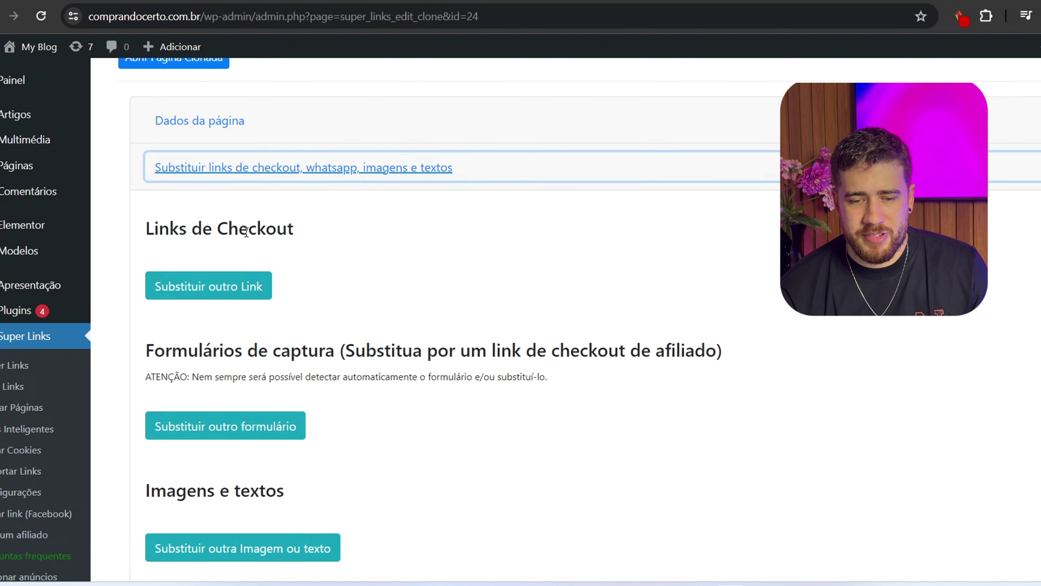
Add a checkout link substitution entry to the cloned page
{"action": "left_click", "coordinate": [205, 289]}
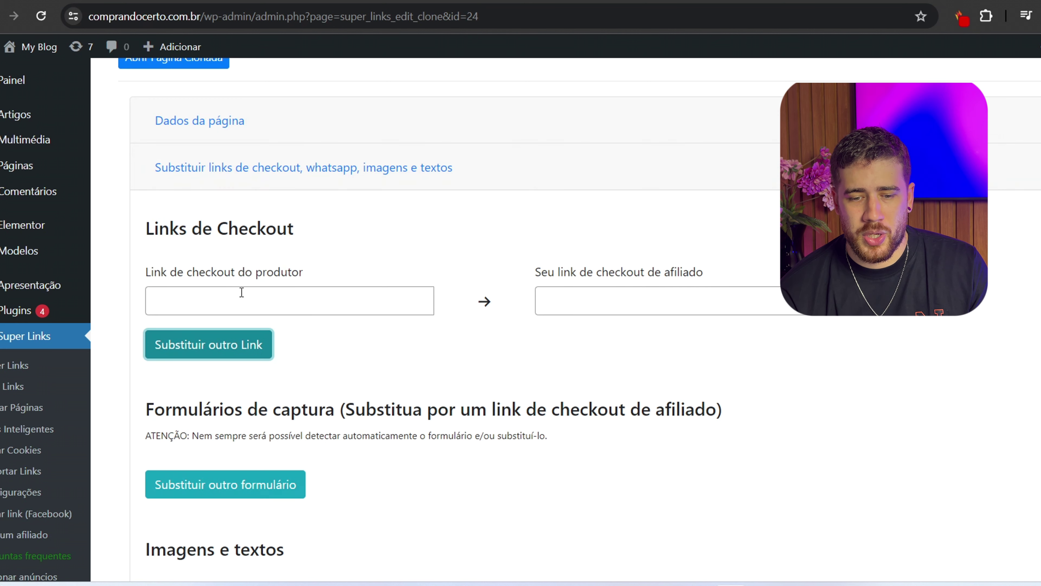
{"action": "left_click", "coordinate": [328, 302]}
{"action": "left_click", "coordinate": [585, 387]}
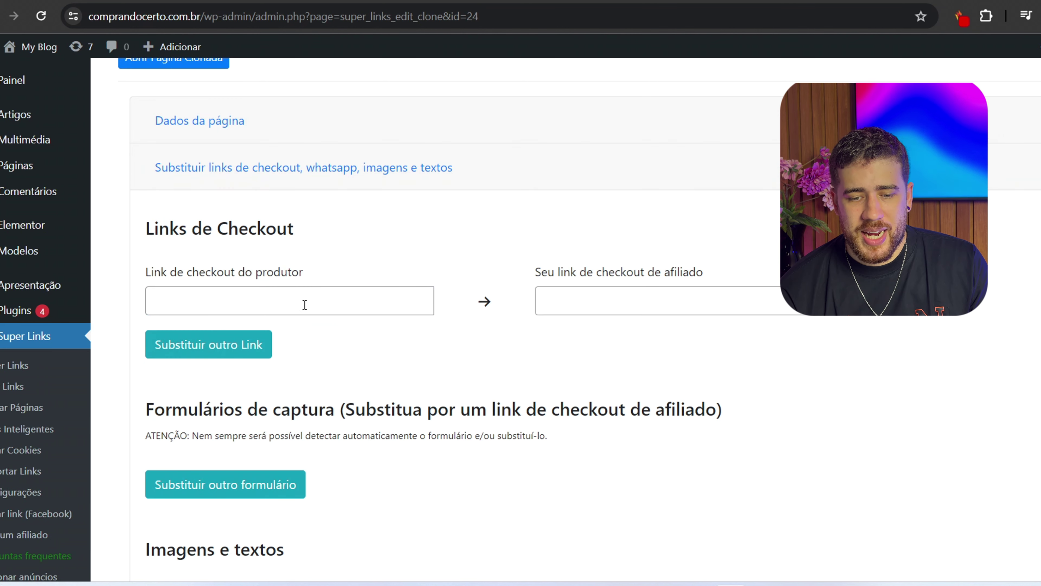
Open the cloned page and copy the link address of its "QUERO COMEÇAR AGORA" purchase button
{"action": "scroll", "coordinate": [366, 340], "scroll_direction": "up", "scroll_amount": 4}
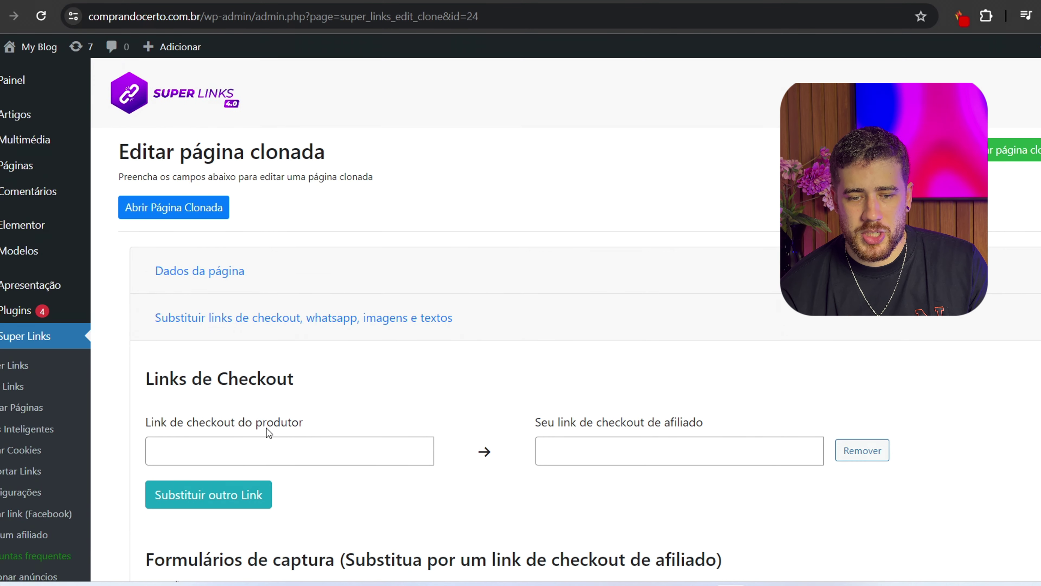
{"action": "left_click", "coordinate": [168, 218]}
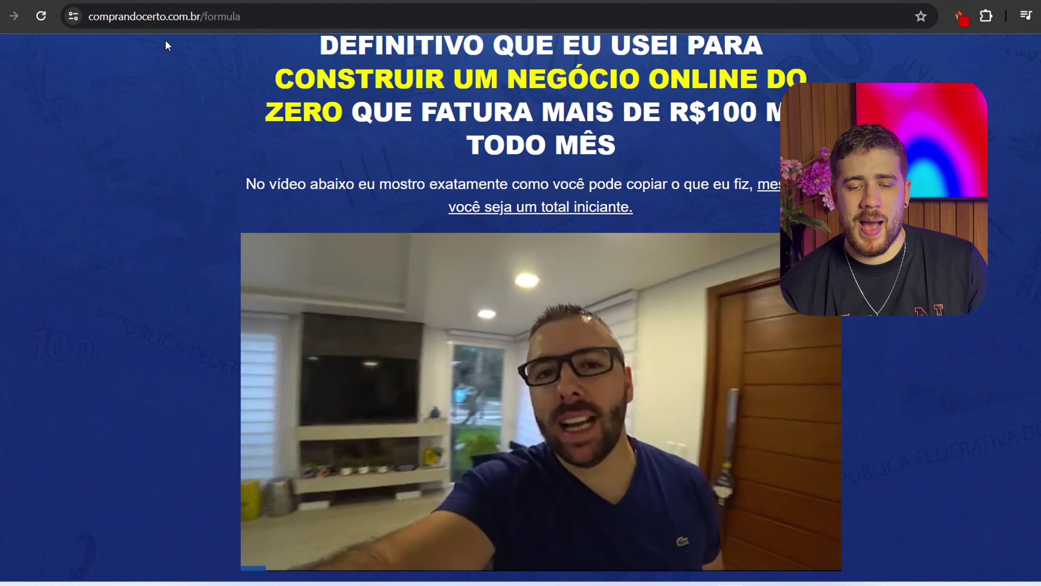
{"action": "scroll", "coordinate": [602, 228], "scroll_direction": "down", "scroll_amount": 8}
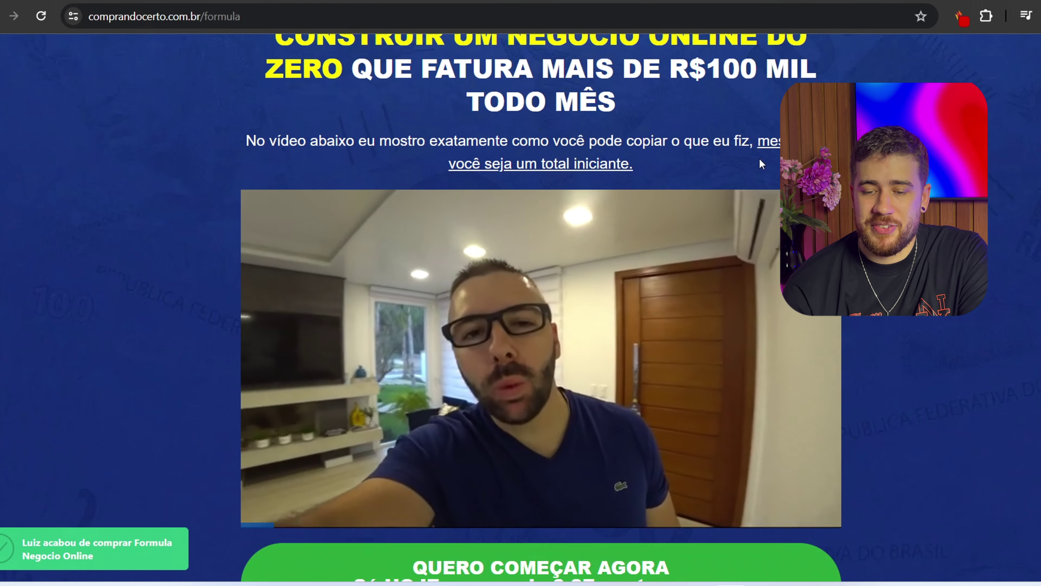
{"action": "scroll", "coordinate": [554, 266], "scroll_direction": "up", "scroll_amount": 4}
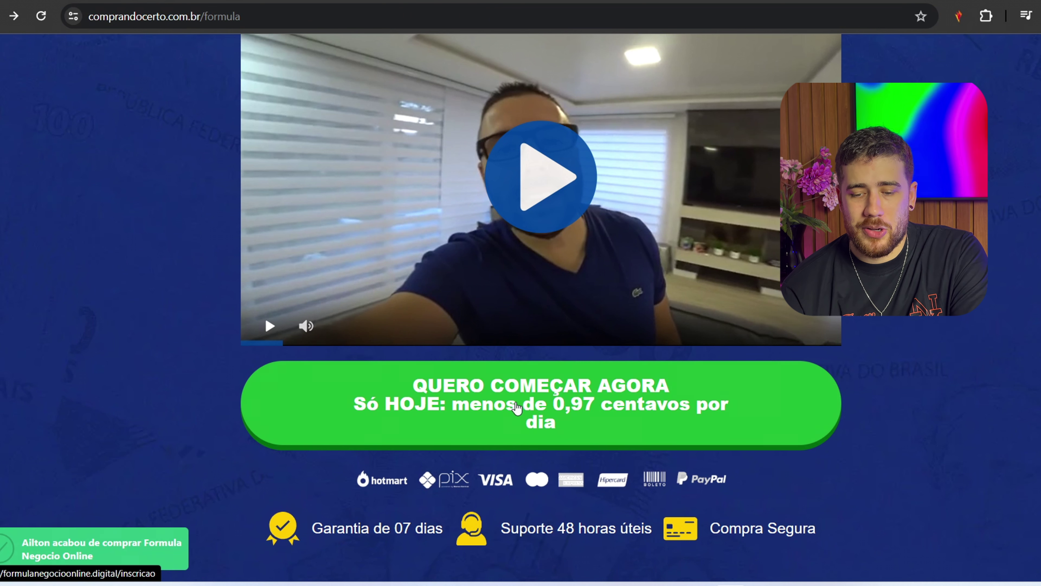
{"action": "right_click", "coordinate": [517, 407]}
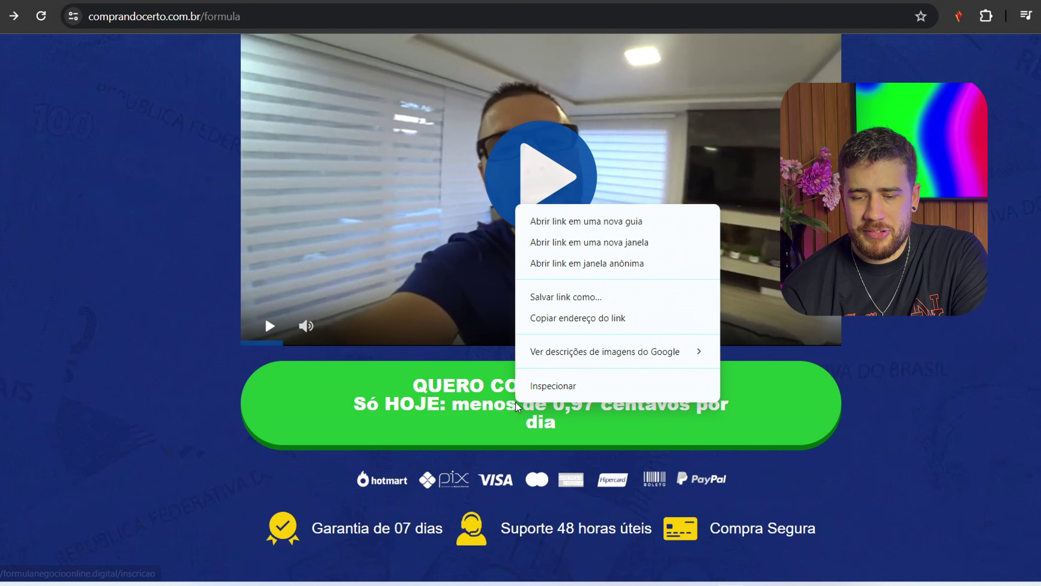
{"action": "left_click", "coordinate": [582, 326]}
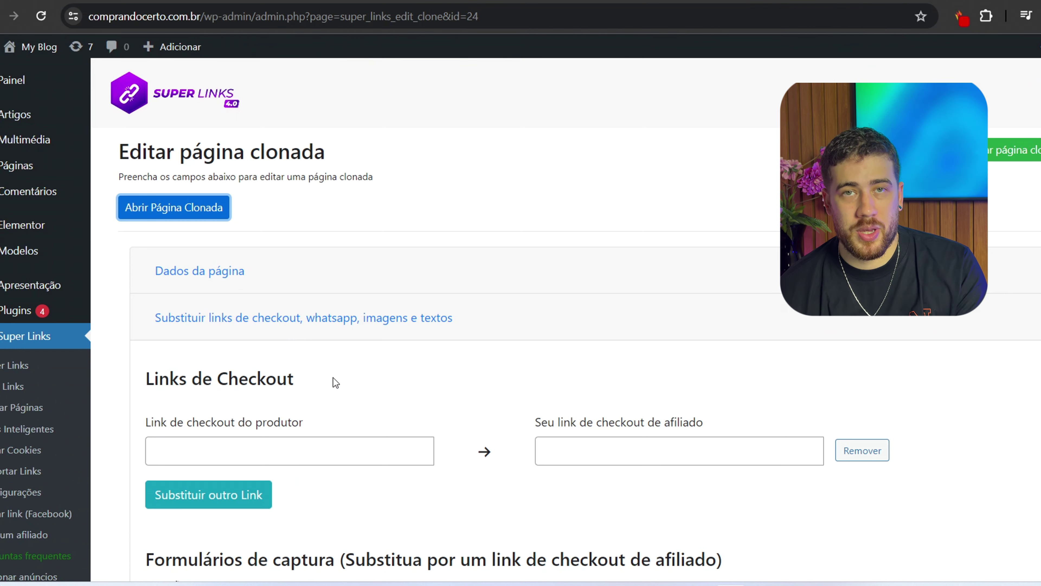
{"action": "left_click", "coordinate": [313, 452]}
{"action": "type", "text": "https://formulanegocioonline.digital/inscricao"}
{"action": "scroll", "coordinate": [314, 451], "scroll_direction": "down", "scroll_amount": 3}
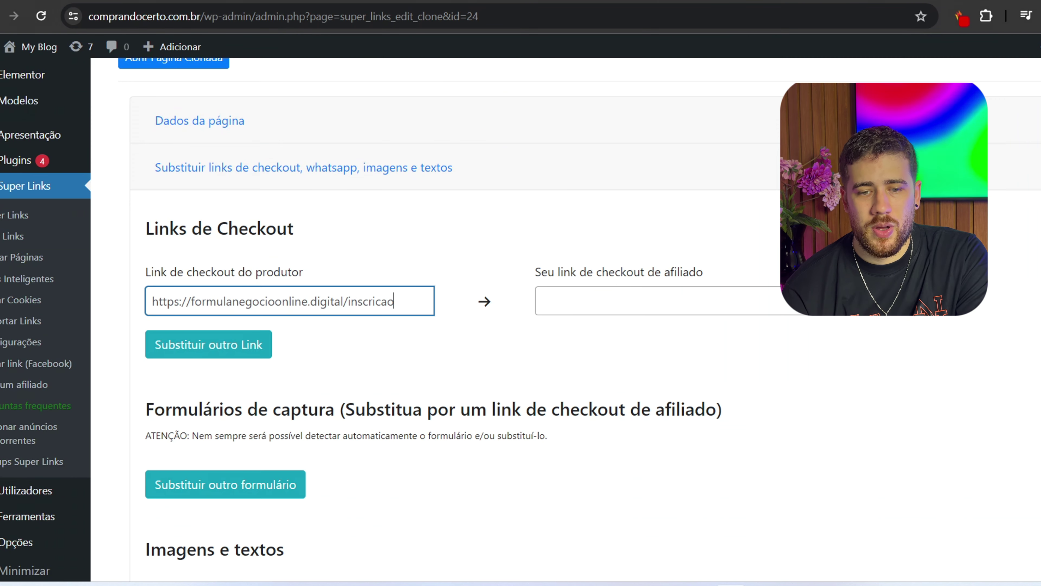
From the product's Hotmart affiliate links, copy "04 - Página Com Link Direto Para Pagamento (Checkout)"
{"action": "key", "text": "ctrl+Tab"}
{"action": "scroll", "coordinate": [361, 223], "scroll_direction": "up", "scroll_amount": 7}
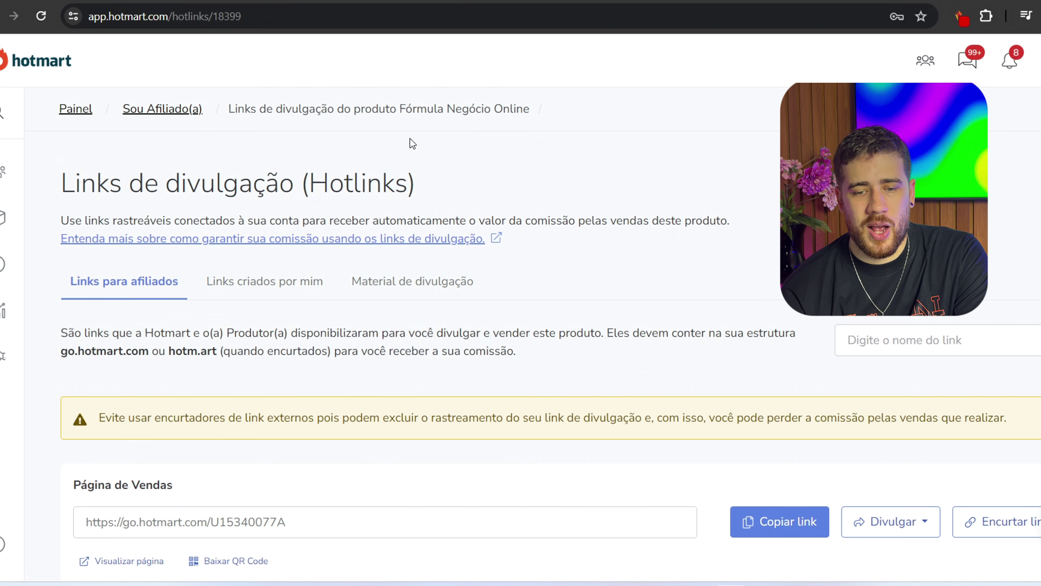
{"action": "scroll", "coordinate": [372, 327], "scroll_direction": "down", "scroll_amount": 8}
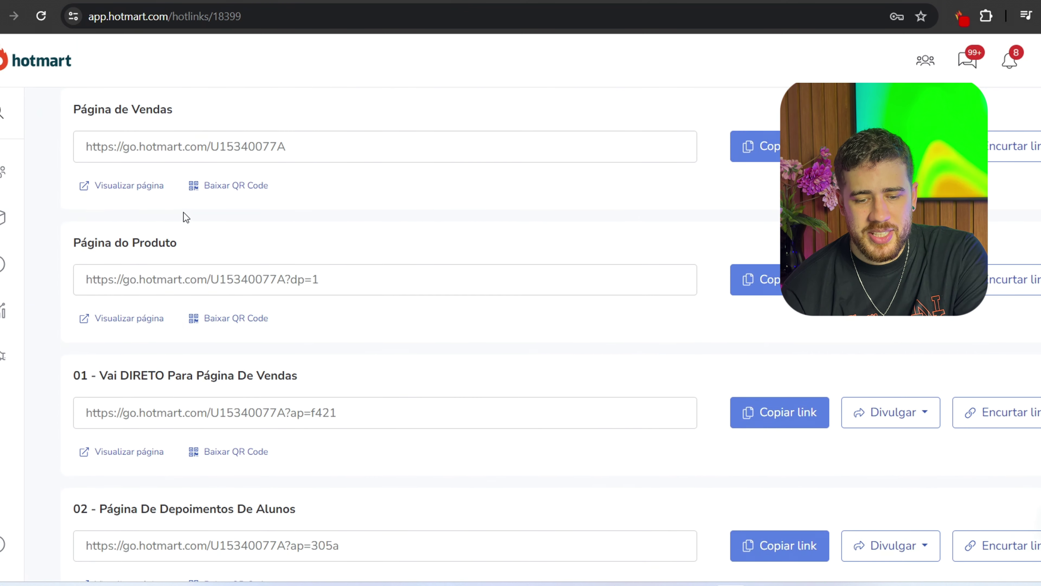
{"action": "scroll", "coordinate": [184, 216], "scroll_direction": "up", "scroll_amount": 2}
{"action": "scroll", "coordinate": [107, 212], "scroll_direction": "down", "scroll_amount": 10}
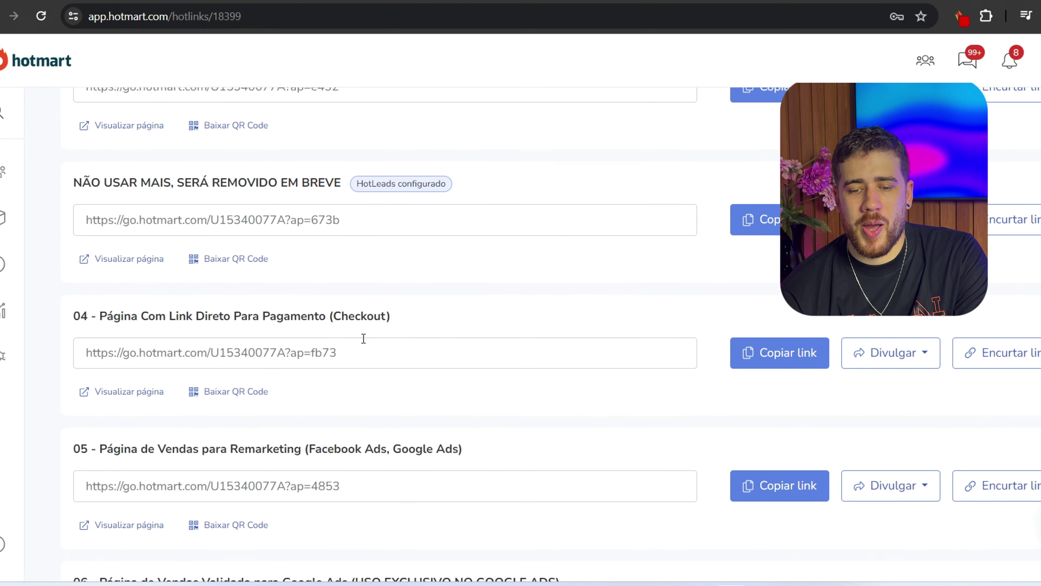
{"action": "left_click", "coordinate": [767, 364]}
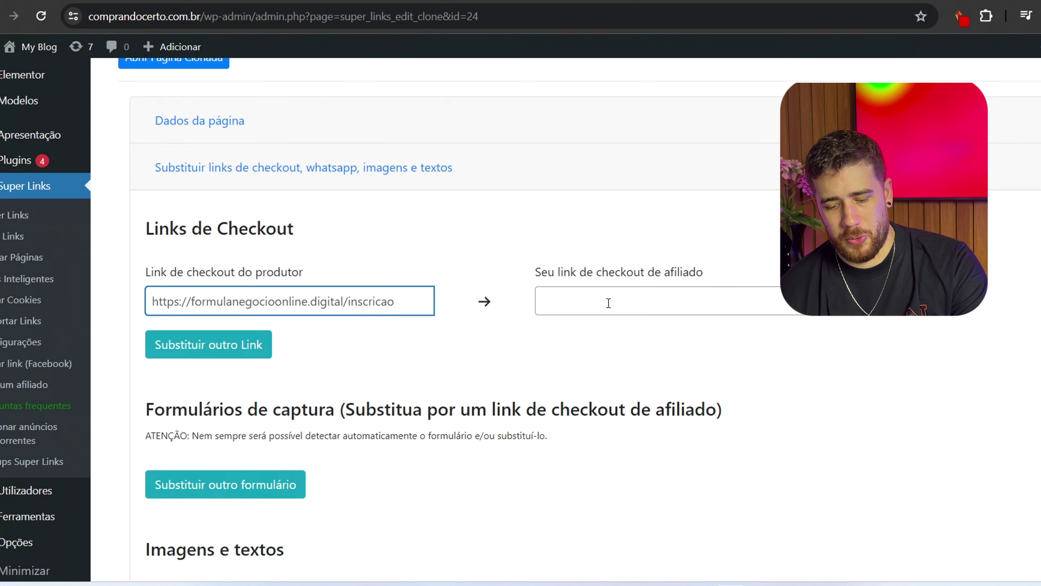
Fill in the affiliate checkout link of the substitution with the copied Hotmart link ending in ap=fb73
{"action": "type", "text": "https://go.hotmart.com/U15340077A?ap=fb73"}
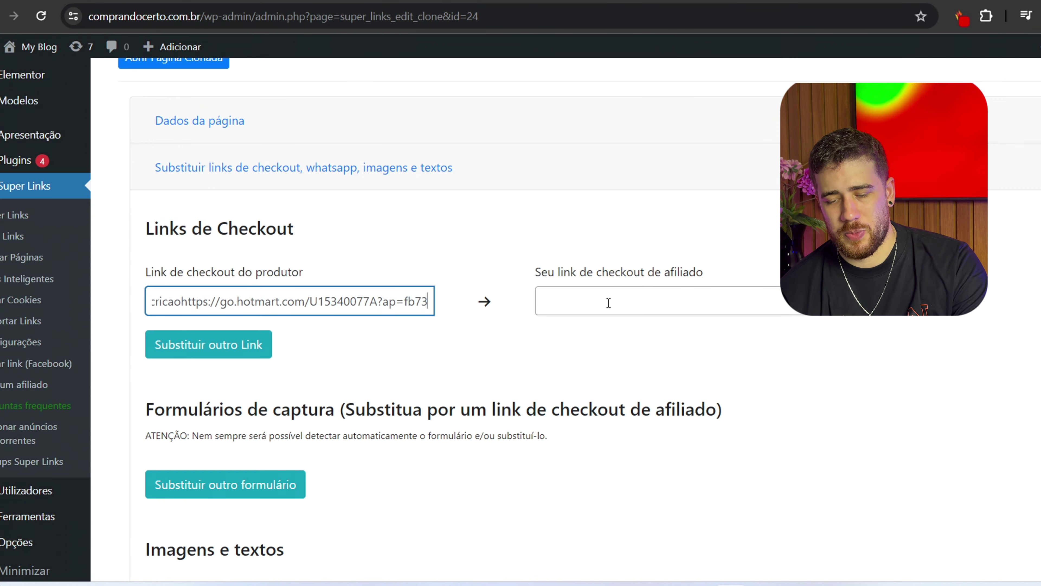
{"action": "key", "text": "ctrl+z"}
{"action": "left_click", "coordinate": [608, 303]}
{"action": "type", "text": "https://go.hotmart.com/U15340077A?ap=fb73"}
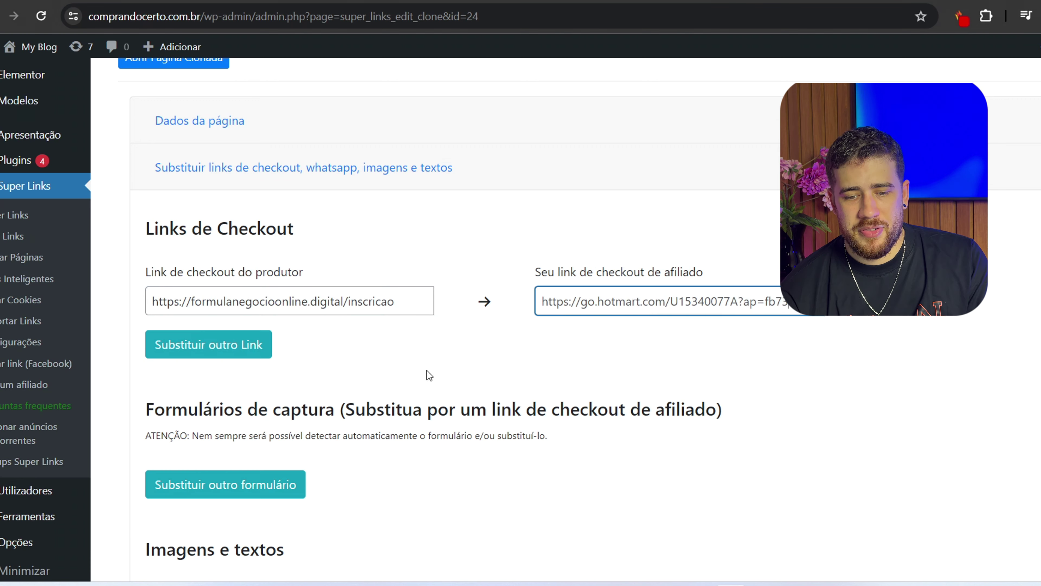
Update the cloned page with the new checkout link and stay on its edit page
{"action": "scroll", "coordinate": [427, 371], "scroll_direction": "down", "scroll_amount": 6}
{"action": "scroll", "coordinate": [451, 364], "scroll_direction": "down", "scroll_amount": 10}
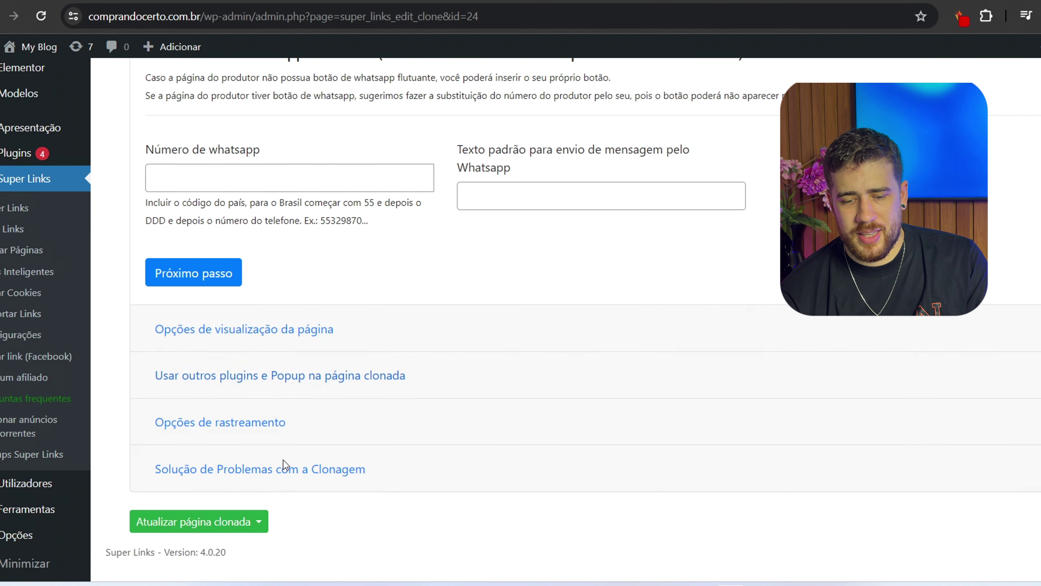
{"action": "left_click", "coordinate": [232, 527]}
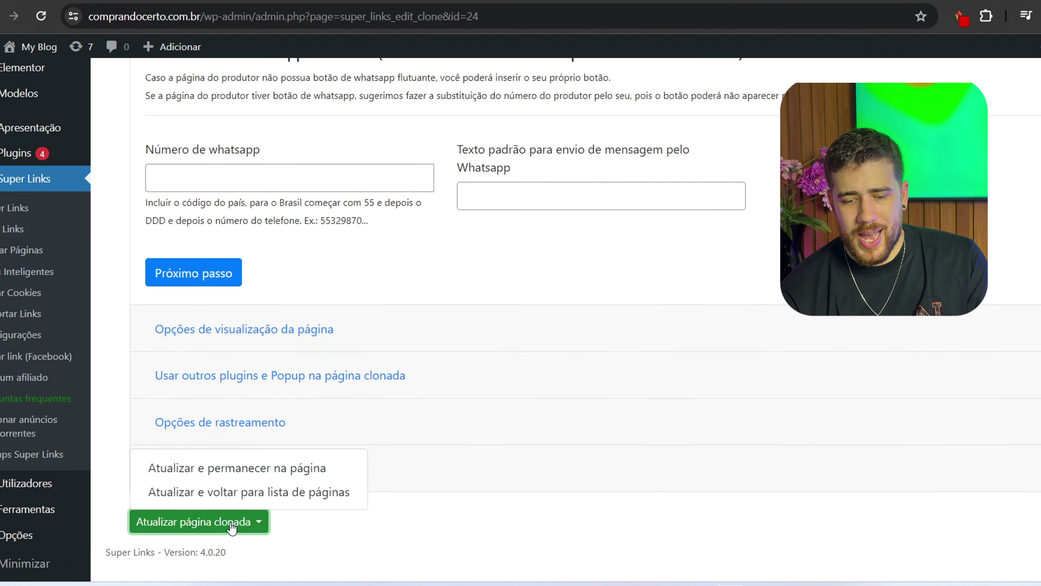
{"action": "left_click", "coordinate": [261, 475]}
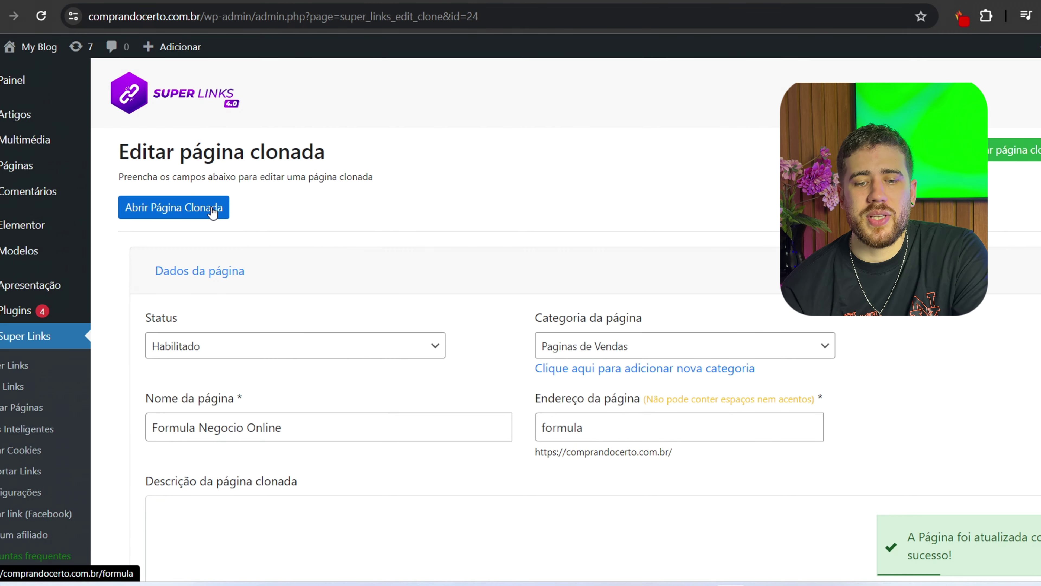
Open the cloned page, follow its "QUERO COMEÇAR AGORA" button and check the Hotmart checkout page it leads to
{"action": "left_click", "coordinate": [172, 204]}
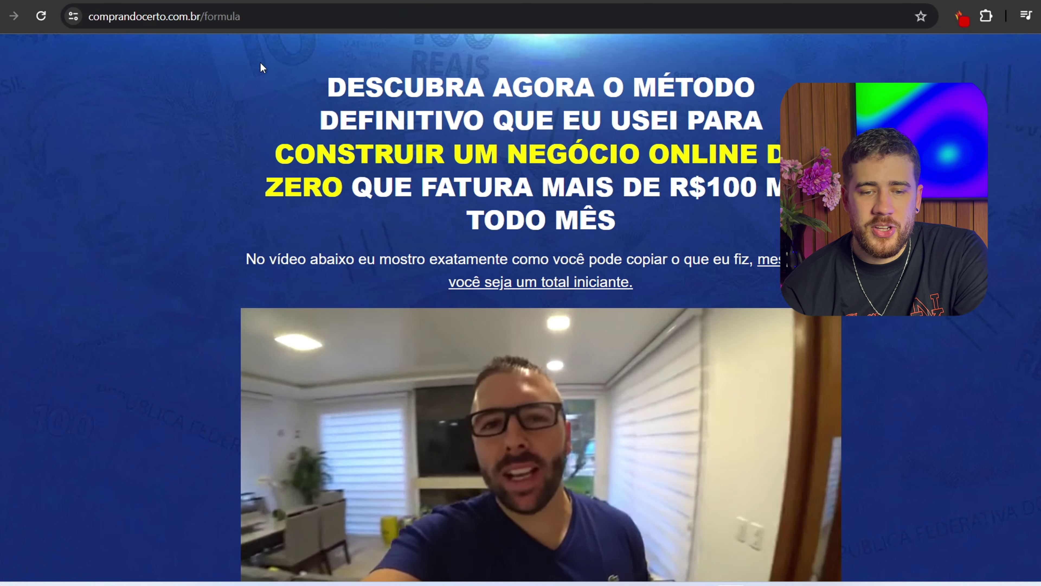
{"action": "left_click", "coordinate": [130, 29]}
{"action": "left_click", "coordinate": [244, 88]}
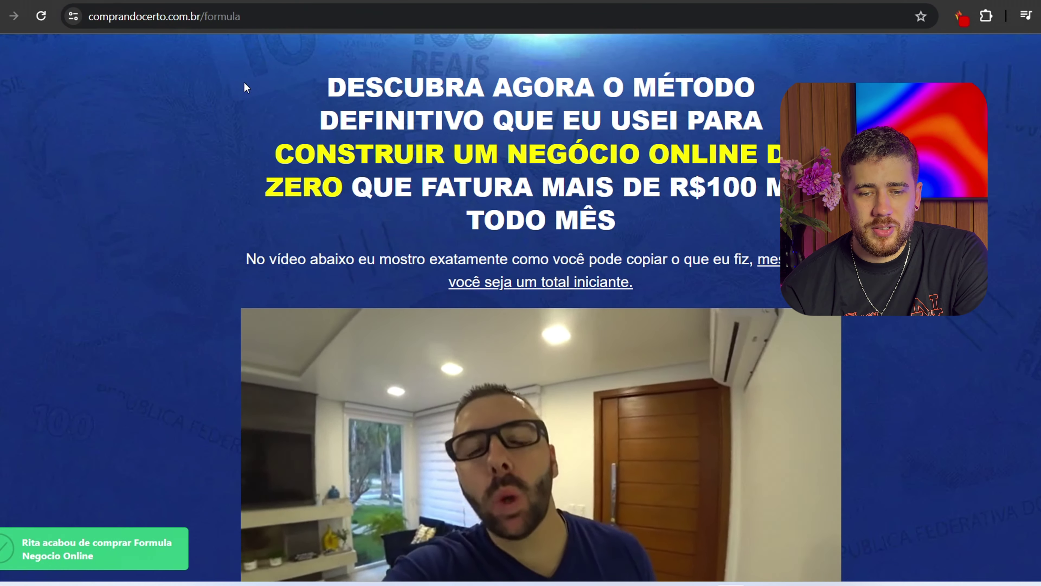
{"action": "scroll", "coordinate": [533, 374], "scroll_direction": "down", "scroll_amount": 7}
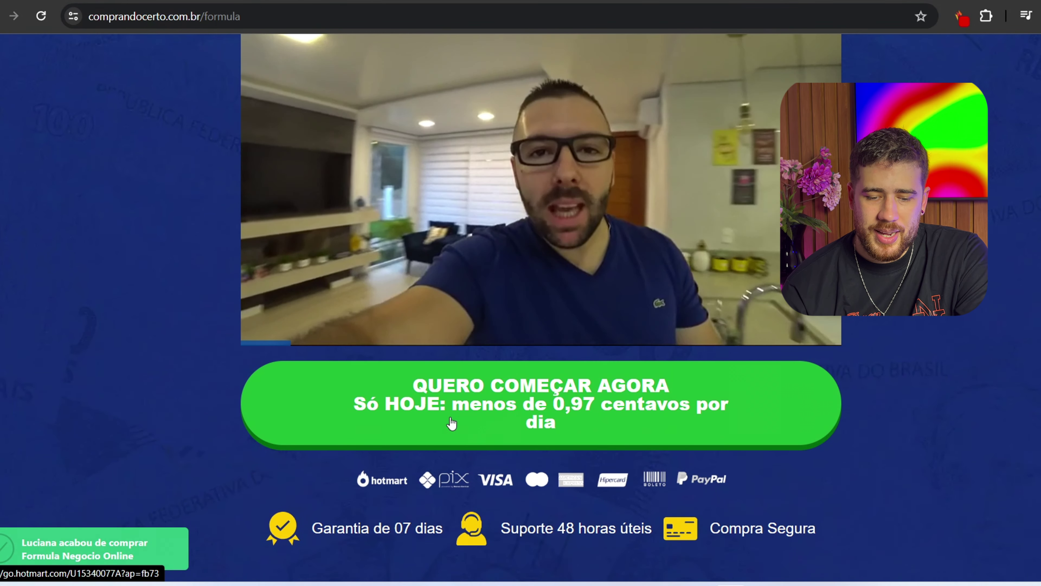
{"action": "left_click", "coordinate": [449, 422]}
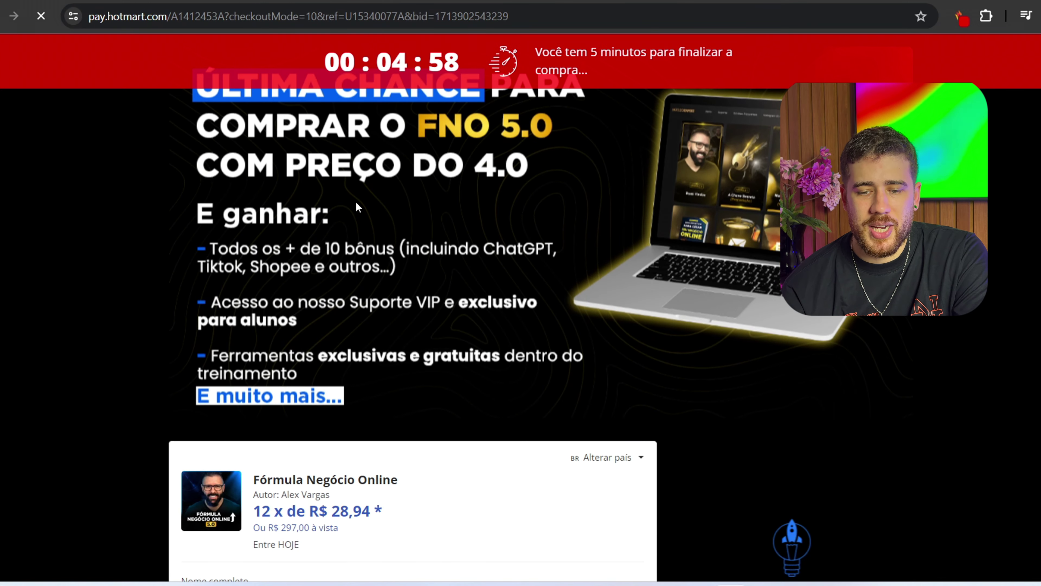
{"action": "scroll", "coordinate": [428, 269], "scroll_direction": "down", "scroll_amount": 8}
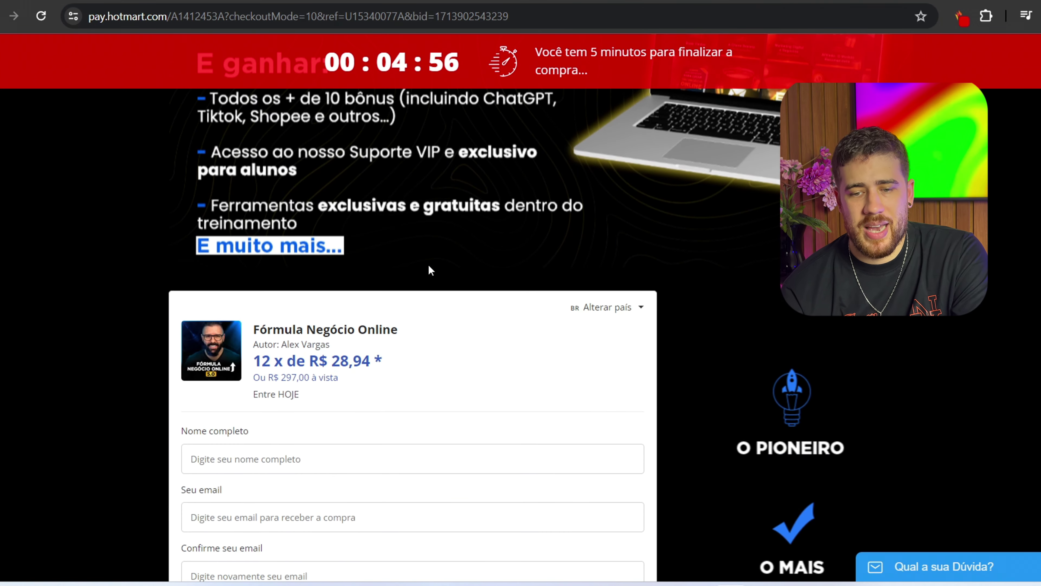
{"action": "scroll", "coordinate": [351, 321], "scroll_direction": "down", "scroll_amount": 5}
{"action": "scroll", "coordinate": [298, 314], "scroll_direction": "up", "scroll_amount": 9}
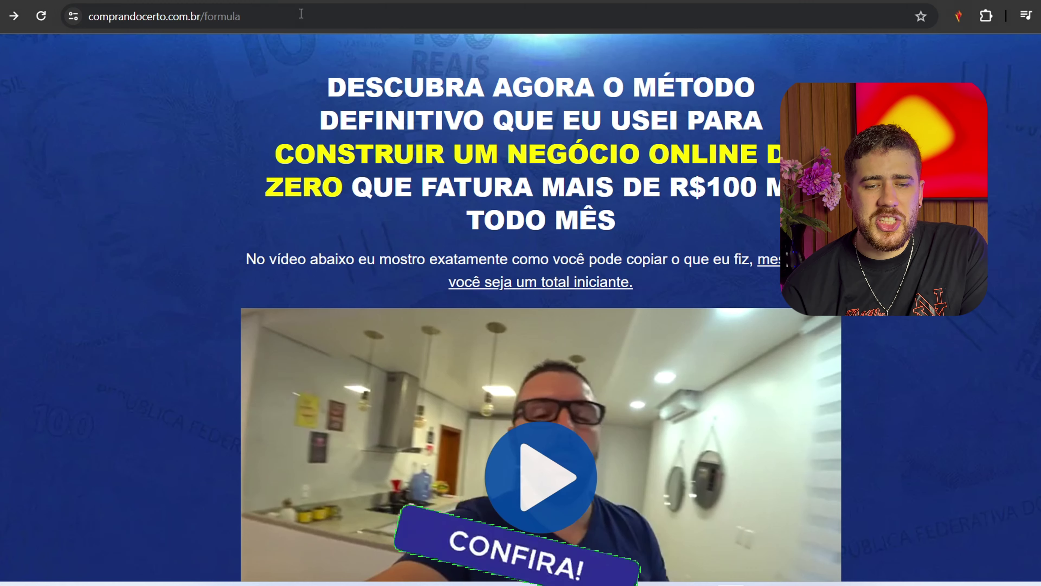
Copy the cloned sales page's address, comprandocerto.com.br/formula, and enter it as the final URL of the responsive display ad in Google Ads
{"action": "left_click", "coordinate": [222, 17]}
{"action": "key", "text": "ctrl+c"}
{"action": "right_click", "coordinate": [222, 17]}
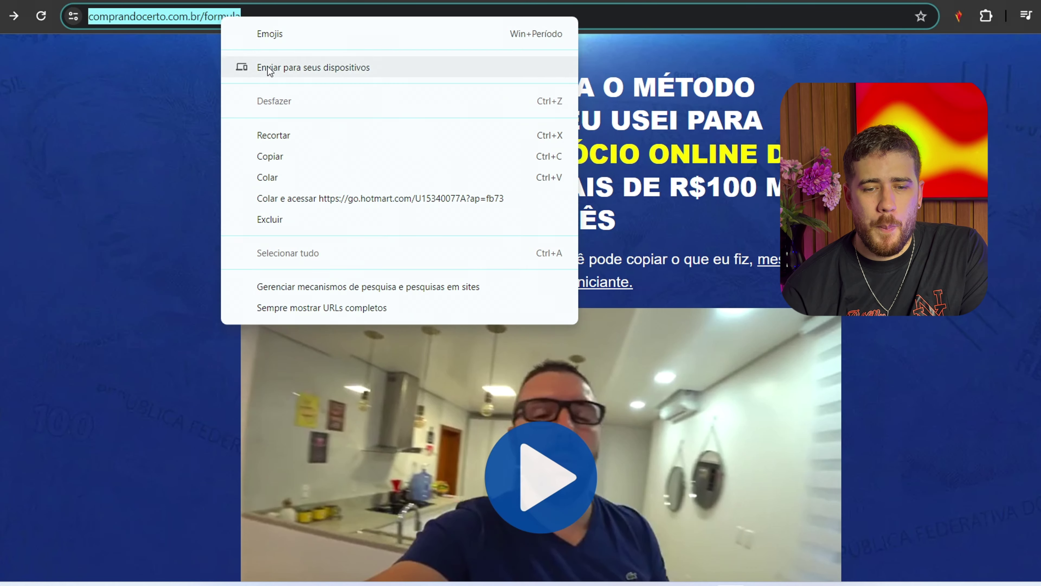
{"action": "left_click", "coordinate": [334, 156]}
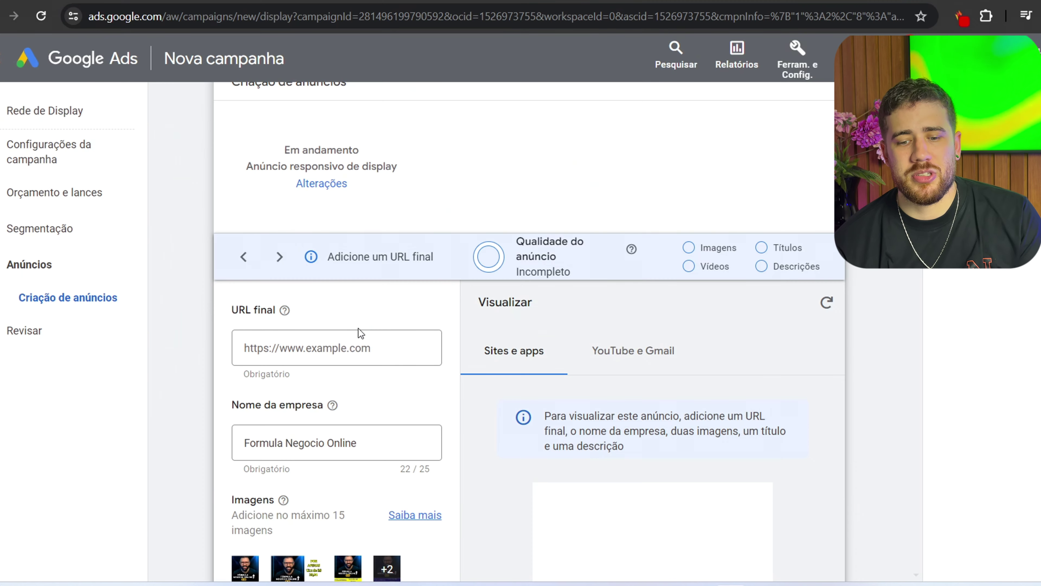
{"action": "left_click", "coordinate": [355, 341]}
{"action": "key", "text": "ctrl+v"}
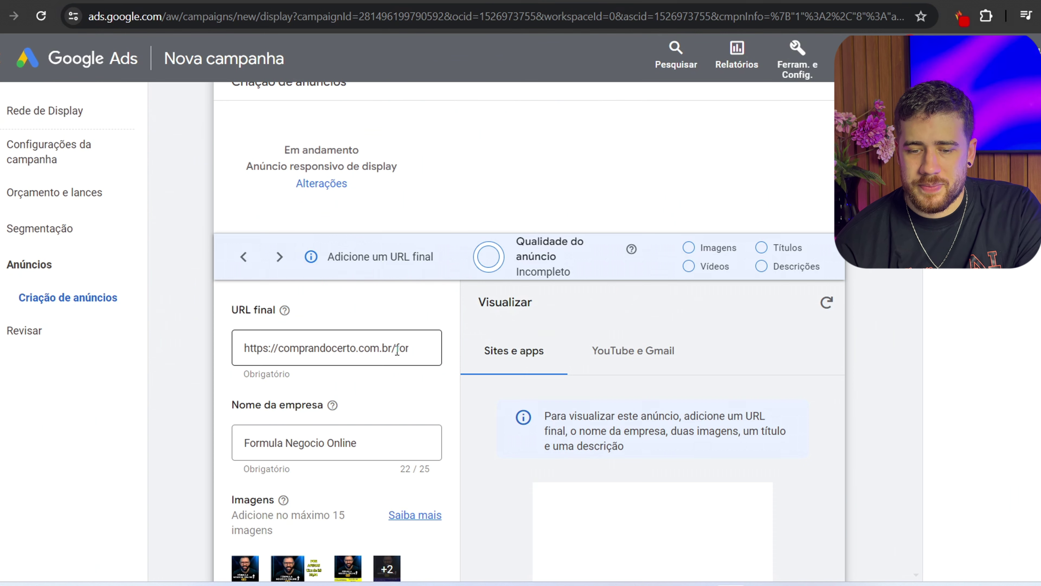
Fill in the ad titles "Formula Negocio Online", "Versão 5.0", "Por apenas 12 x de R$ 28,94" and "Promoção Hoje"
{"action": "scroll", "coordinate": [398, 348], "scroll_direction": "down", "scroll_amount": 10}
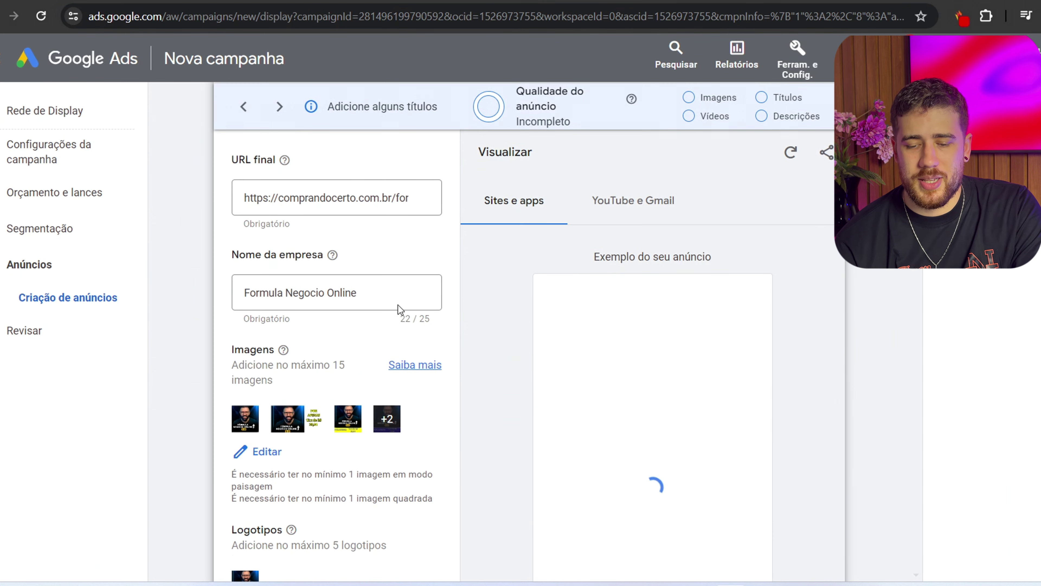
{"action": "scroll", "coordinate": [406, 304], "scroll_direction": "down", "scroll_amount": 4}
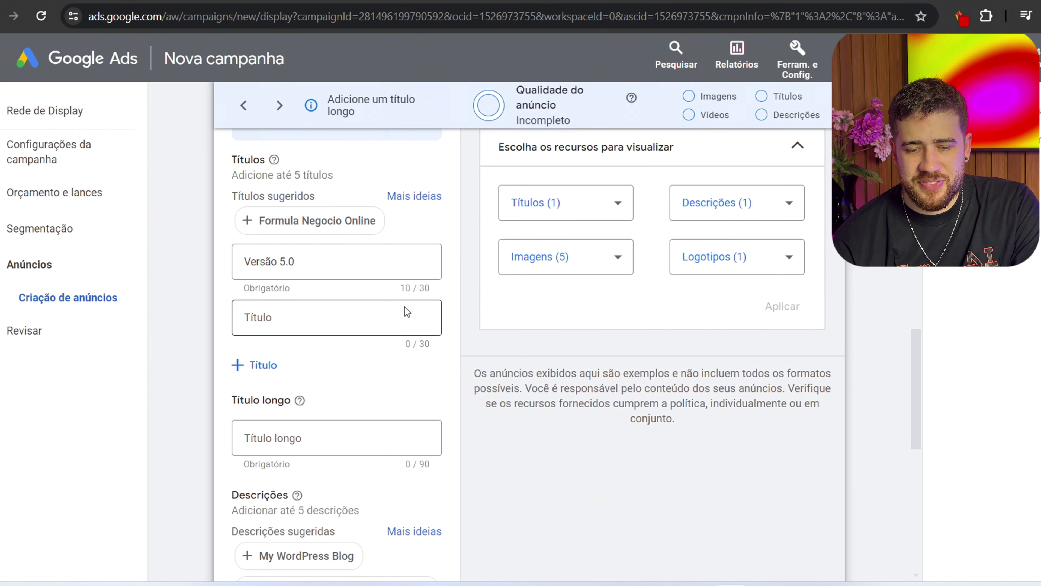
{"action": "scroll", "coordinate": [352, 308], "scroll_direction": "down", "scroll_amount": 2}
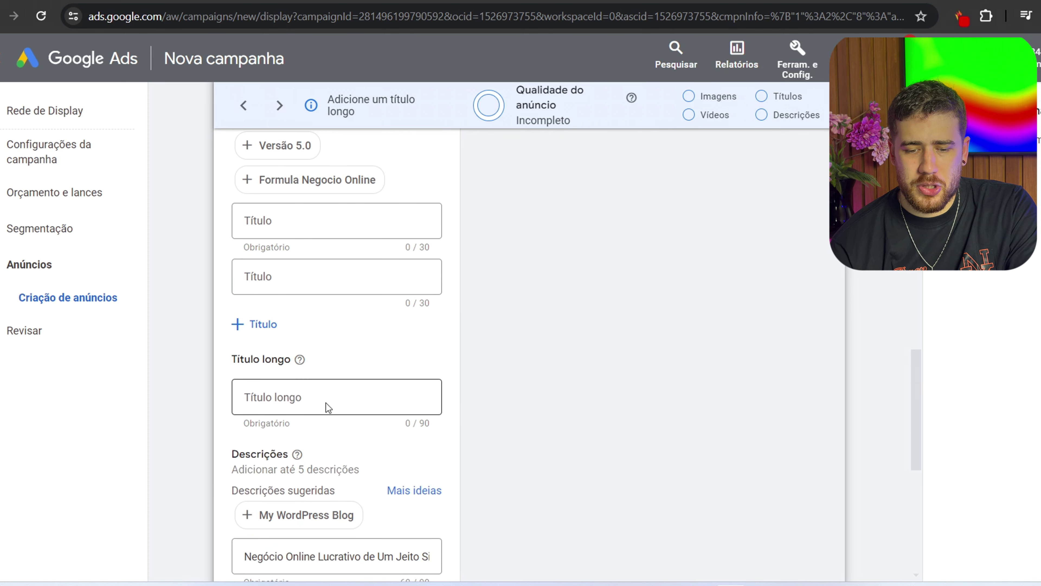
{"action": "scroll", "coordinate": [324, 394], "scroll_direction": "down", "scroll_amount": 5}
{"action": "scroll", "coordinate": [303, 376], "scroll_direction": "up", "scroll_amount": 11}
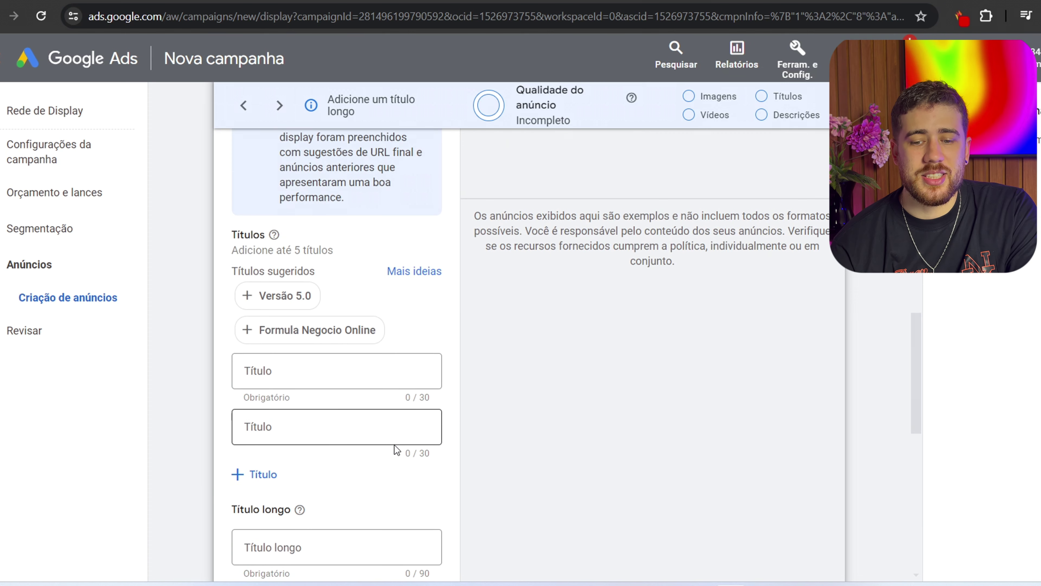
{"action": "scroll", "coordinate": [394, 445], "scroll_direction": "down", "scroll_amount": 4}
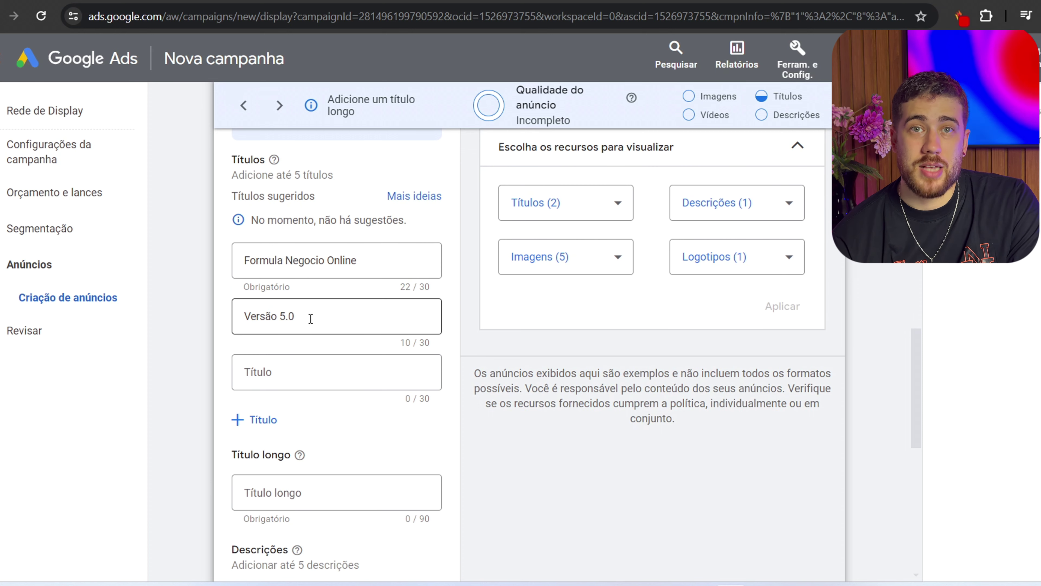
{"action": "left_click", "coordinate": [298, 373]}
{"action": "type", "text": "Por apenas 12 x de R$ 28,94"}
{"action": "left_click", "coordinate": [316, 443]}
{"action": "type", "text": "Promoção Hoje"}
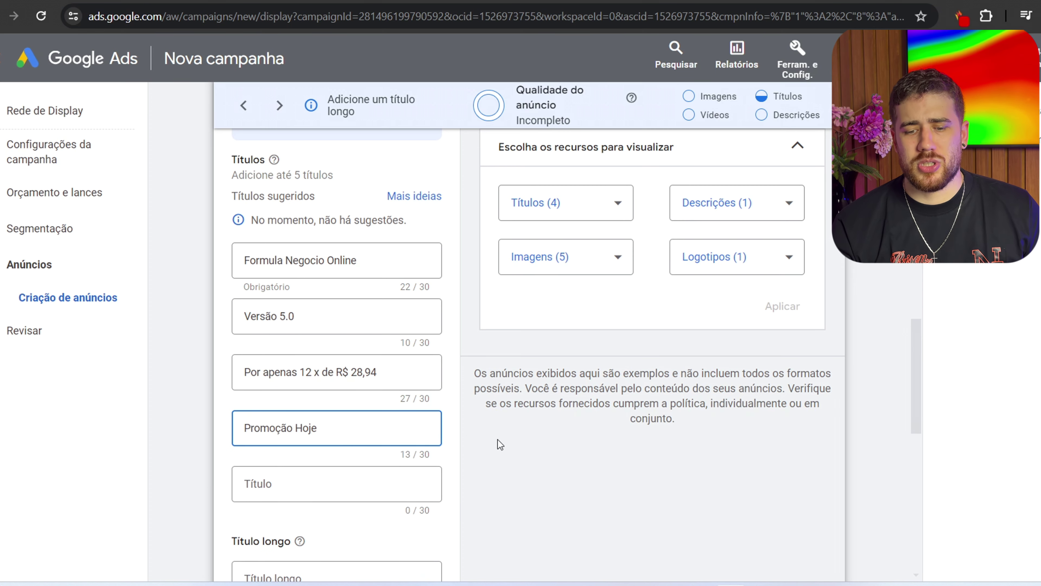
{"action": "left_click", "coordinate": [505, 490]}
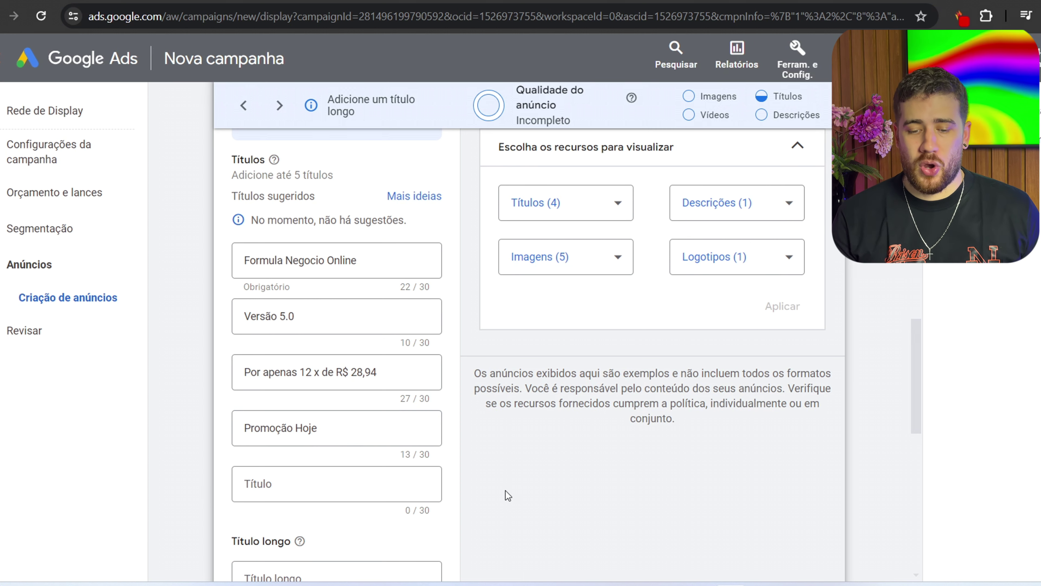
Set the ad's long title to "Formula negocio online promoção hoje, compre por 12 x de R$ 28,94" and check the description fields
{"action": "scroll", "coordinate": [358, 355], "scroll_direction": "down", "scroll_amount": 5}
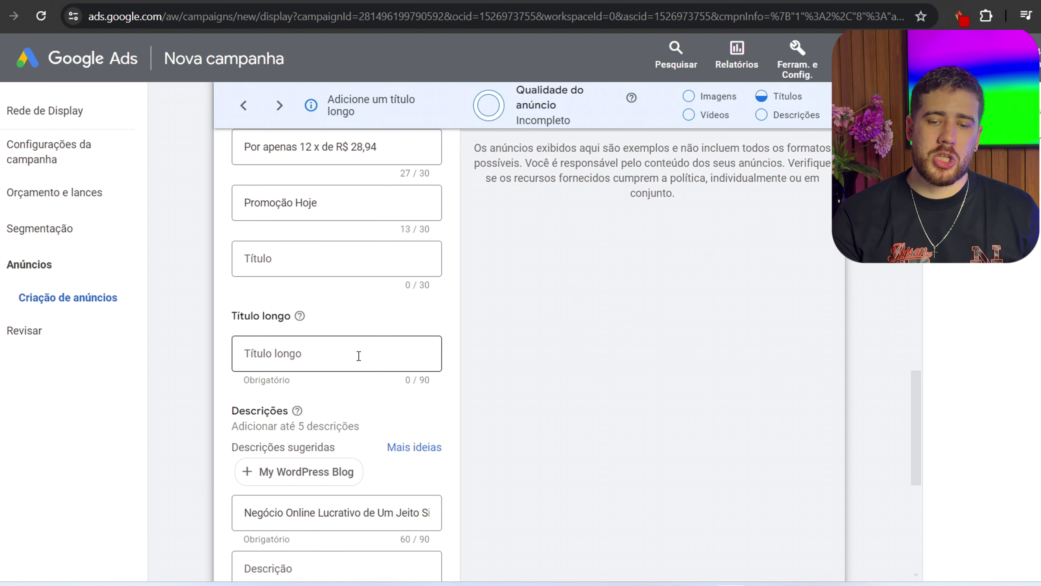
{"action": "scroll", "coordinate": [401, 280], "scroll_direction": "up", "scroll_amount": 2}
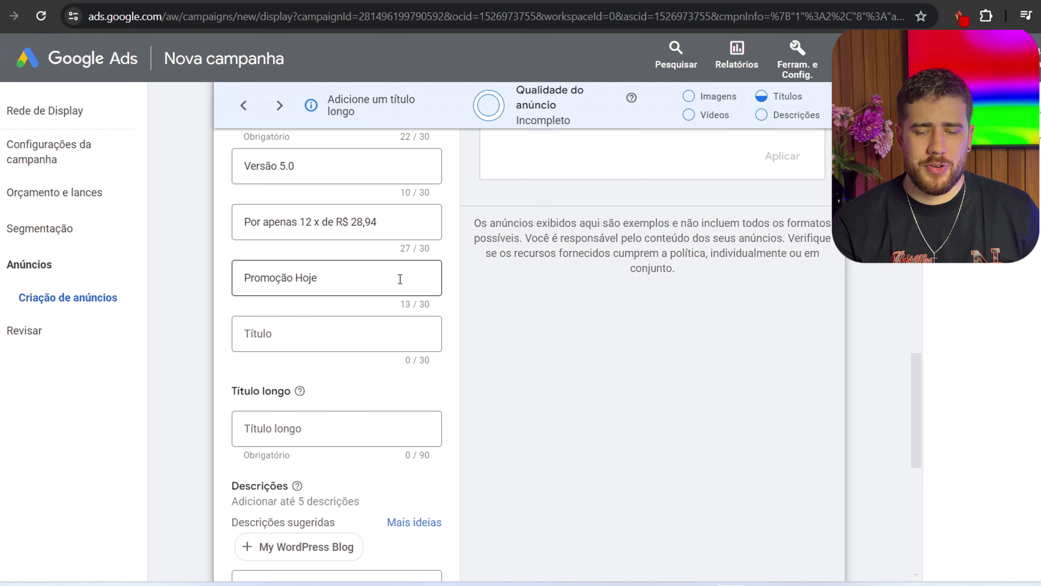
{"action": "scroll", "coordinate": [400, 279], "scroll_direction": "down", "scroll_amount": 2}
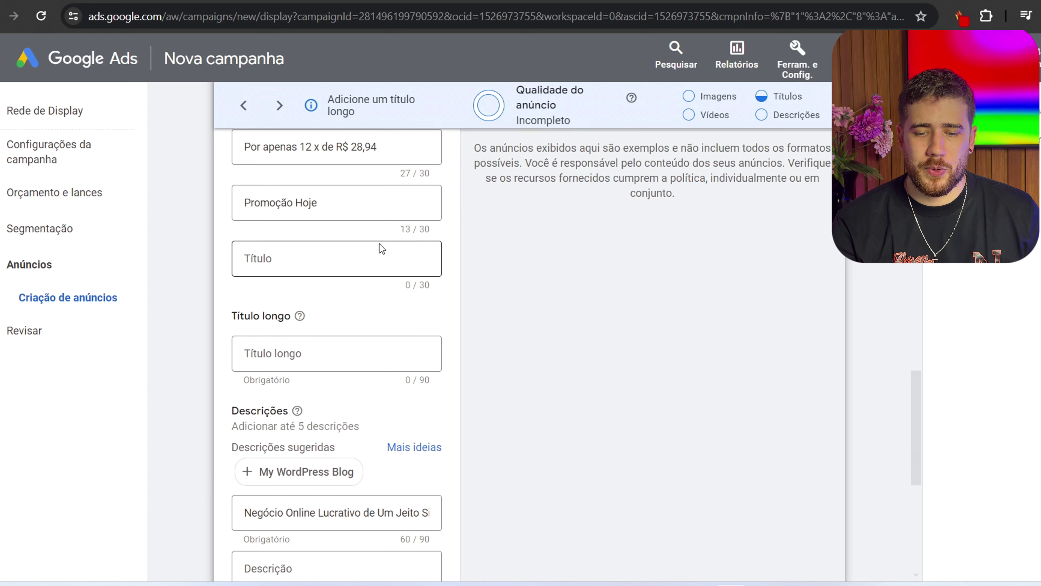
{"action": "left_click", "coordinate": [318, 364]}
{"action": "type", "text": "Formula negocio online promoção hoje, compre por 12 x de R$ 28,94"}
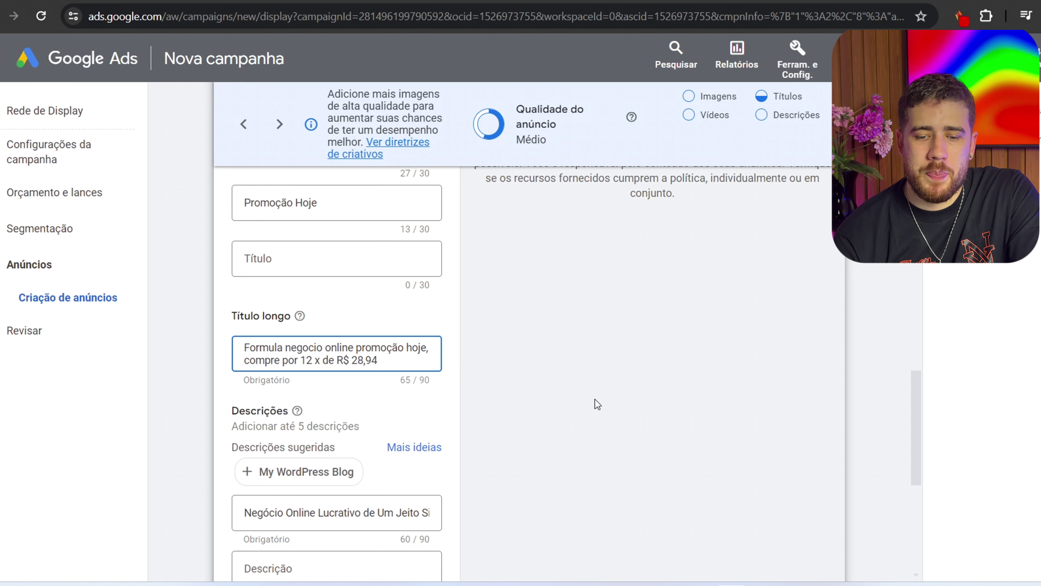
{"action": "scroll", "coordinate": [596, 399], "scroll_direction": "down", "scroll_amount": 2}
{"action": "scroll", "coordinate": [546, 389], "scroll_direction": "down", "scroll_amount": 2}
{"action": "left_click", "coordinate": [384, 359]}
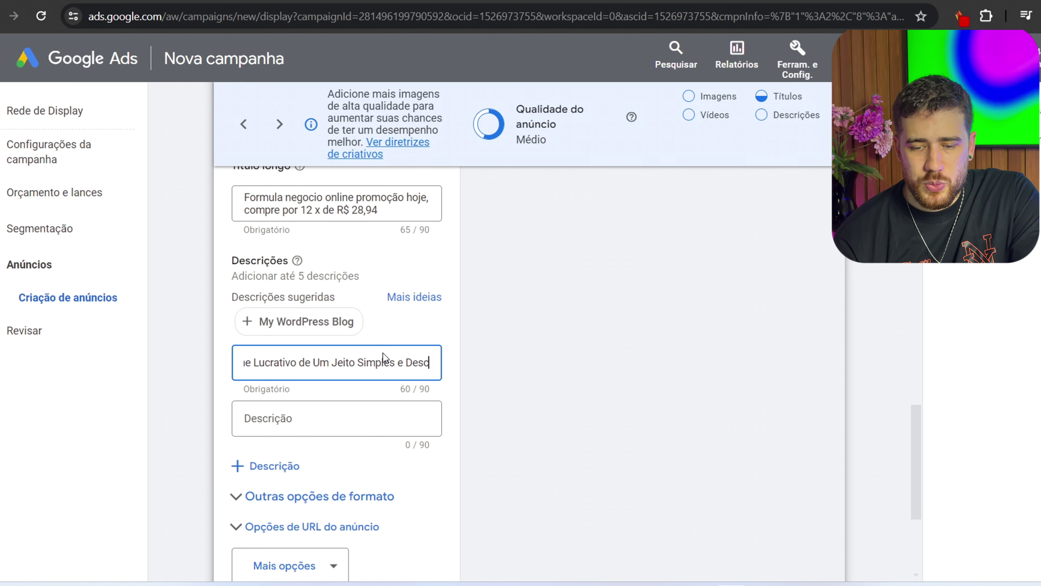
{"action": "key", "text": "End"}
{"action": "left_click", "coordinate": [324, 427]}
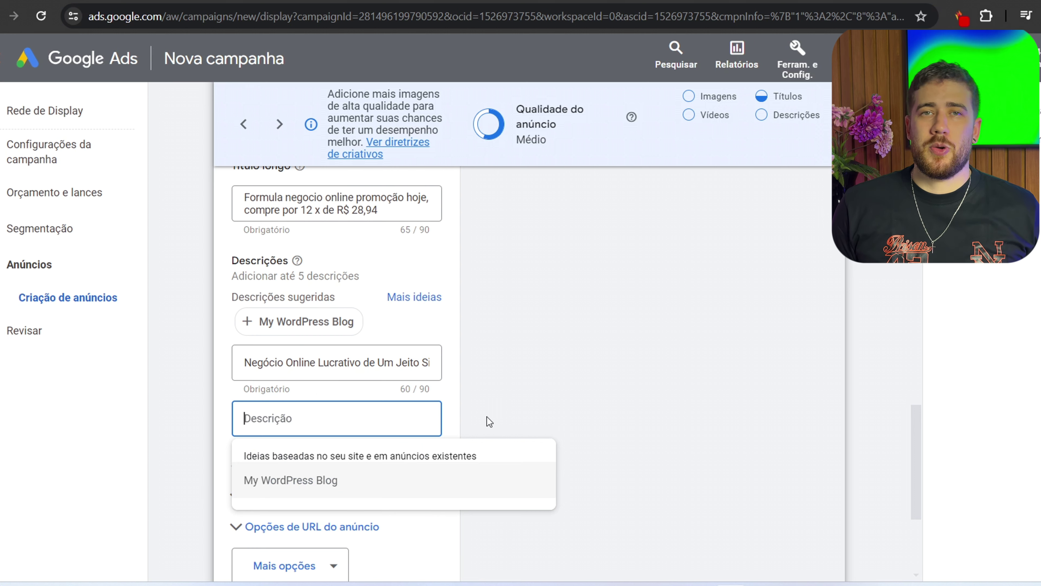
Add a call-to-action text to the ad and set it to "Compre Agora"
{"action": "scroll", "coordinate": [362, 306], "scroll_direction": "down", "scroll_amount": 3}
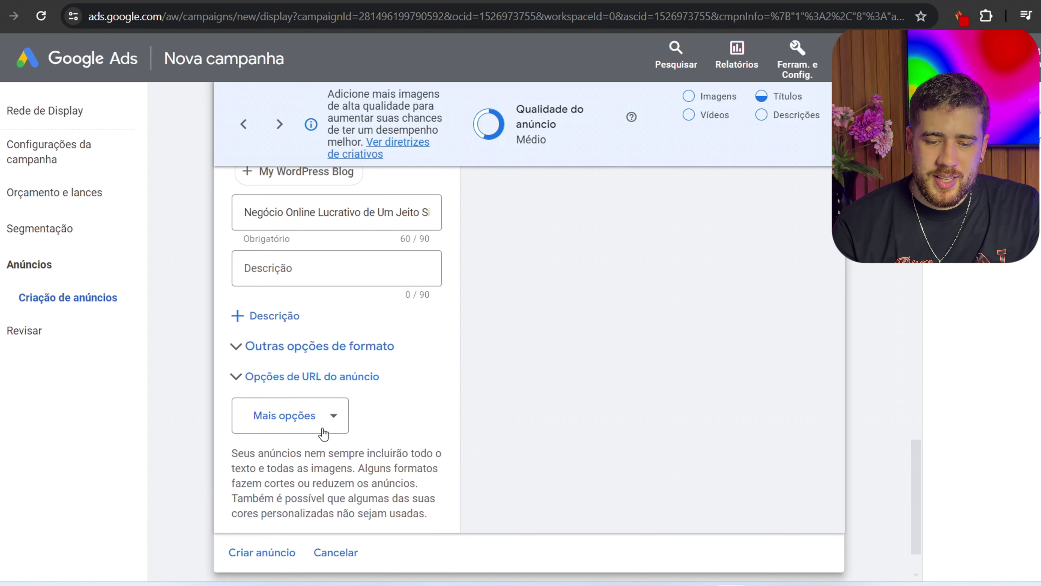
{"action": "left_click", "coordinate": [333, 421]}
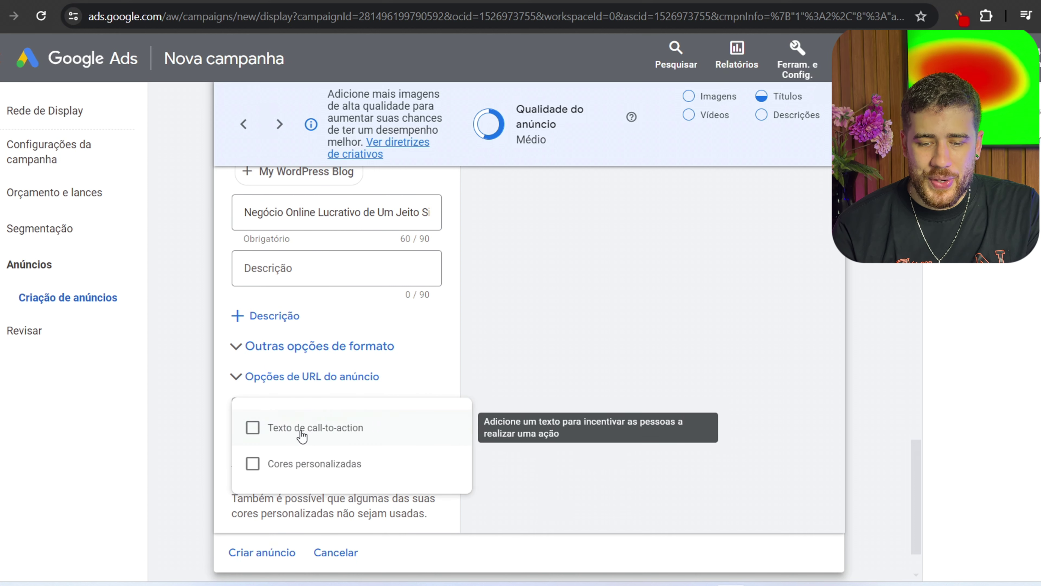
{"action": "left_click", "coordinate": [254, 429]}
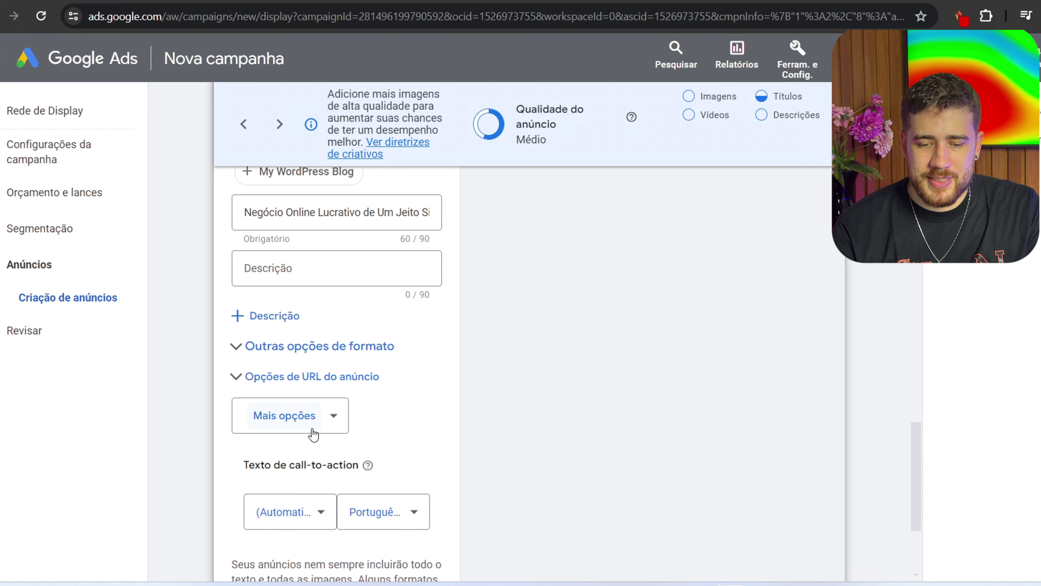
{"action": "scroll", "coordinate": [286, 394], "scroll_direction": "down", "scroll_amount": 3}
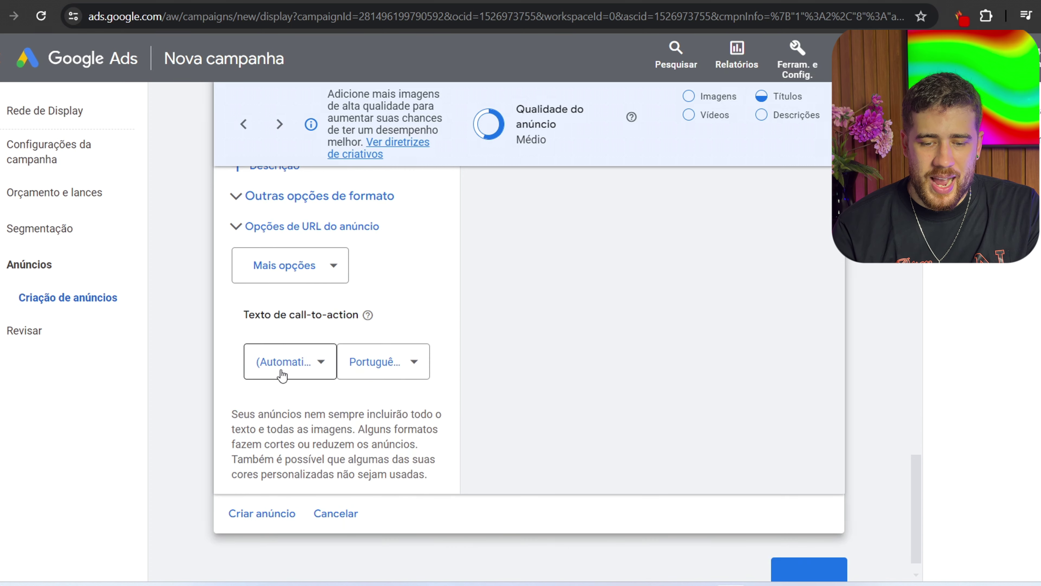
{"action": "left_click", "coordinate": [321, 372]}
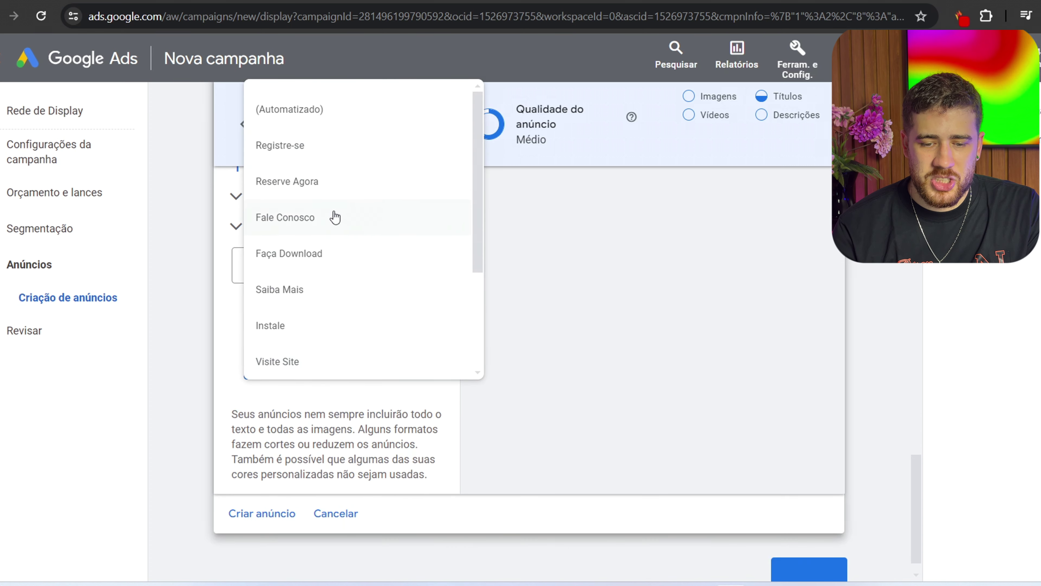
{"action": "scroll", "coordinate": [340, 232], "scroll_direction": "down", "scroll_amount": 3}
{"action": "scroll", "coordinate": [325, 279], "scroll_direction": "down", "scroll_amount": 1}
{"action": "left_click", "coordinate": [324, 252]}
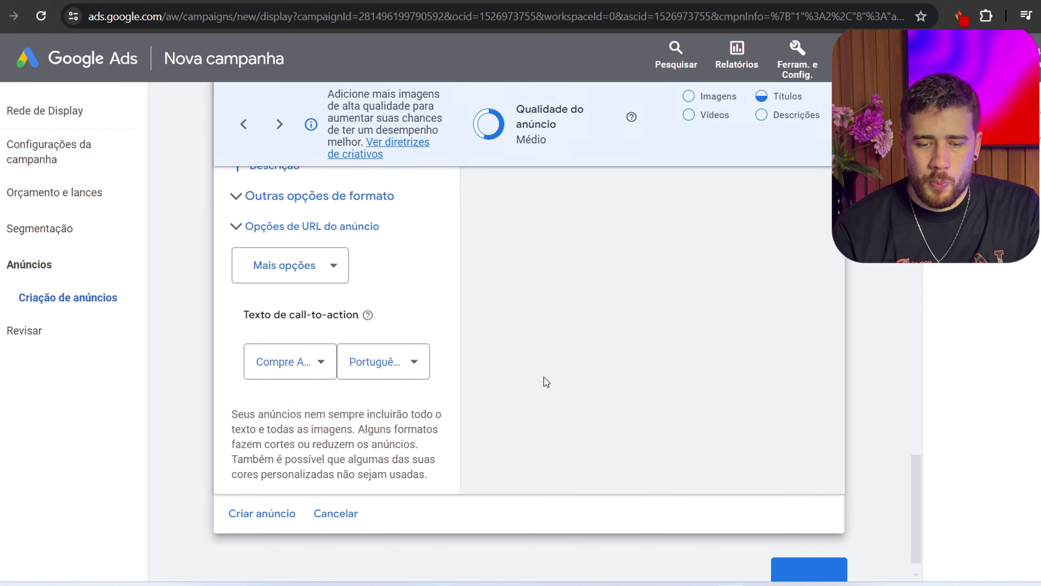
Proceed to the campaign review, check the summary of locations, languages, budget, targeting and ads, and publish the campaign
{"action": "scroll", "coordinate": [544, 378], "scroll_direction": "down", "scroll_amount": 1}
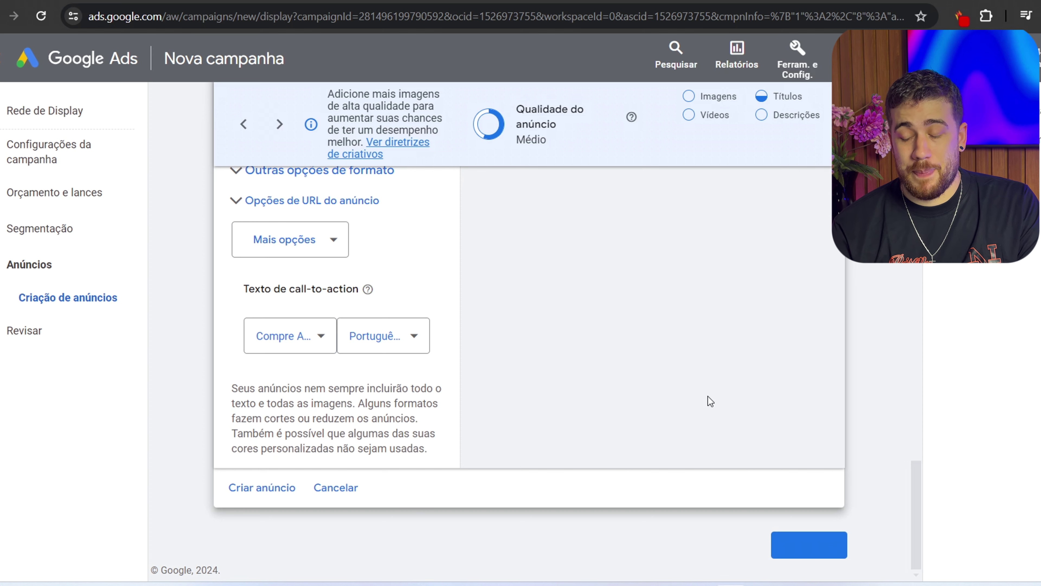
{"action": "left_click", "coordinate": [816, 550]}
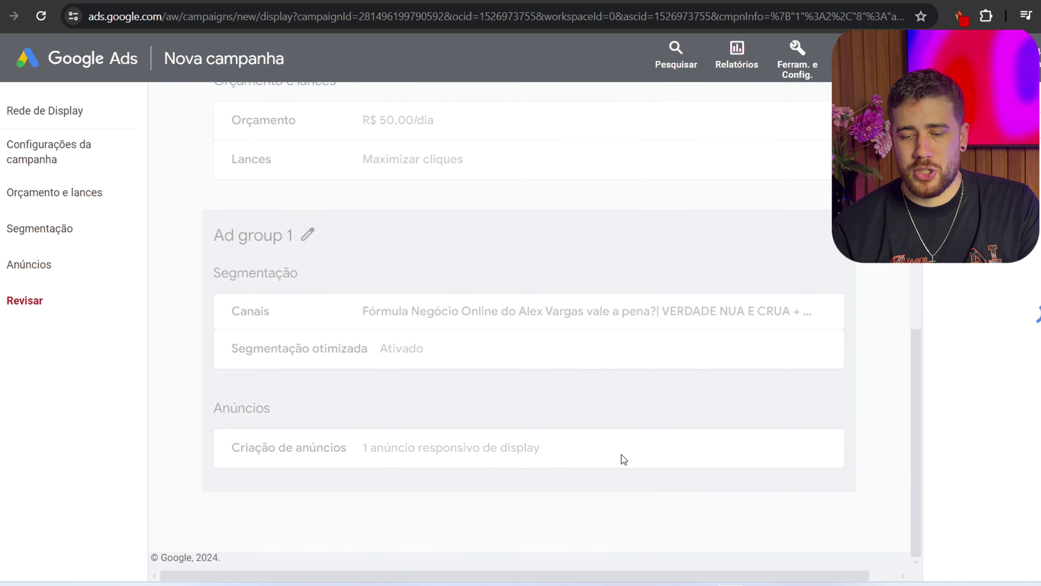
{"action": "scroll", "coordinate": [656, 328], "scroll_direction": "up", "scroll_amount": 10}
{"action": "scroll", "coordinate": [644, 279], "scroll_direction": "down", "scroll_amount": 5}
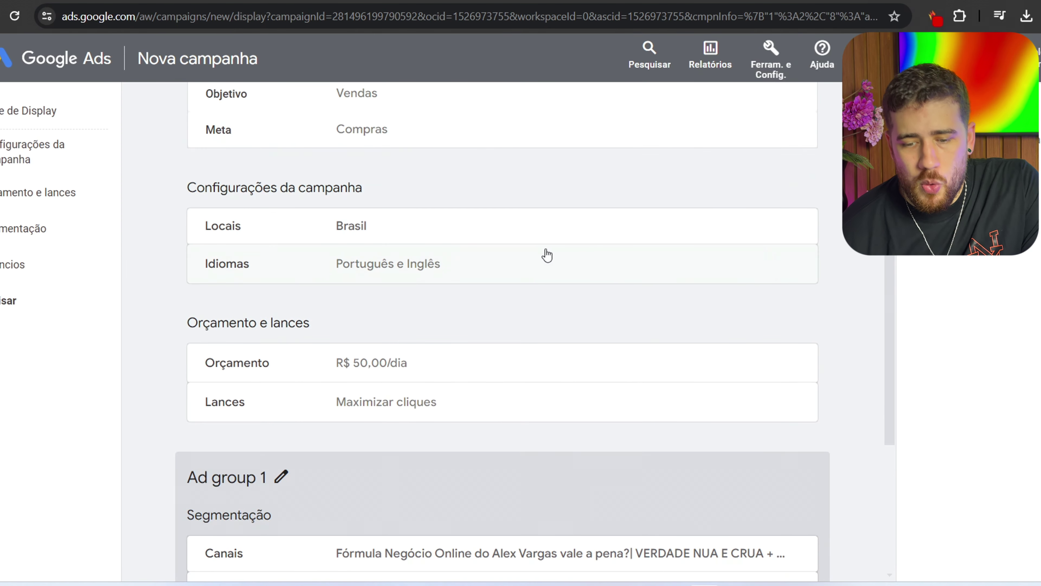
{"action": "scroll", "coordinate": [484, 259], "scroll_direction": "down", "scroll_amount": 5}
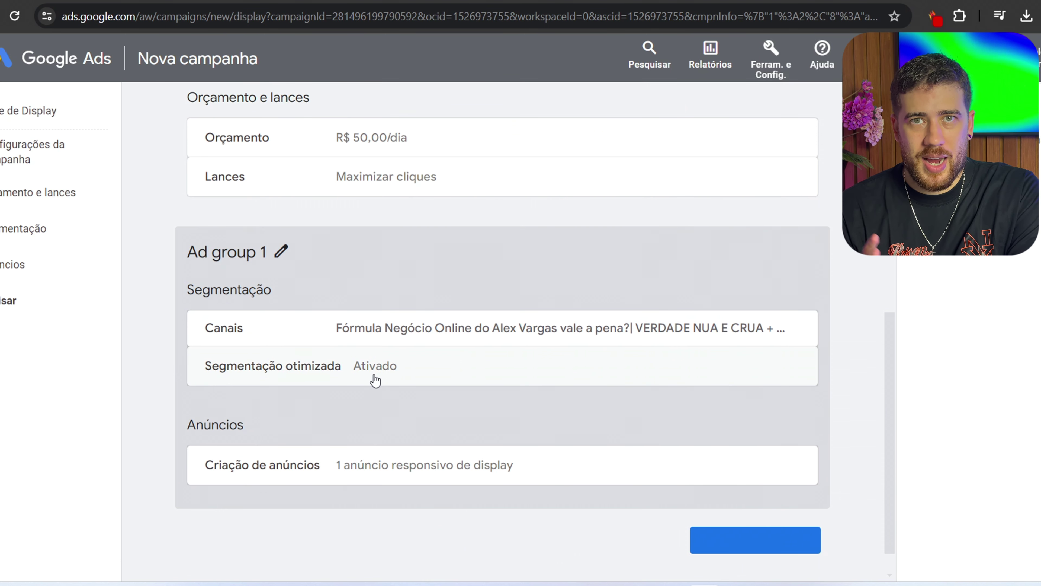
{"action": "scroll", "coordinate": [588, 394], "scroll_direction": "down", "scroll_amount": 1}
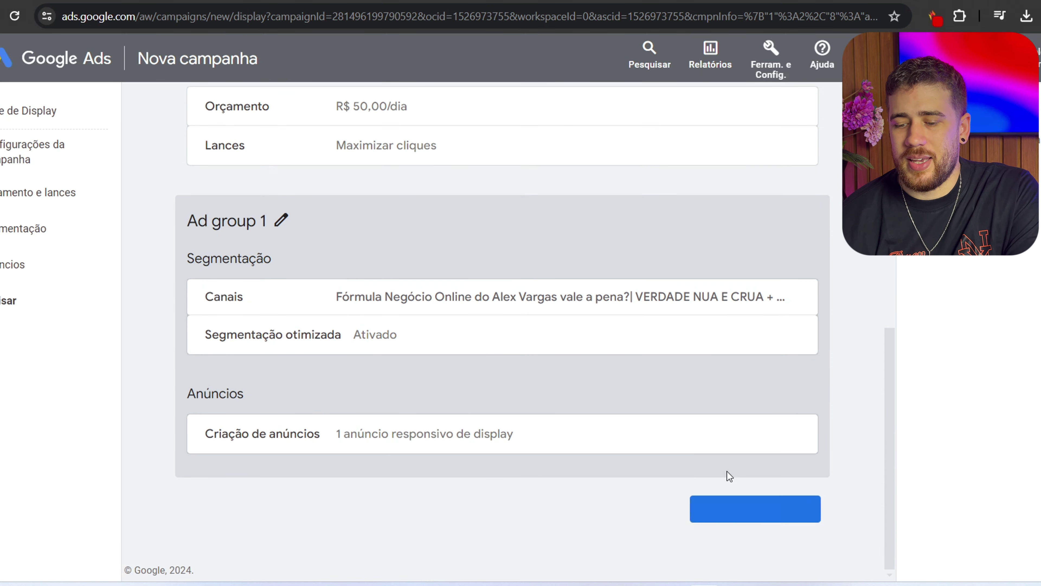
{"action": "left_click", "coordinate": [737, 519]}
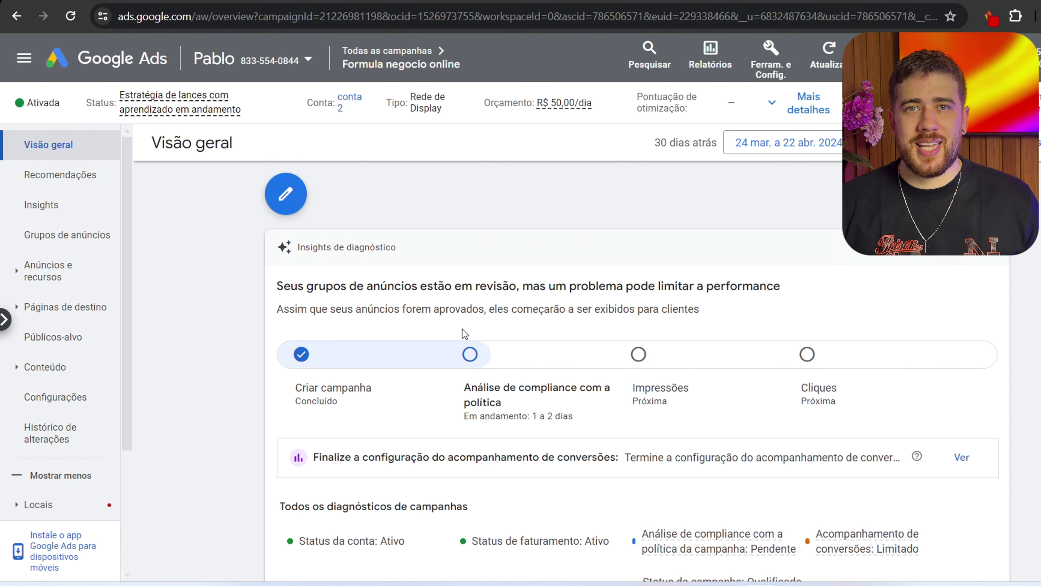
Open the targeting expansion settings for Ad group 1 of the Formula negocio online campaign
{"action": "left_click", "coordinate": [103, 239]}
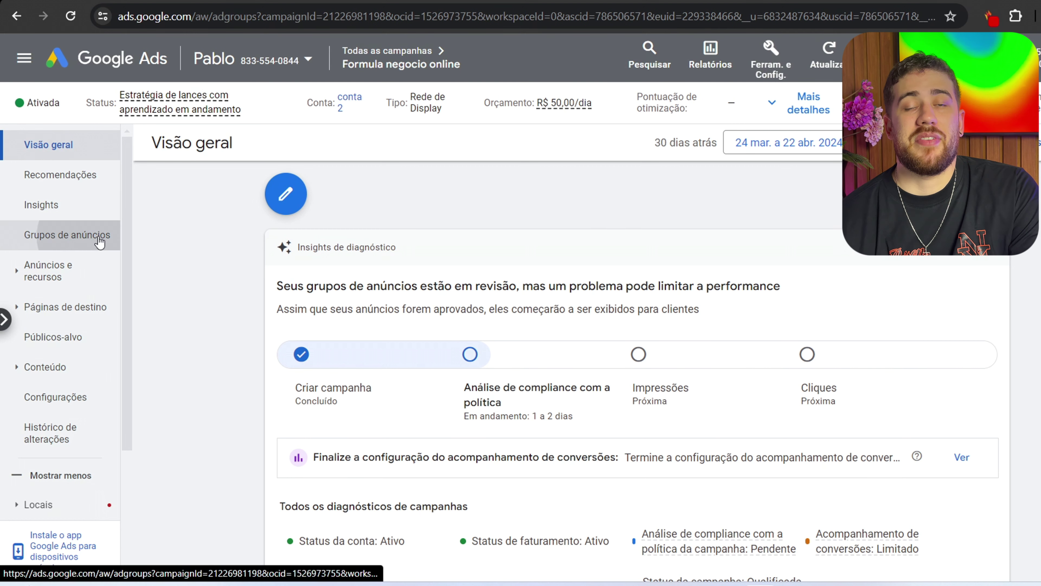
{"action": "scroll", "coordinate": [397, 296], "scroll_direction": "down", "scroll_amount": 2}
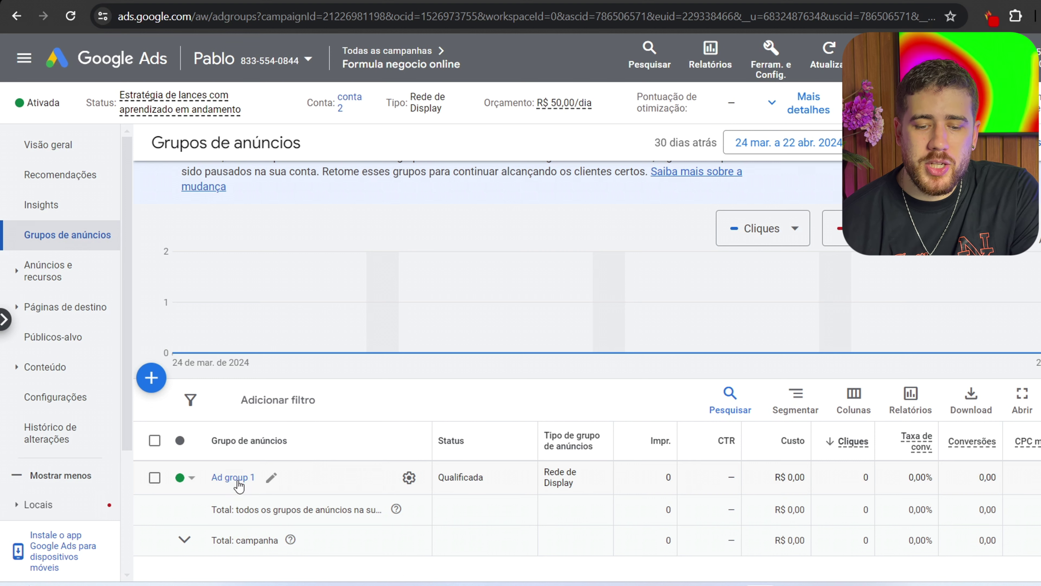
{"action": "left_click", "coordinate": [155, 477]}
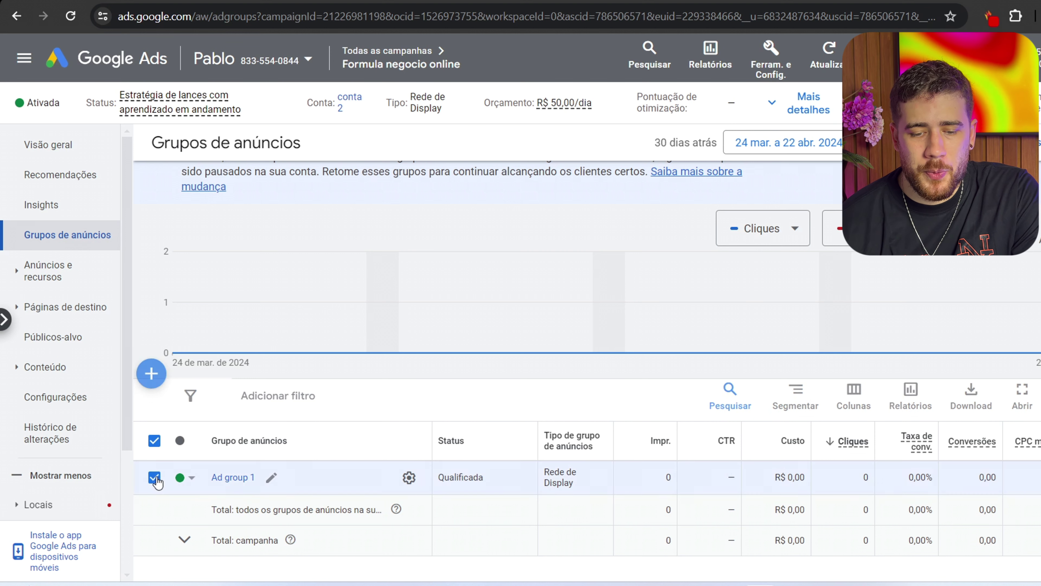
{"action": "left_click", "coordinate": [275, 399]}
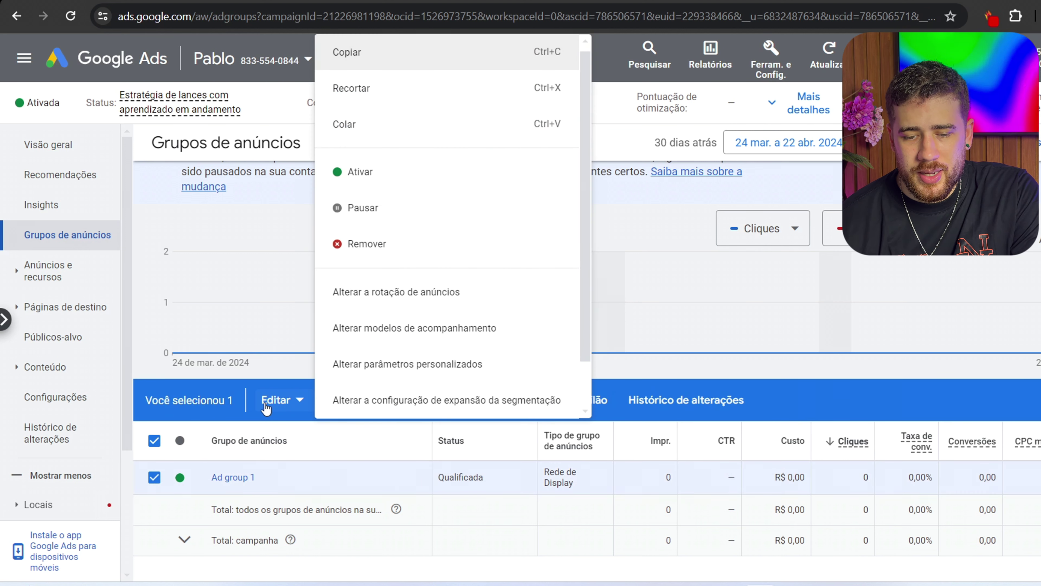
{"action": "scroll", "coordinate": [448, 349], "scroll_direction": "down", "scroll_amount": 1}
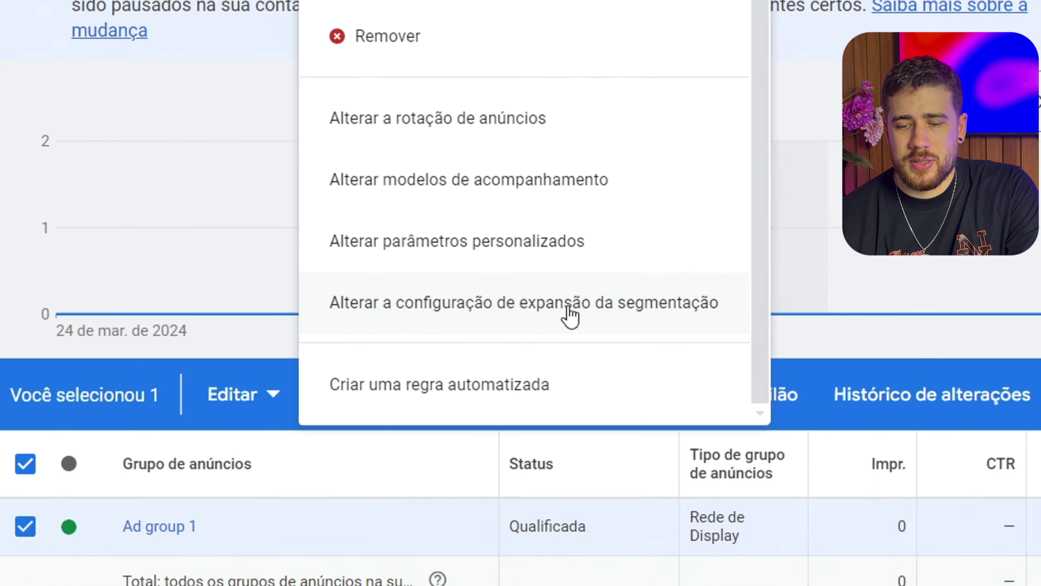
{"action": "left_click", "coordinate": [475, 357]}
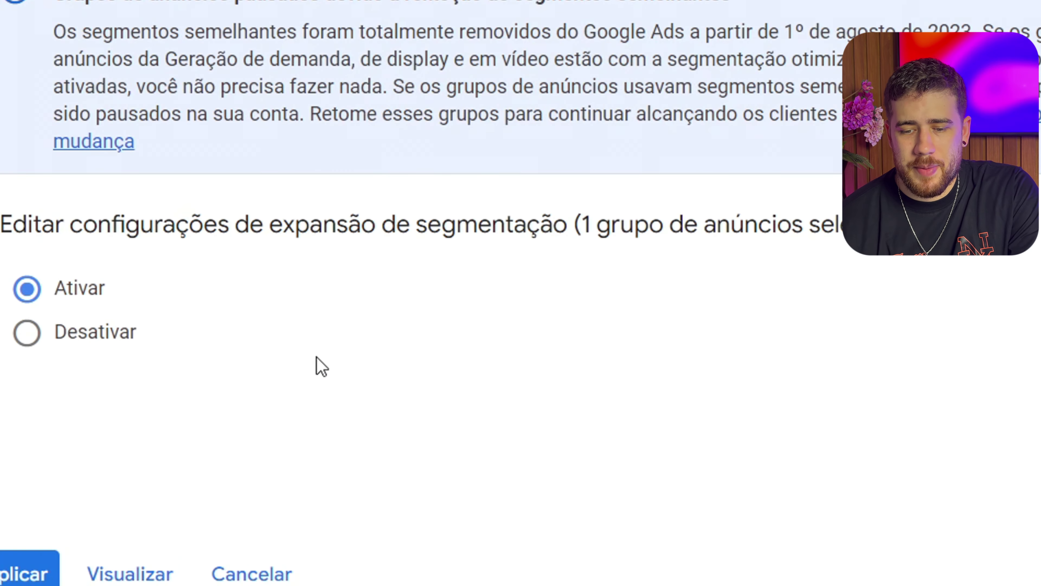